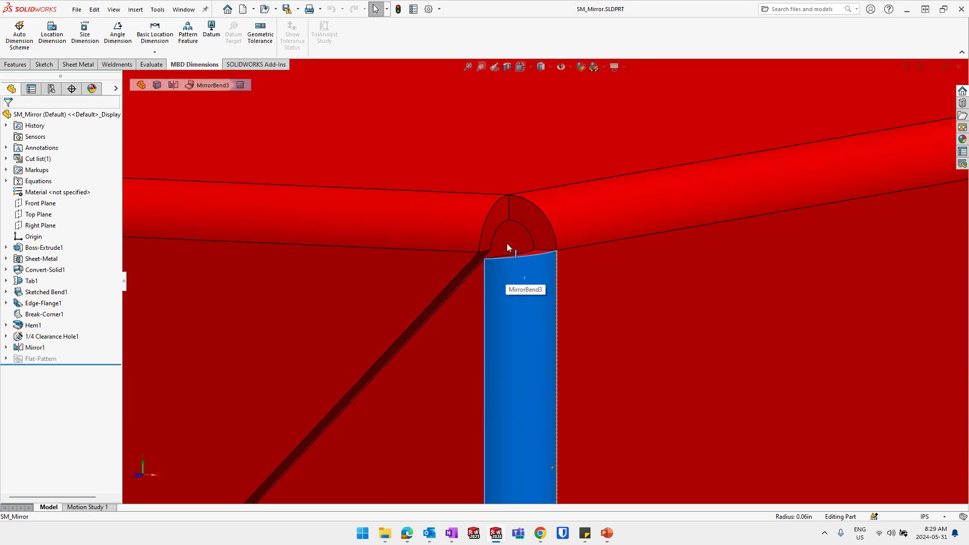
Examine the corner where the bends meet and the underside of the shelf
{"action": "scroll", "coordinate": [504, 252], "scroll_direction": "up", "scroll_amount": 3}
{"action": "left_click", "coordinate": [660, 101]}
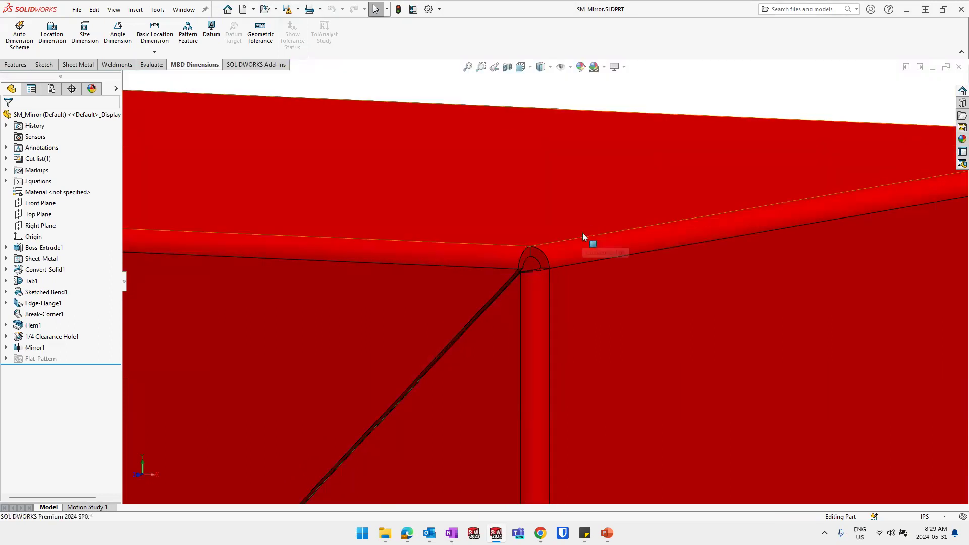
{"action": "scroll", "coordinate": [578, 241], "scroll_direction": "up", "scroll_amount": 2}
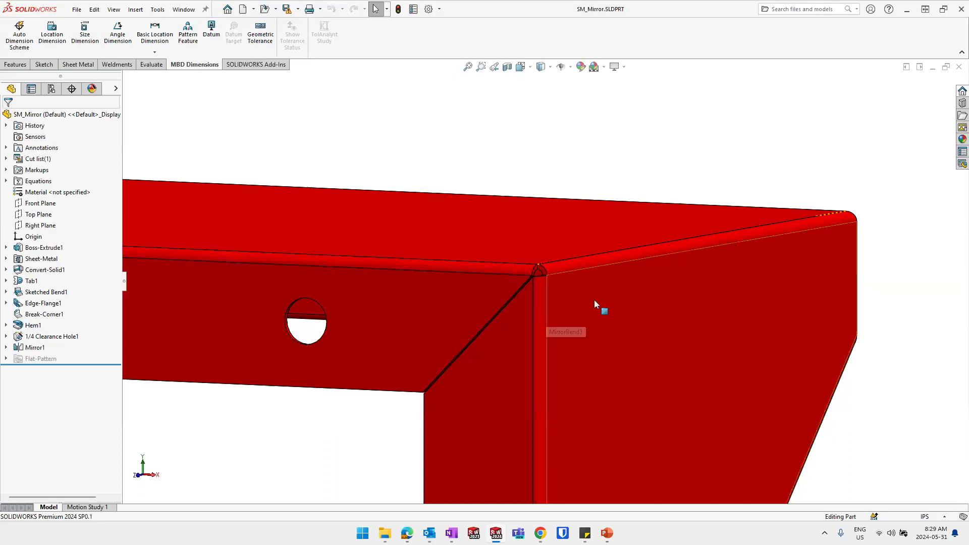
{"action": "middle_click_drag", "start_coordinate": [559, 332], "coordinate": [558, 356]}
{"action": "scroll", "coordinate": [558, 356], "scroll_direction": "up", "scroll_amount": 5}
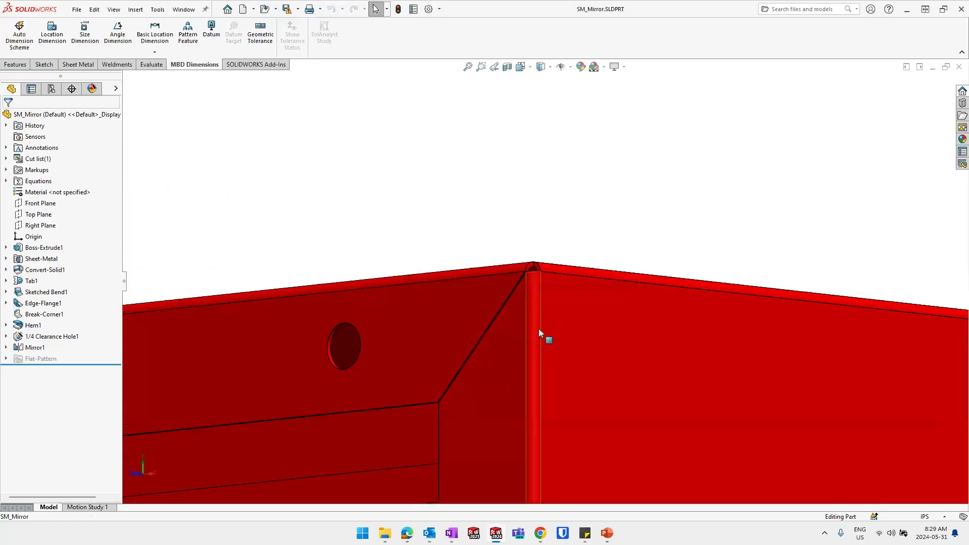
{"action": "mouse_move", "coordinate": [655, 341]}
{"action": "middle_mouse_down"}
{"action": "mouse_move", "coordinate": [594, 325]}
{"action": "mouse_move", "coordinate": [543, 327]}
{"action": "mouse_move", "coordinate": [625, 309]}
{"action": "mouse_move", "coordinate": [722, 342]}
{"action": "mouse_move", "coordinate": [667, 349]}
{"action": "middle_mouse_up"}
{"action": "scroll", "coordinate": [524, 324], "scroll_direction": "down", "scroll_amount": 6}
{"action": "scroll", "coordinate": [573, 319], "scroll_direction": "up", "scroll_amount": 4}
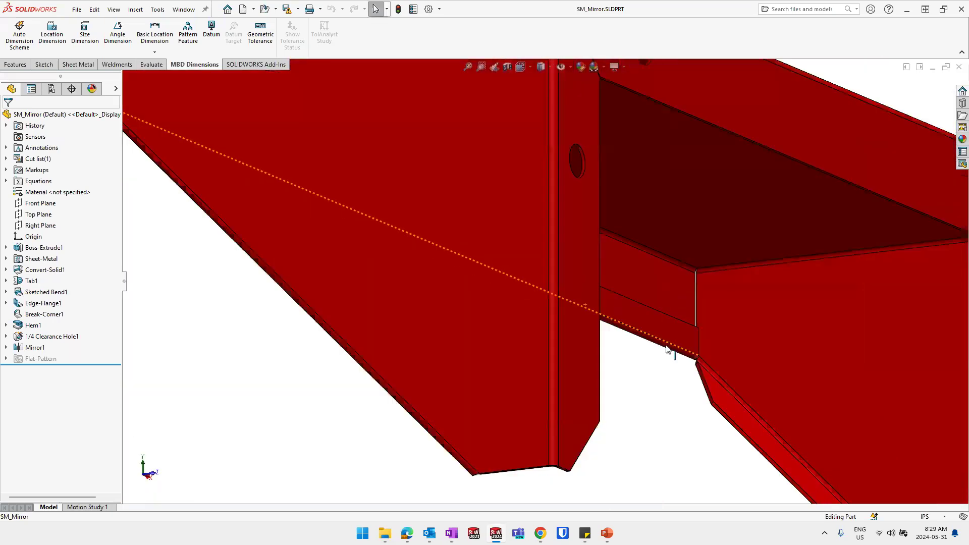
Inspect the closed hem in a temporary section view parallel to the Right Plane at a 5.31 in offset
{"action": "key", "text": "f"}
{"action": "left_click", "coordinate": [507, 66]}
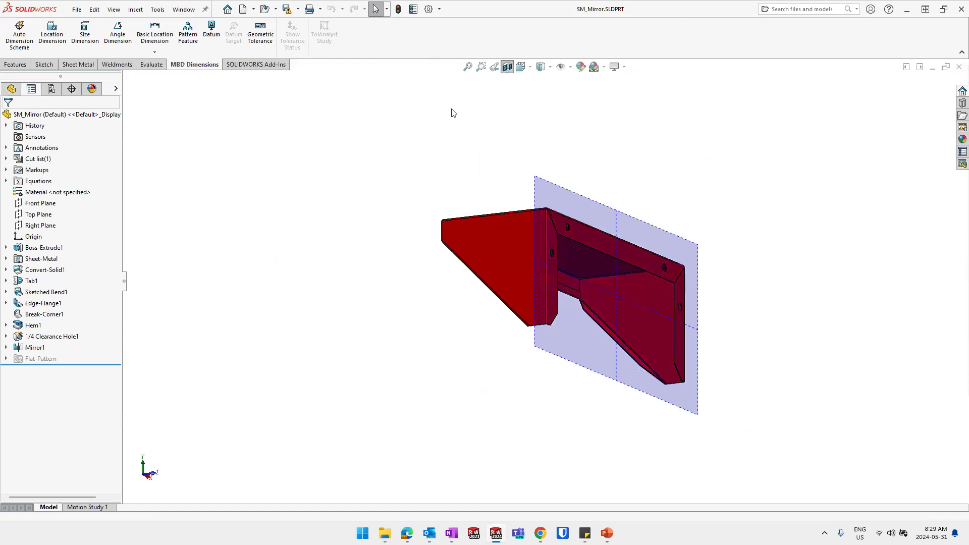
{"action": "left_click", "coordinate": [39, 300]}
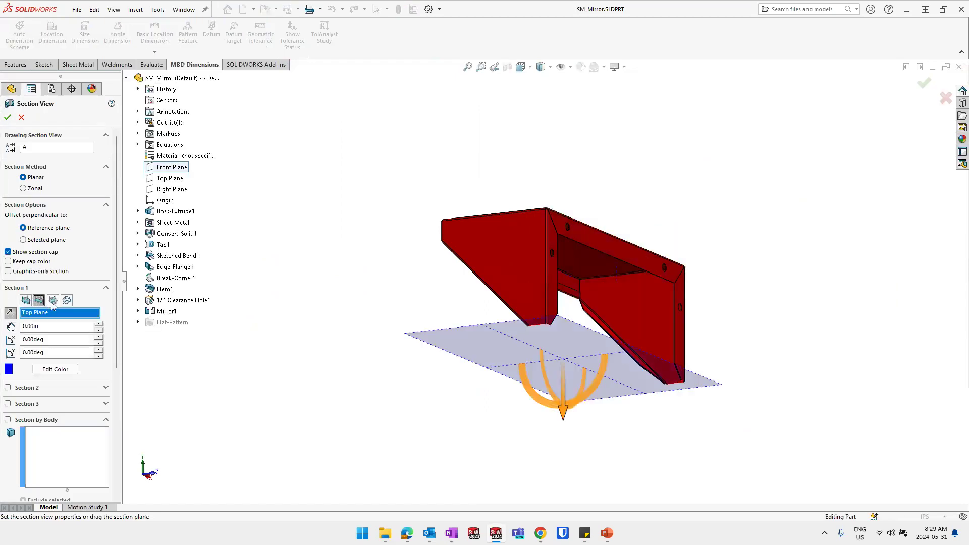
{"action": "left_click", "coordinate": [53, 301]}
{"action": "left_click_drag", "start_coordinate": [471, 263], "coordinate": [550, 281]}
{"action": "scroll", "coordinate": [550, 281], "scroll_direction": "down", "scroll_amount": 10}
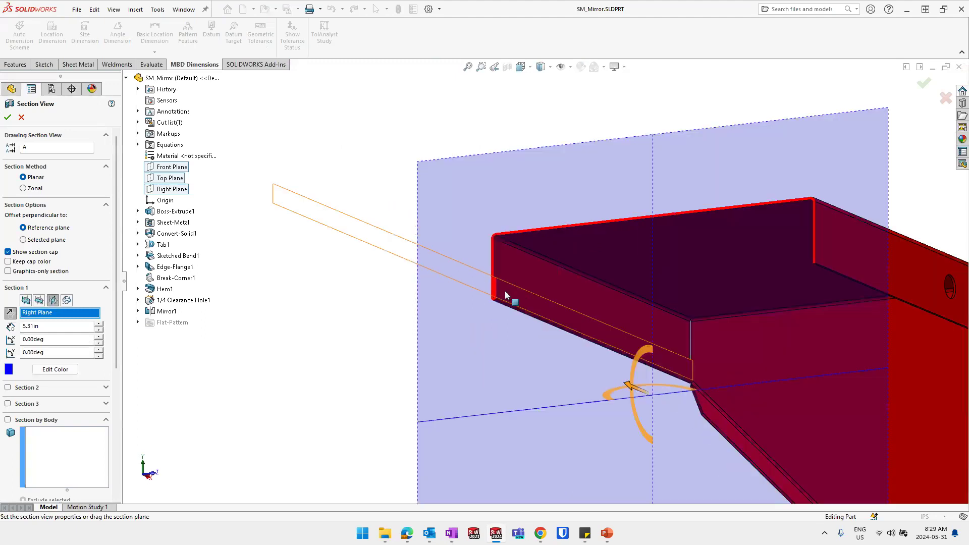
{"action": "middle_click_drag", "start_coordinate": [554, 275], "coordinate": [567, 312]}
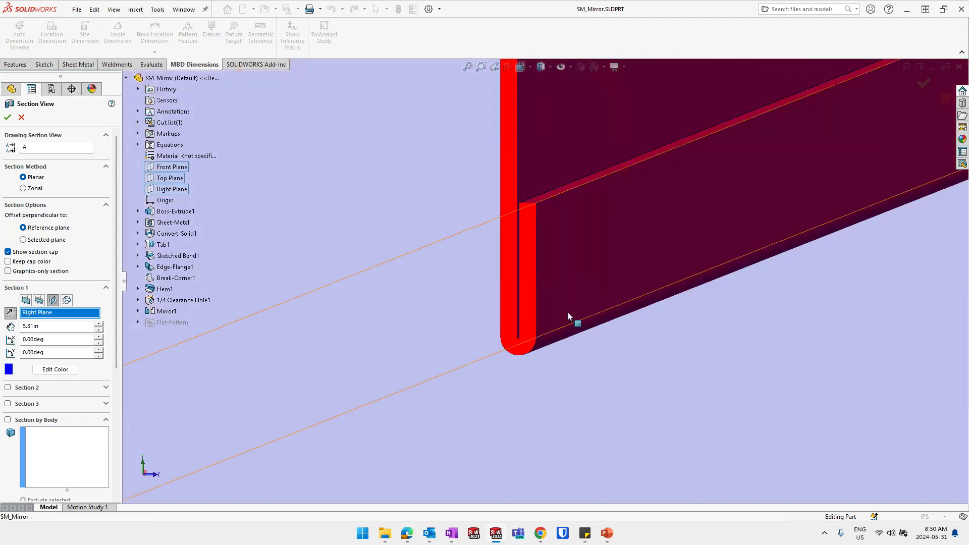
{"action": "scroll", "coordinate": [529, 288], "scroll_direction": "up", "scroll_amount": 5}
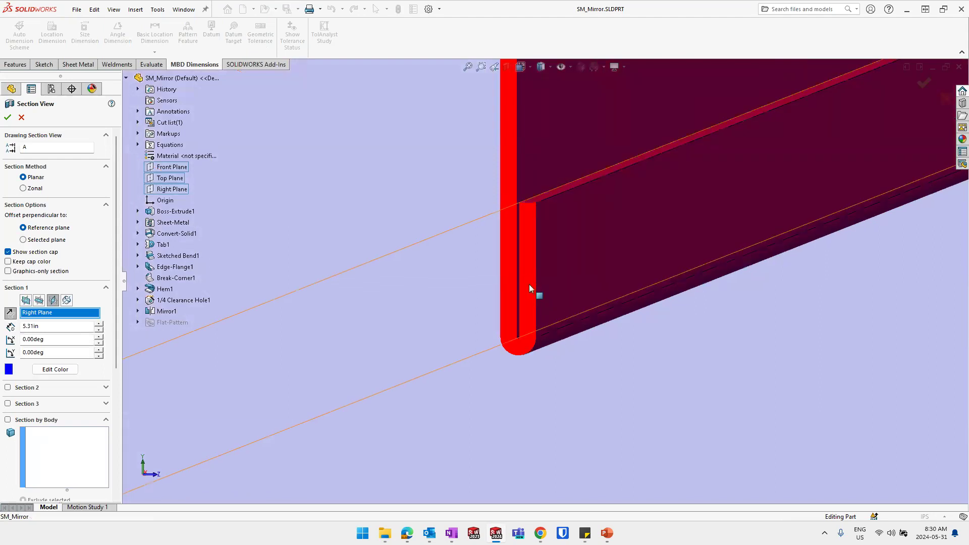
{"action": "scroll", "coordinate": [607, 308], "scroll_direction": "up", "scroll_amount": 2}
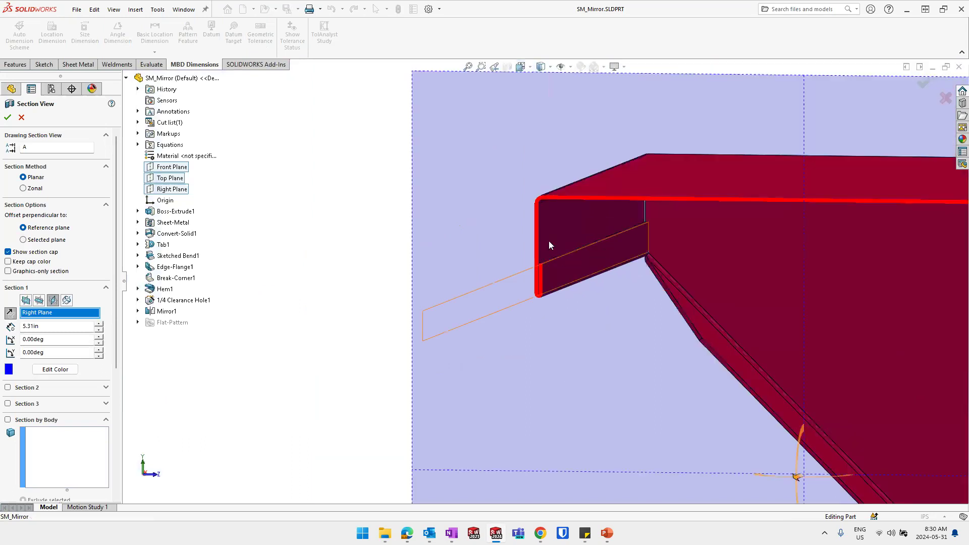
{"action": "left_click", "coordinate": [22, 118]}
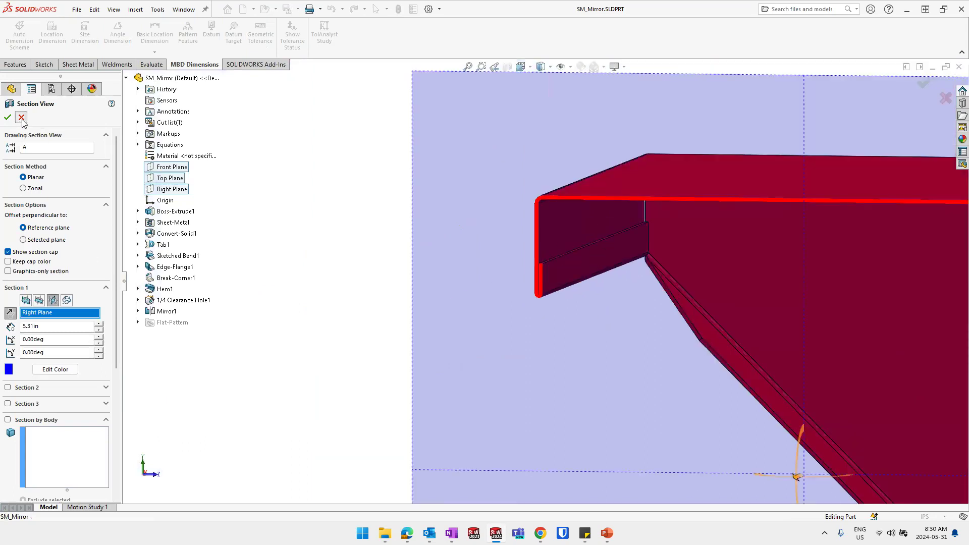
Bring up the sheet metal commands and review which other command groups can be enabled
{"action": "scroll", "coordinate": [658, 341], "scroll_direction": "up", "scroll_amount": 2}
{"action": "middle_click_drag", "start_coordinate": [658, 341], "coordinate": [236, 212]}
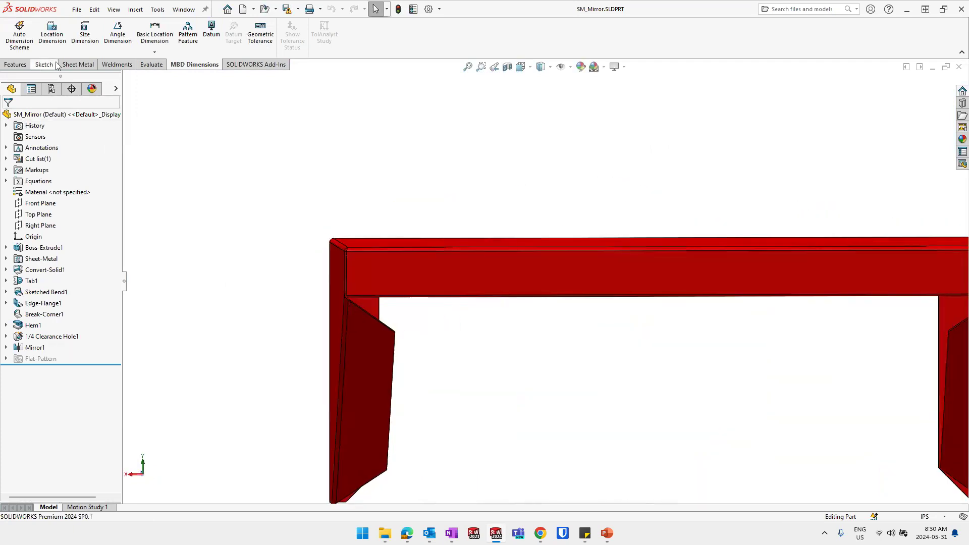
{"action": "left_click", "coordinate": [83, 66]}
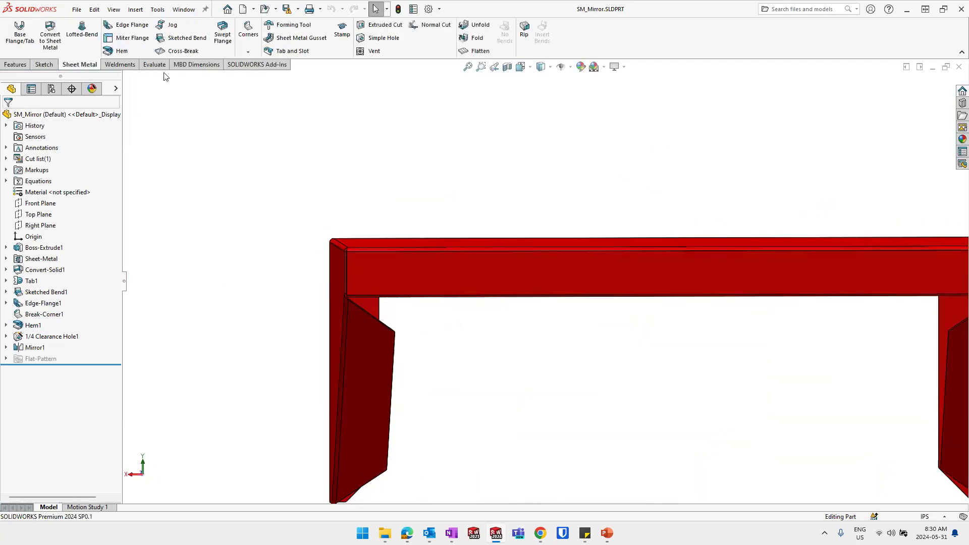
{"action": "right_click", "coordinate": [75, 66]}
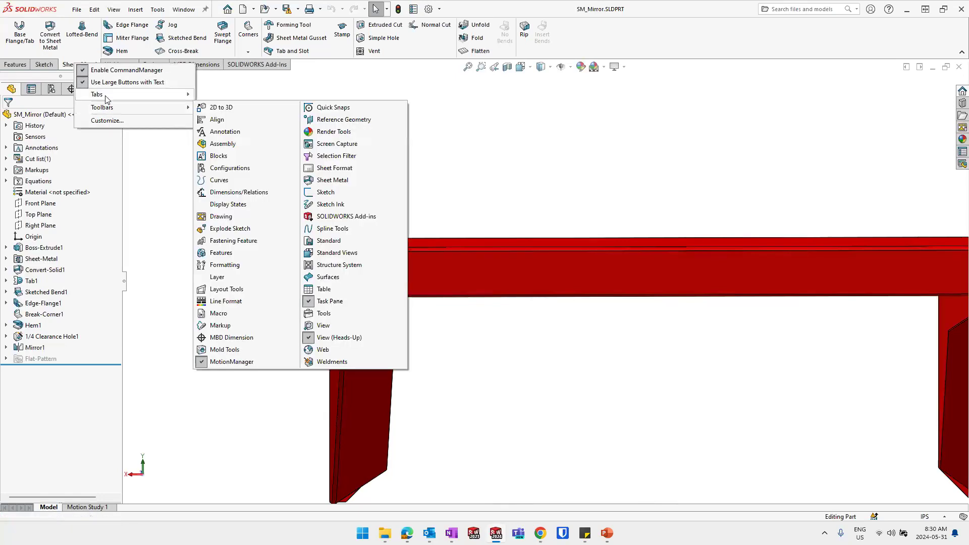
{"action": "right_click", "coordinate": [69, 66]}
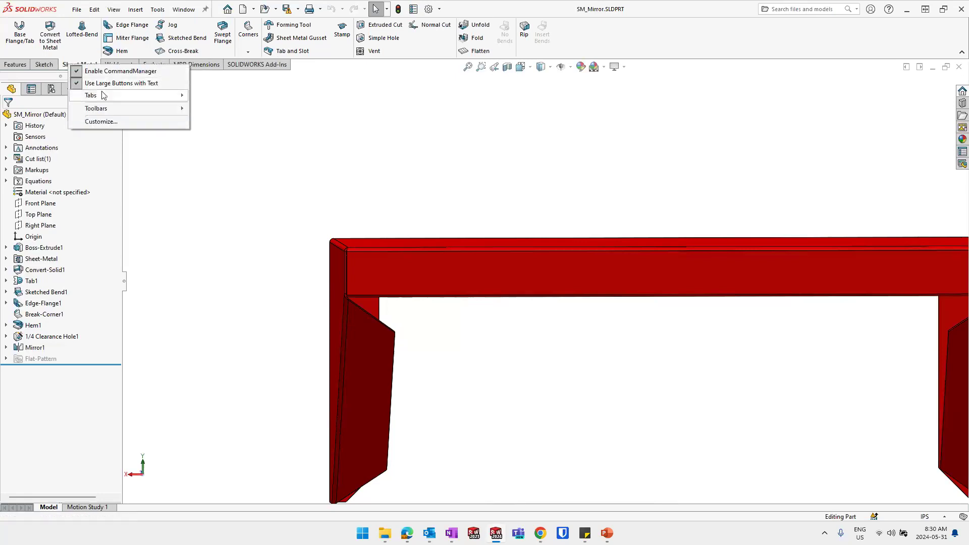
{"action": "mouse_move", "coordinate": [101, 95]}
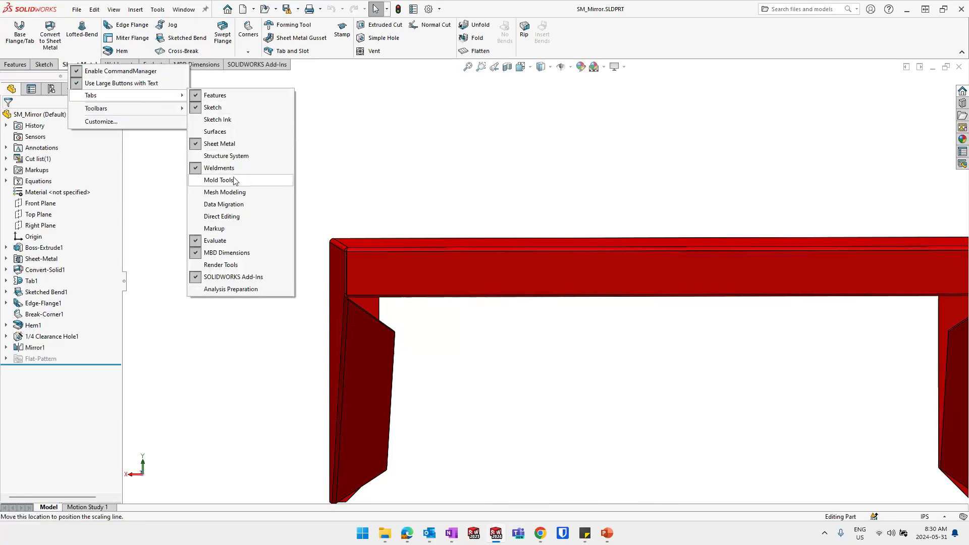
{"action": "left_click", "coordinate": [279, 53]}
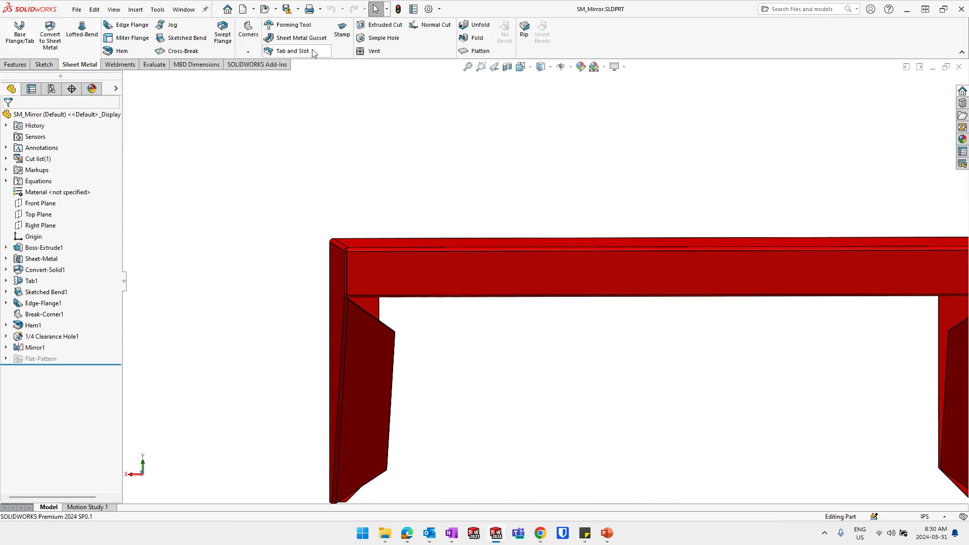
Flatten the shelf and compare its folded shape with the flat pattern viewed face-on
{"action": "scroll", "coordinate": [529, 181], "scroll_direction": "up", "scroll_amount": 3}
{"action": "left_click", "coordinate": [478, 53]}
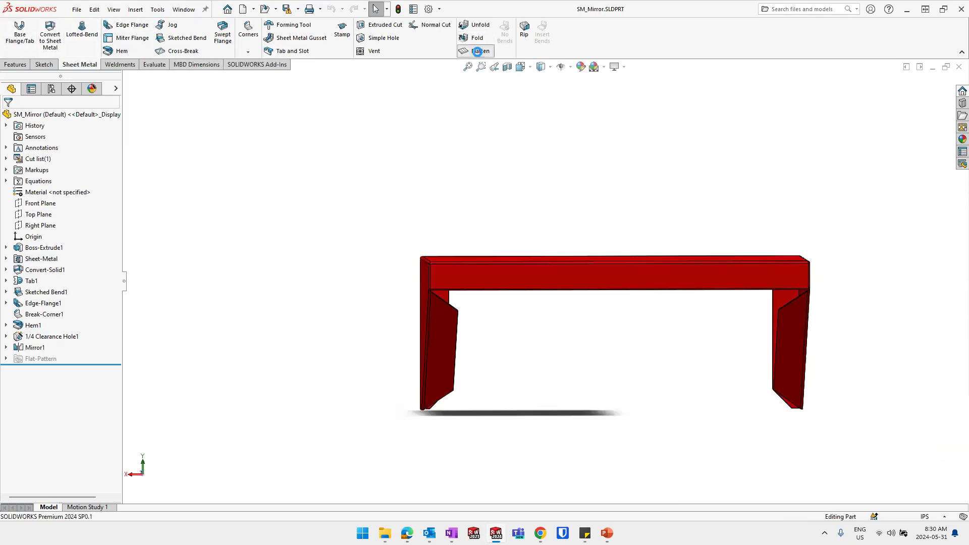
{"action": "middle_click_drag", "start_coordinate": [676, 218], "coordinate": [685, 424]}
{"action": "key", "text": "ctrl+8"}
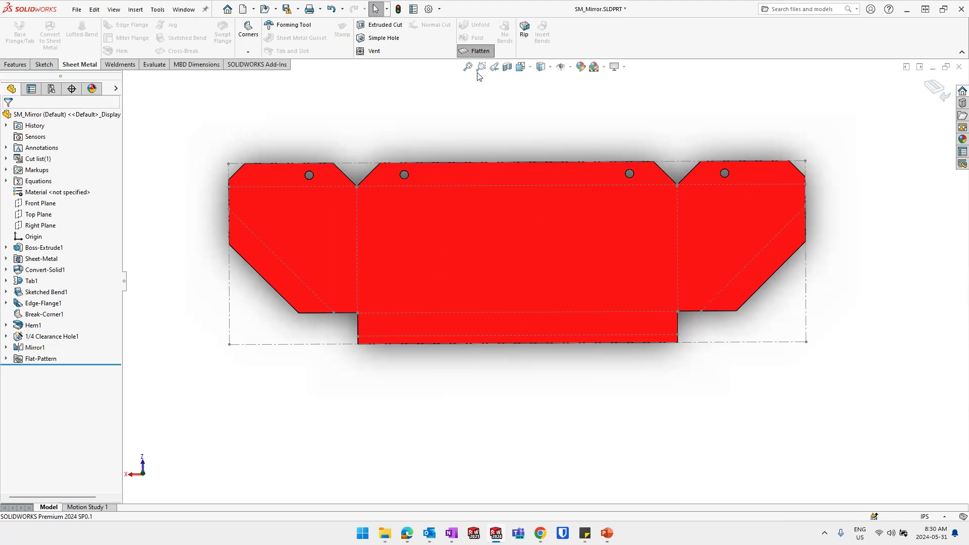
{"action": "left_click", "coordinate": [477, 51]}
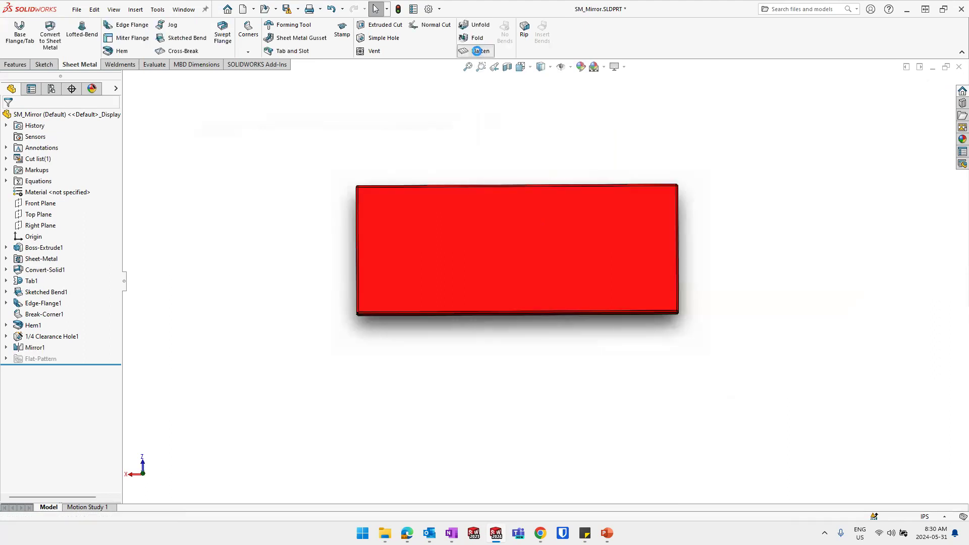
{"action": "left_click", "coordinate": [477, 53]}
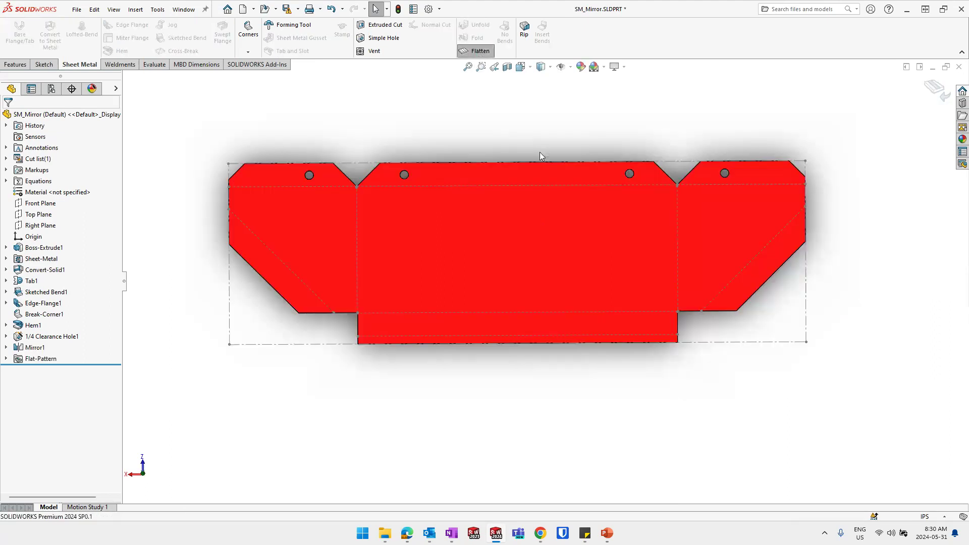
Measure the short and long sides of the flat pattern's bounding box
{"action": "middle_click_drag", "start_coordinate": [645, 199], "coordinate": [659, 233]}
{"action": "type", "text": "s"}
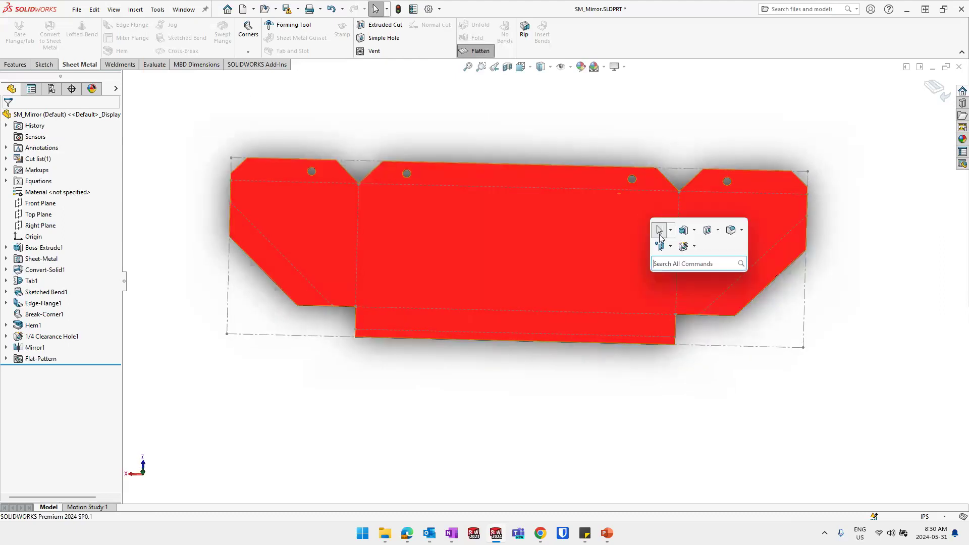
{"action": "type", "text": "m,eas"}
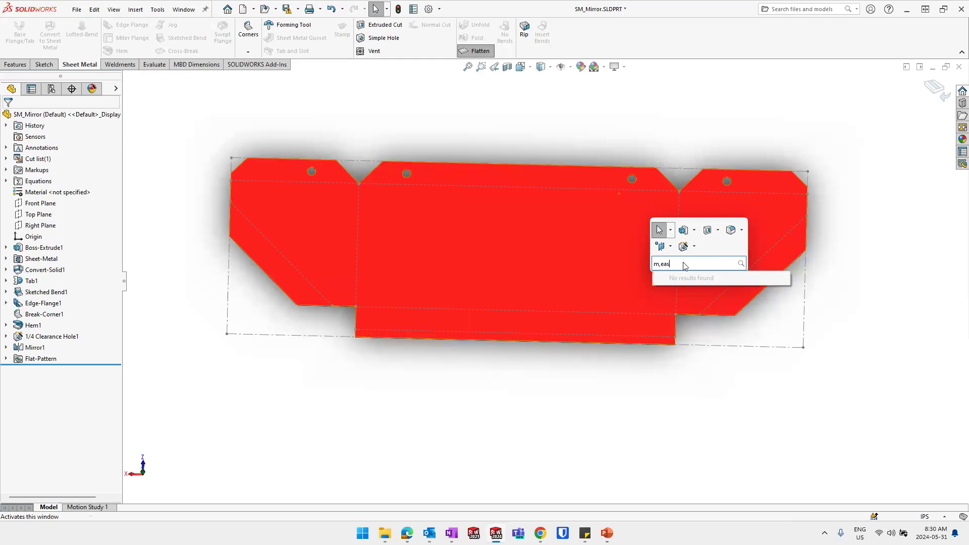
{"action": "key", "text": "BackSpace"}
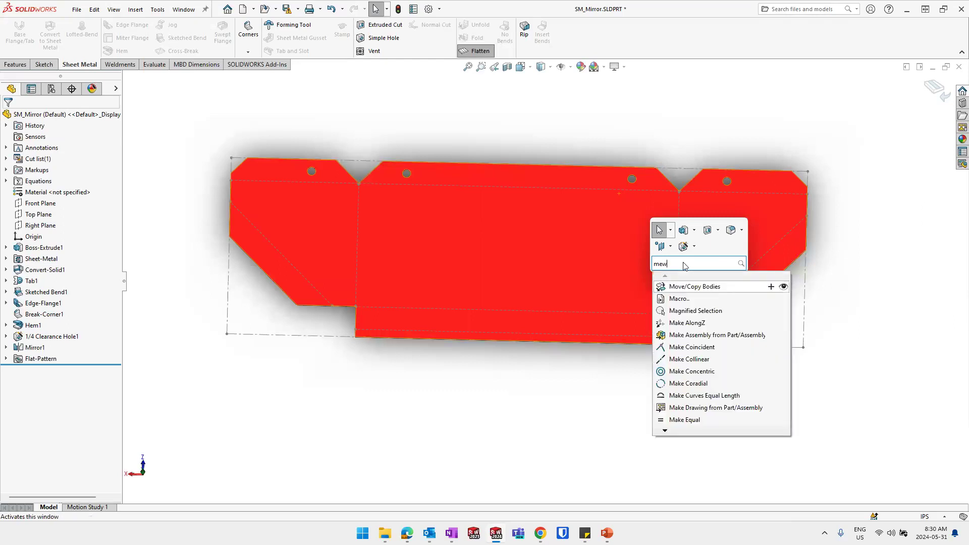
{"action": "type", "text": "ew"}
{"action": "key", "text": "BackSpace"}
{"action": "type", "text": "as"}
{"action": "left_click", "coordinate": [679, 277]}
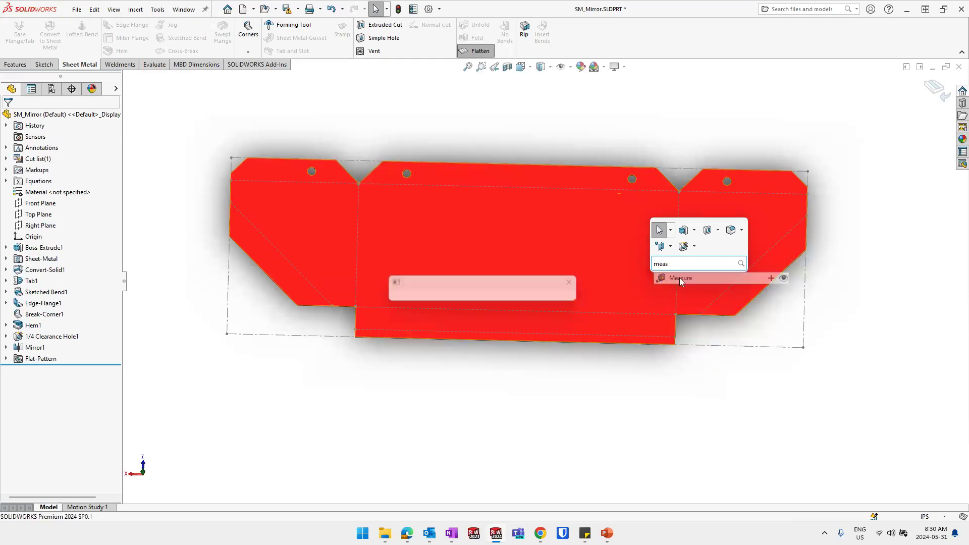
{"action": "left_click", "coordinate": [229, 295]}
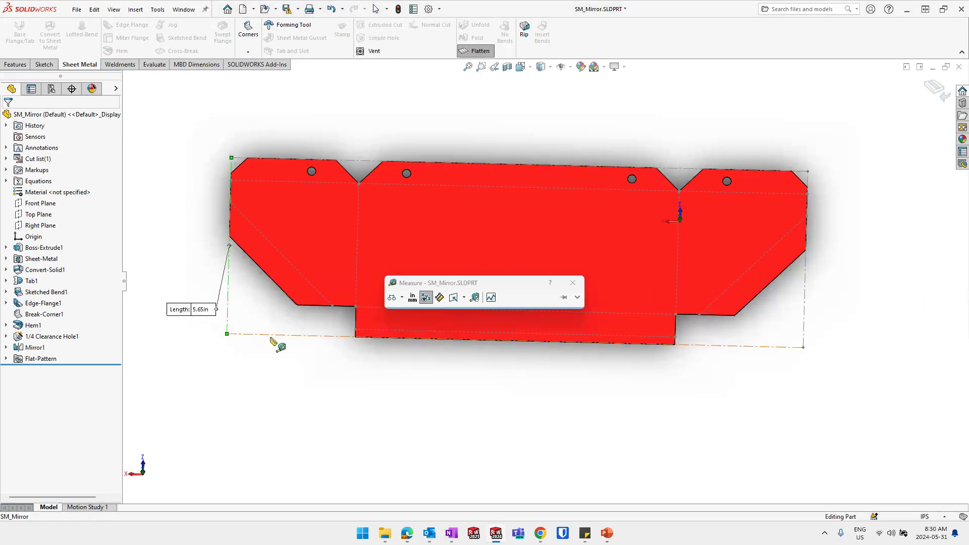
{"action": "left_click", "coordinate": [299, 338]}
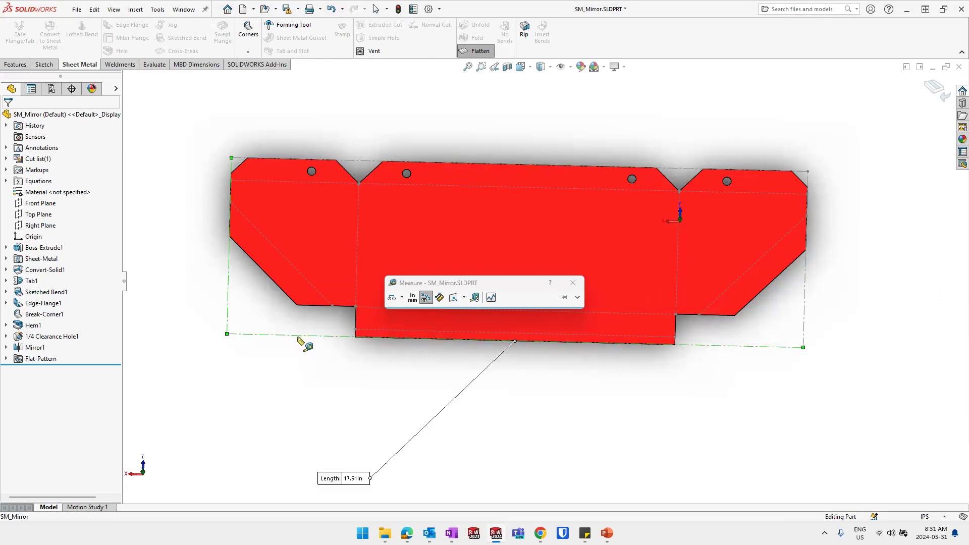
Return the shelf to its folded state and close the SM_Mirror part
{"action": "key", "text": "Escape"}
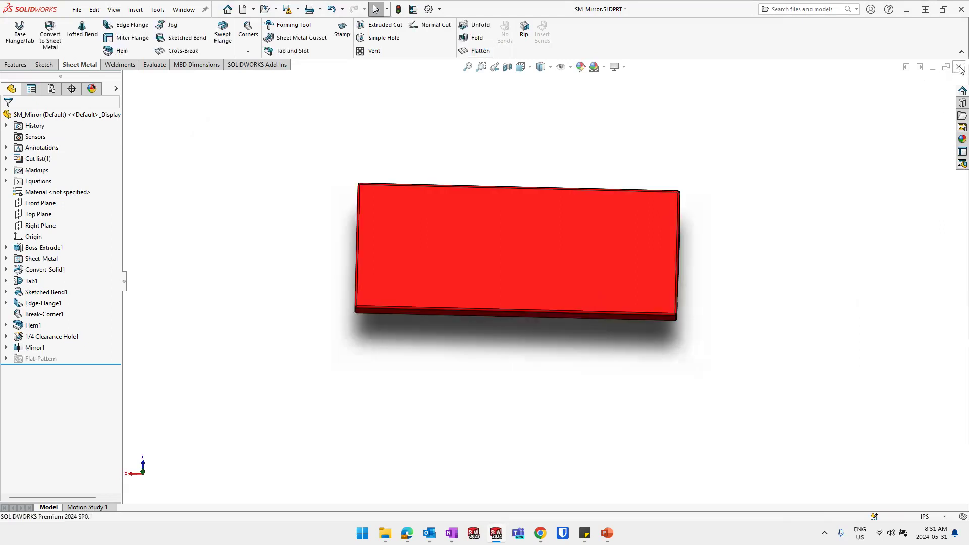
{"action": "left_click", "coordinate": [960, 67]}
{"action": "left_click", "coordinate": [477, 277]}
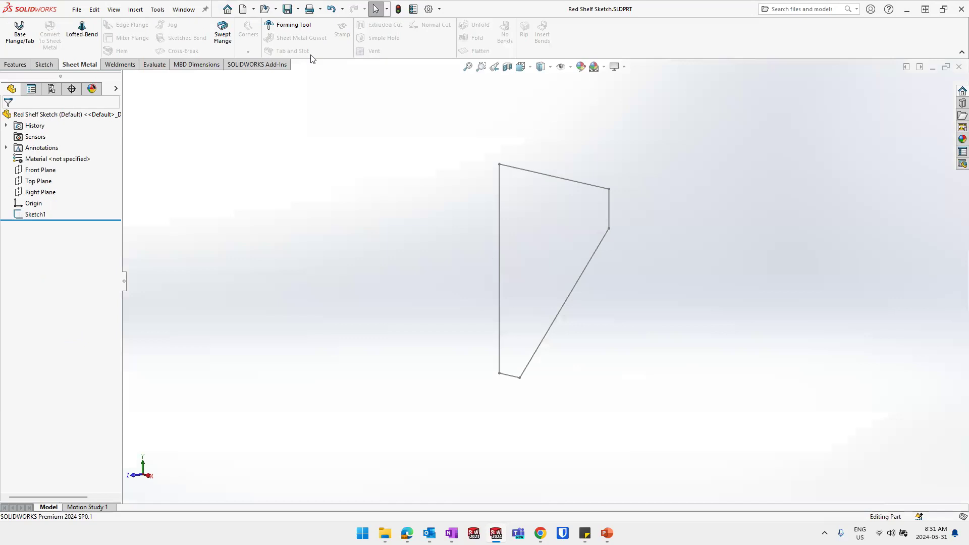
Show the dimensions of Sketch1 and move the 4.00 in dimension closer to the profile
{"action": "left_click", "coordinate": [35, 214]}
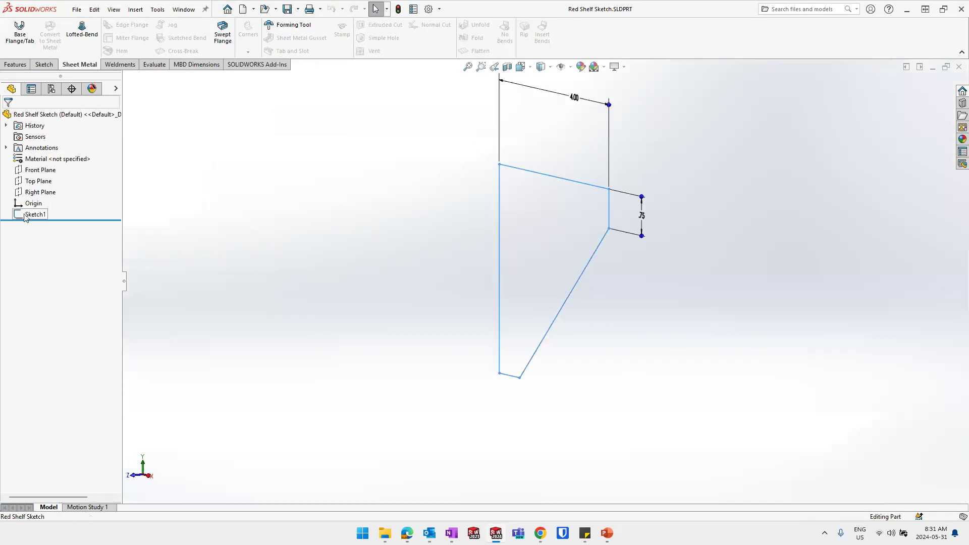
{"action": "scroll", "coordinate": [565, 244], "scroll_direction": "up", "scroll_amount": 1}
{"action": "left_click_drag", "start_coordinate": [569, 128], "coordinate": [550, 149]}
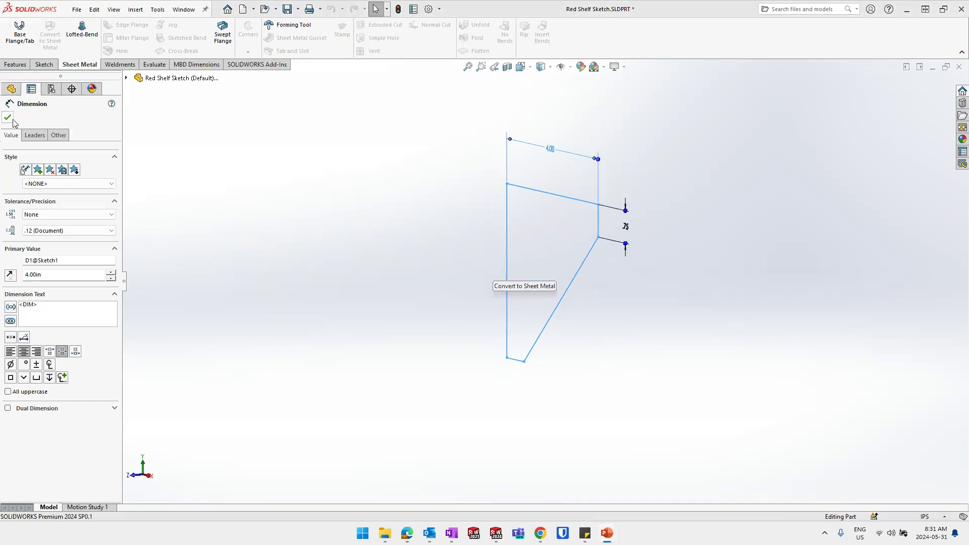
{"action": "left_click", "coordinate": [13, 87]}
Extrude the shelf profile sketch as a solid boss to a blind depth of 5 in
{"action": "left_click", "coordinate": [16, 64]}
{"action": "left_click", "coordinate": [18, 32]}
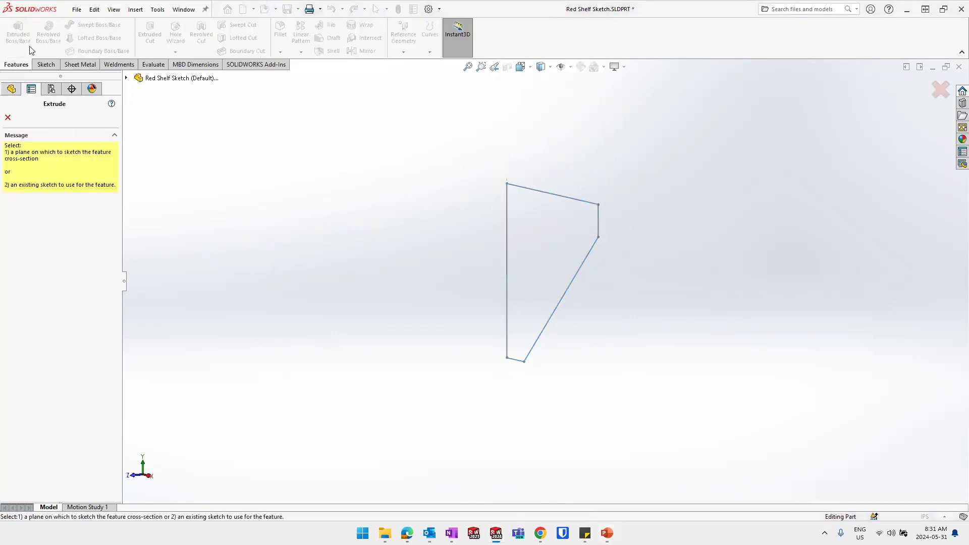
{"action": "left_click", "coordinate": [542, 193]}
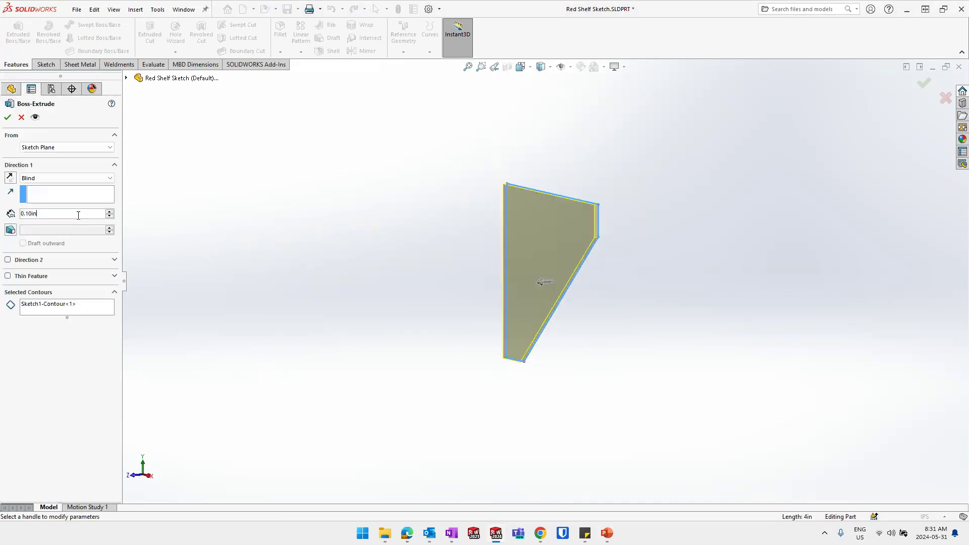
{"action": "type", "text": "5"}
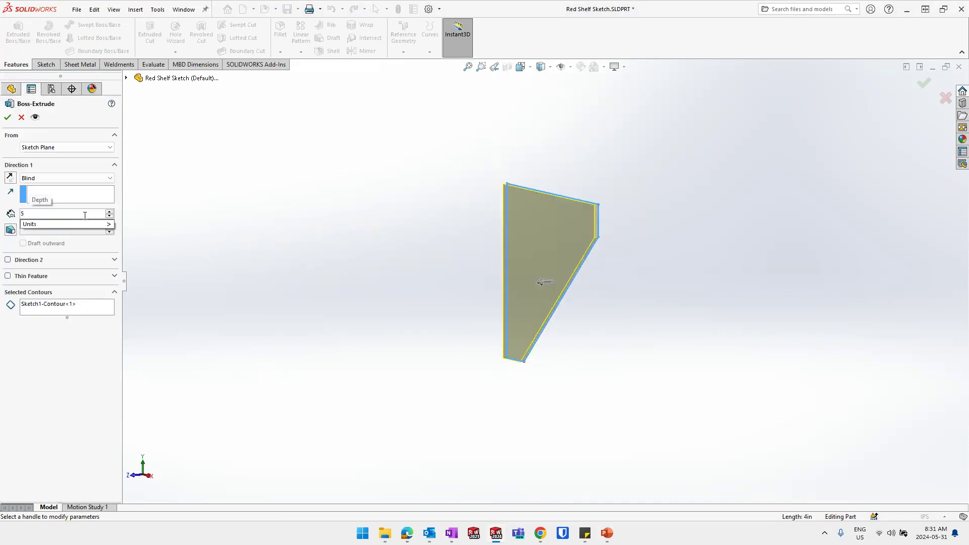
{"action": "key", "text": "Return"}
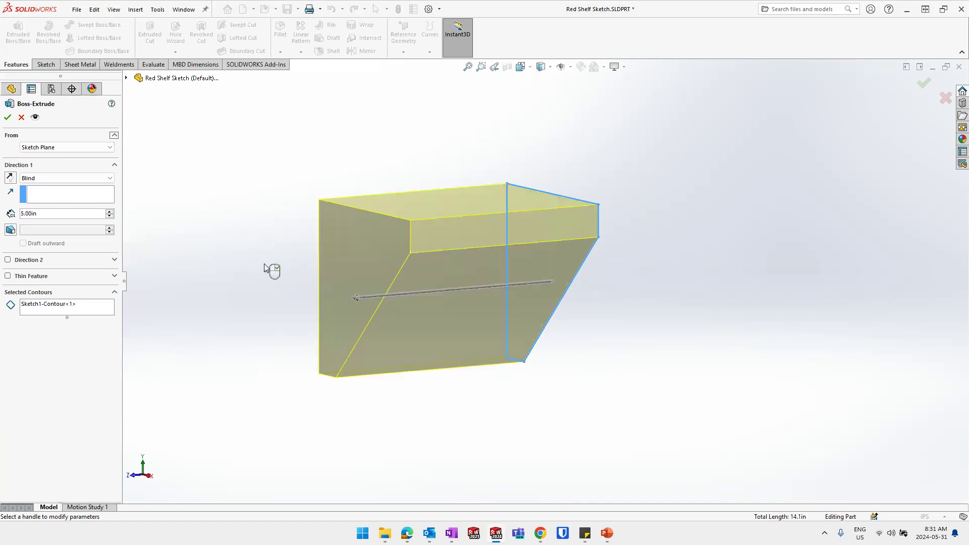
{"action": "left_click", "coordinate": [8, 119]}
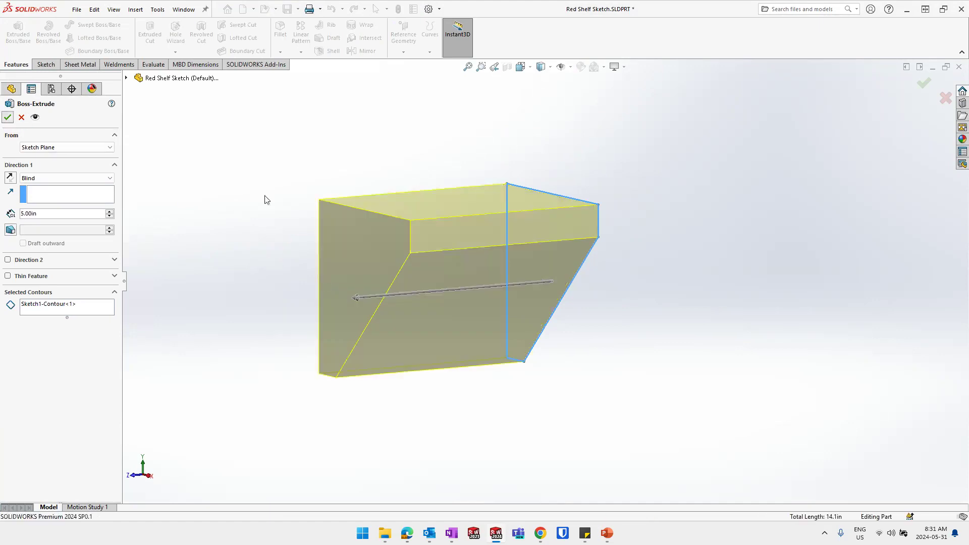
Begin converting the solid to sheet metal with the top face fixed and its front and adjoining end edges as bends
{"action": "middle_click_drag", "start_coordinate": [279, 210], "coordinate": [289, 249]}
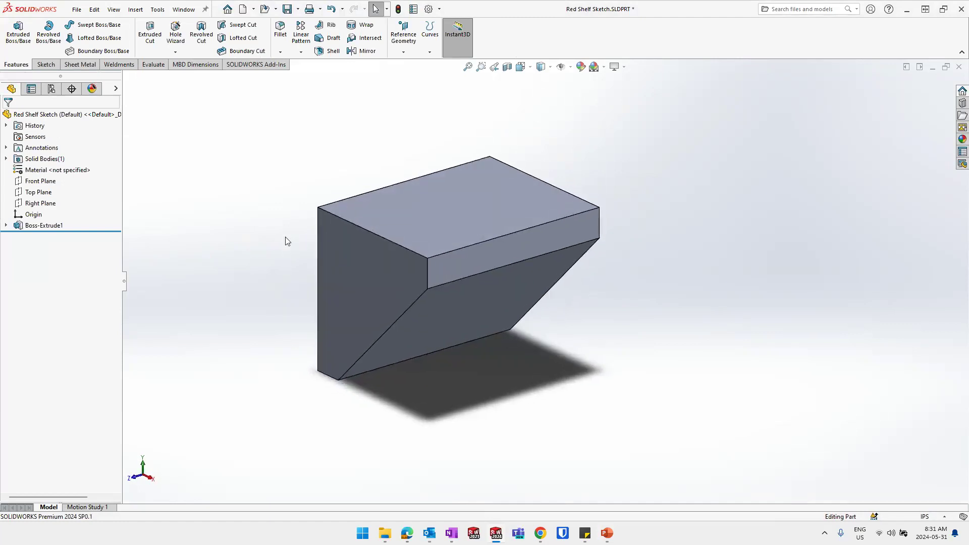
{"action": "left_click", "coordinate": [80, 65]}
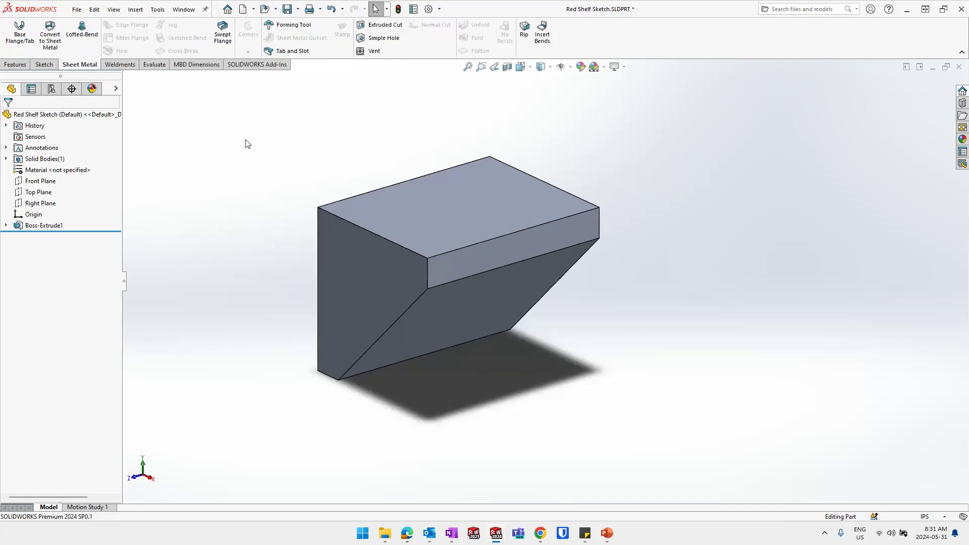
{"action": "left_click", "coordinate": [53, 49]}
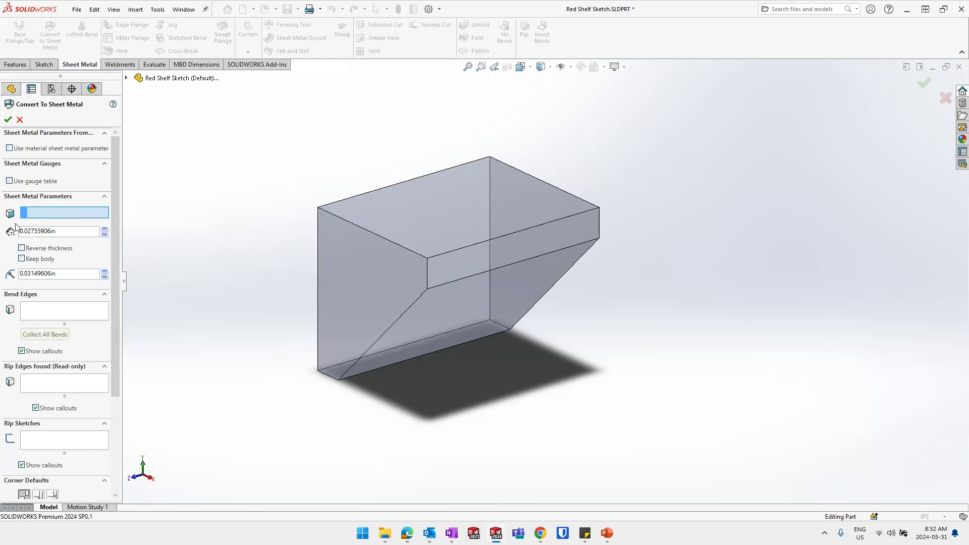
{"action": "left_click", "coordinate": [422, 208]}
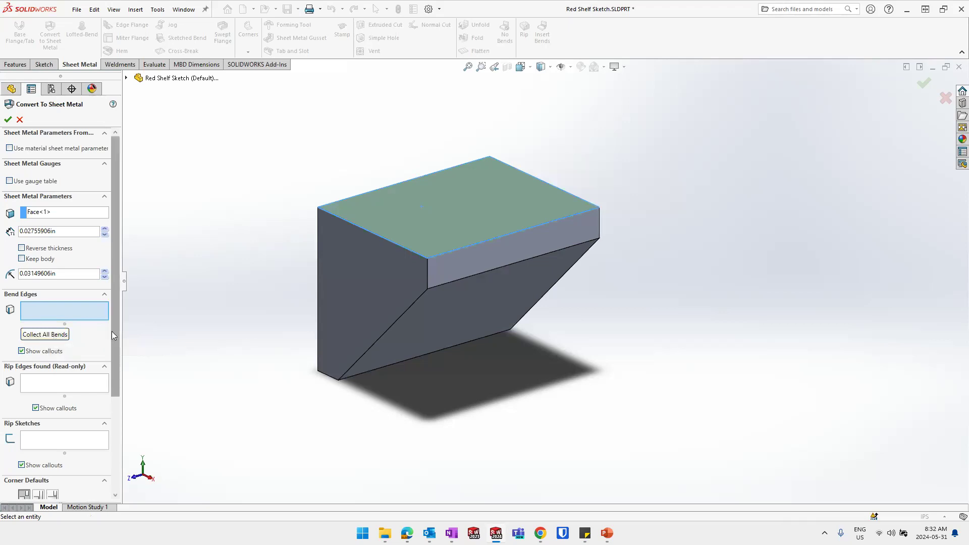
{"action": "left_click", "coordinate": [480, 245]}
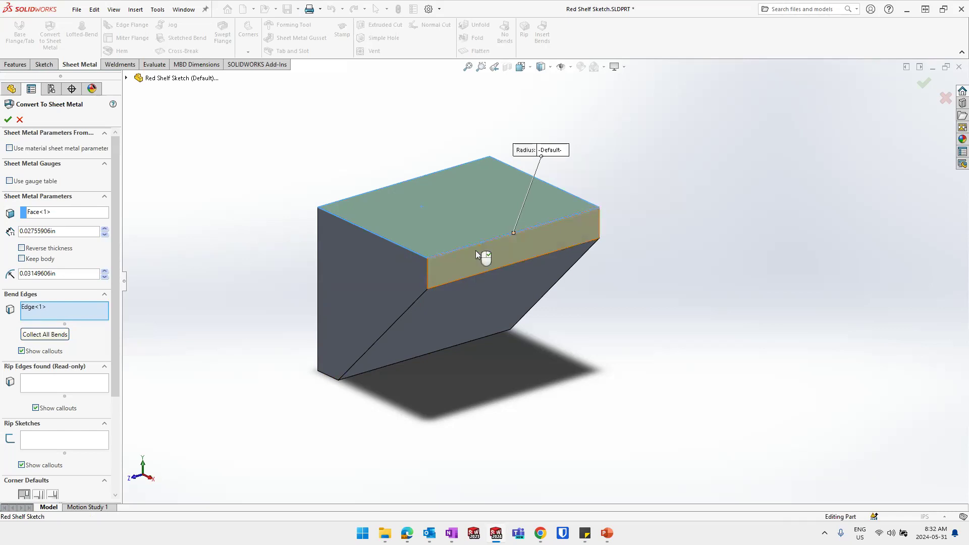
{"action": "middle_click_drag", "start_coordinate": [645, 343], "coordinate": [525, 345]}
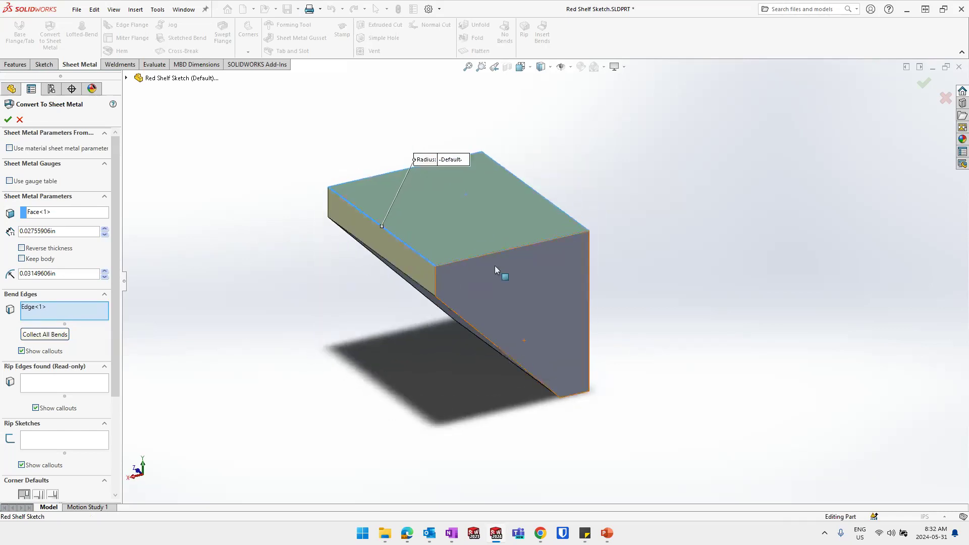
{"action": "left_click", "coordinate": [491, 253]}
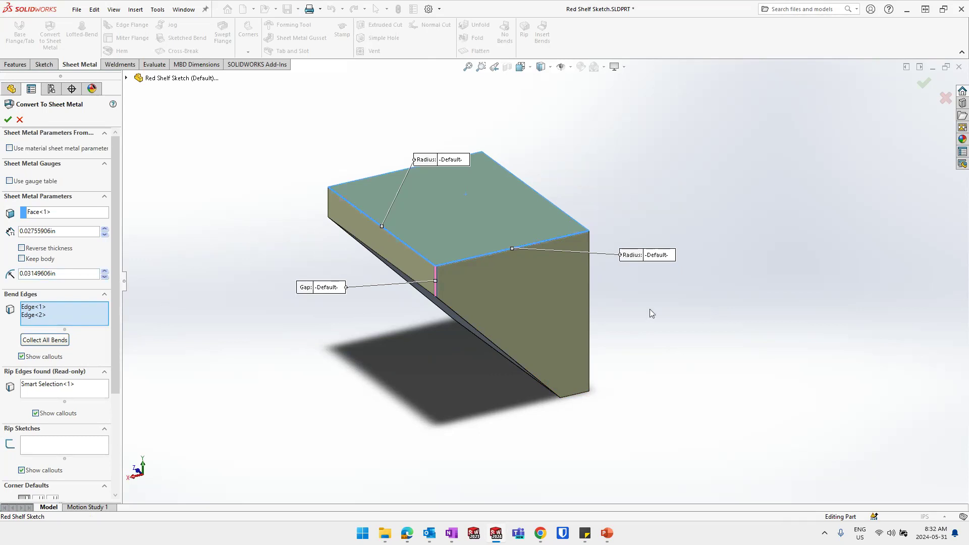
Use the SAMPLE TABLE - ALUMINUM - METRIC UNITS gauge table and set the sheet to Gauge 22
{"action": "left_click", "coordinate": [13, 182]}
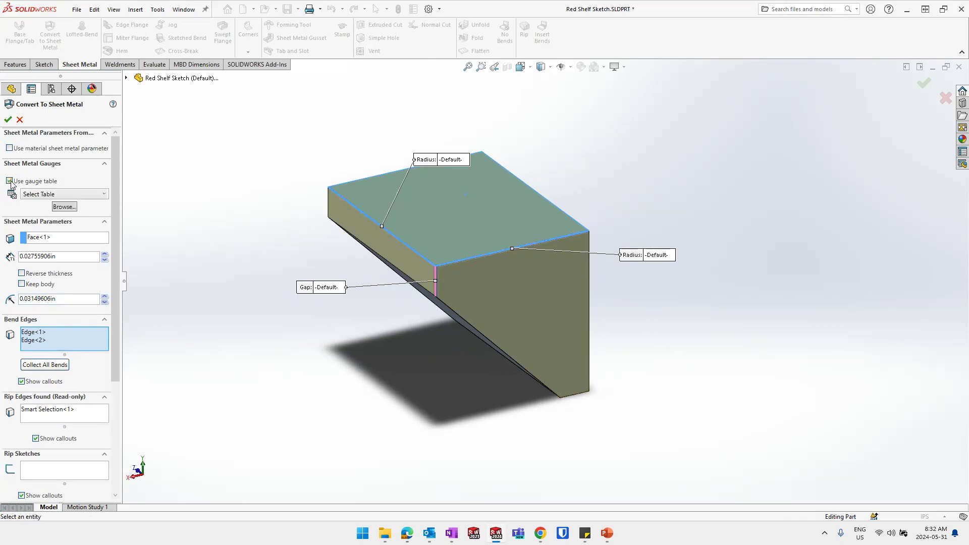
{"action": "left_click", "coordinate": [44, 195]}
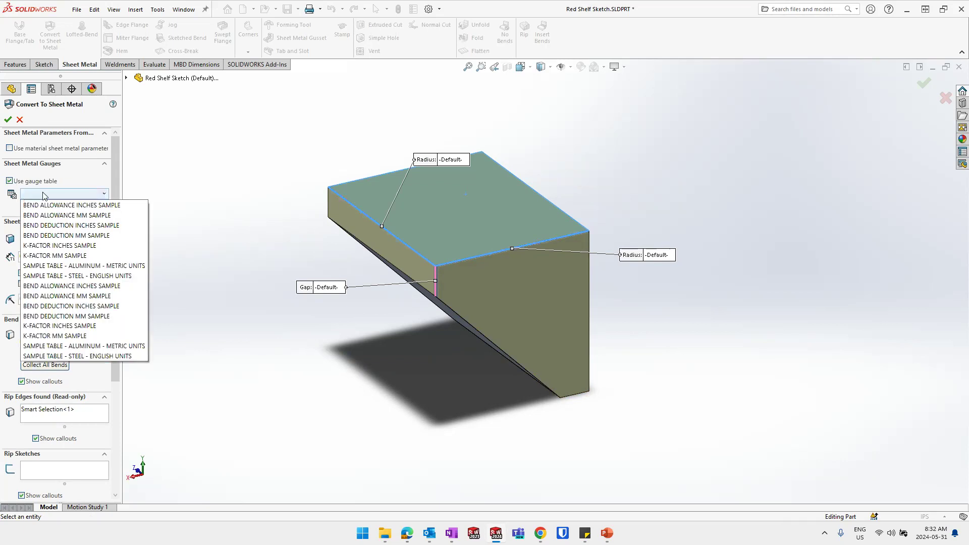
{"action": "left_click", "coordinate": [84, 264]}
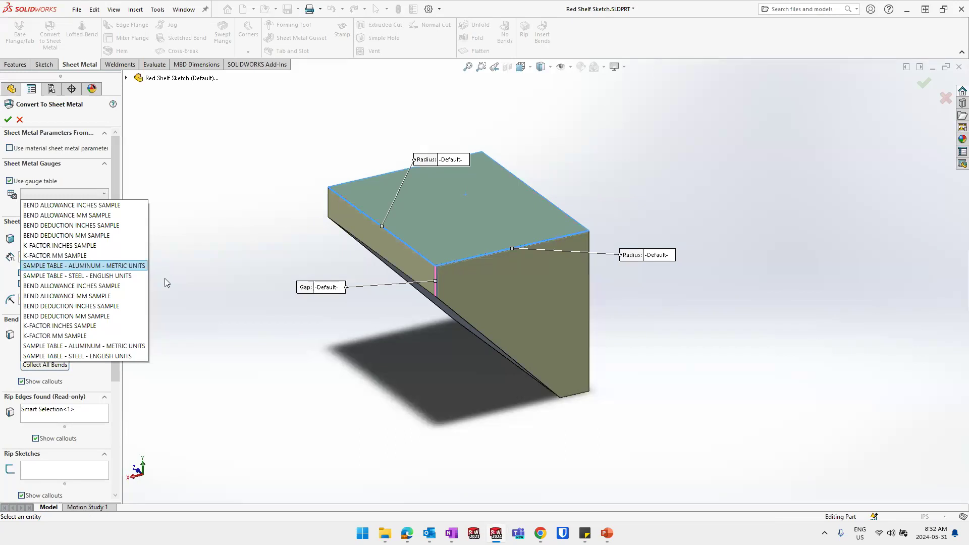
{"action": "key", "text": "Return"}
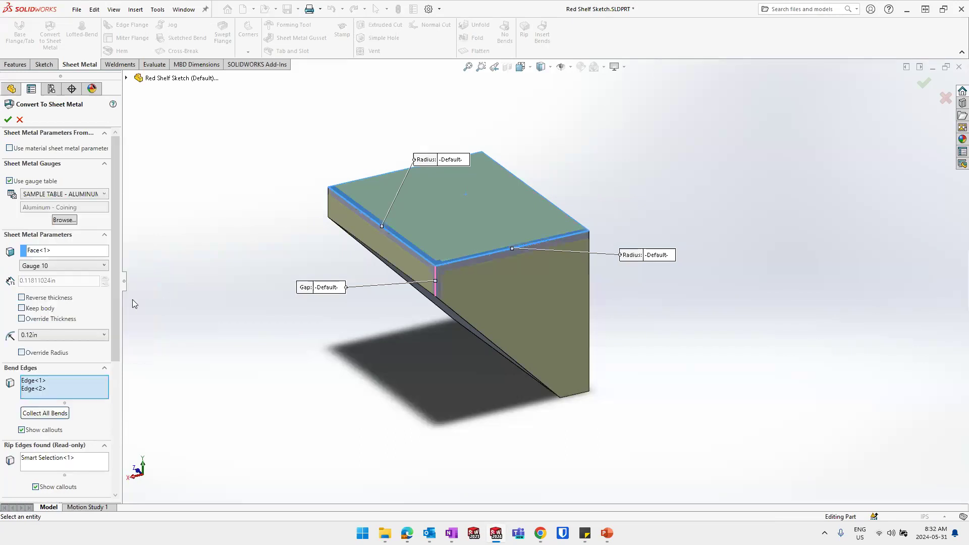
{"action": "left_click", "coordinate": [78, 266]}
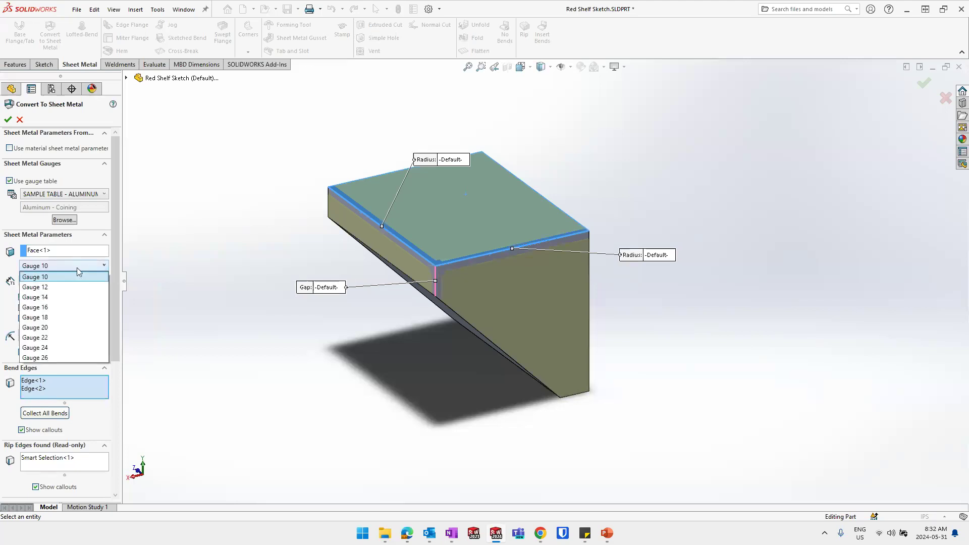
{"action": "left_click", "coordinate": [57, 337]}
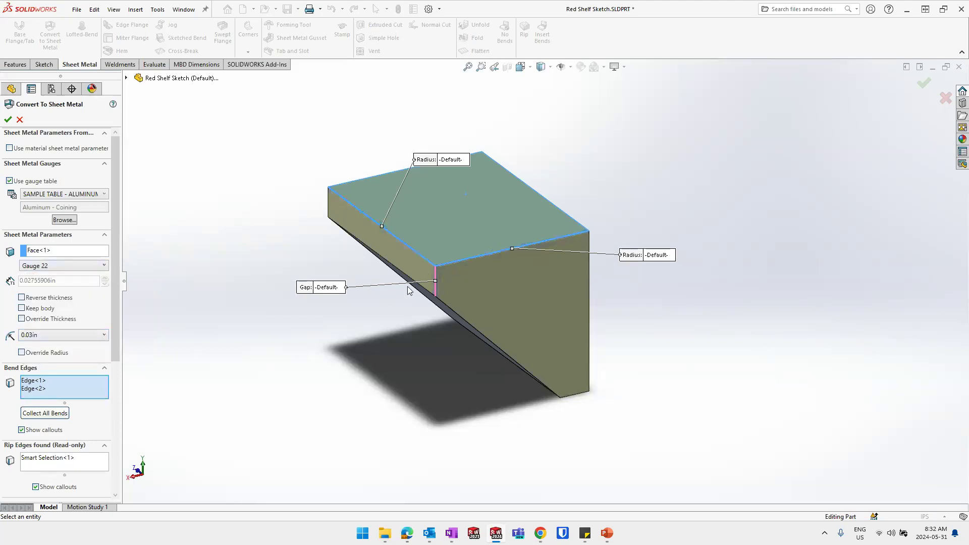
Set the default gap for all rips to 0.01 in and the auto relief type to Tear
{"action": "scroll", "coordinate": [449, 261], "scroll_direction": "down", "scroll_amount": 3}
{"action": "scroll", "coordinate": [462, 287], "scroll_direction": "down", "scroll_amount": 5}
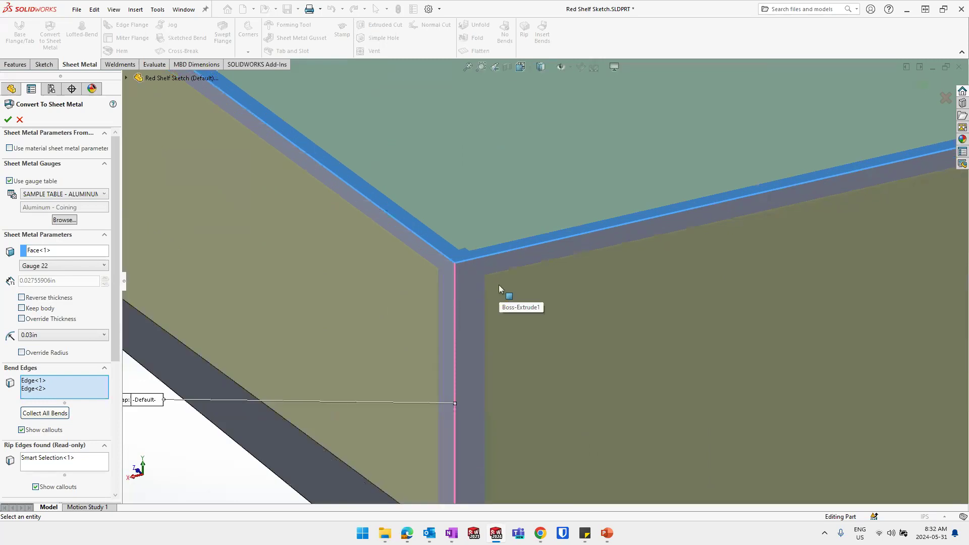
{"action": "scroll", "coordinate": [549, 295], "scroll_direction": "up", "scroll_amount": 1}
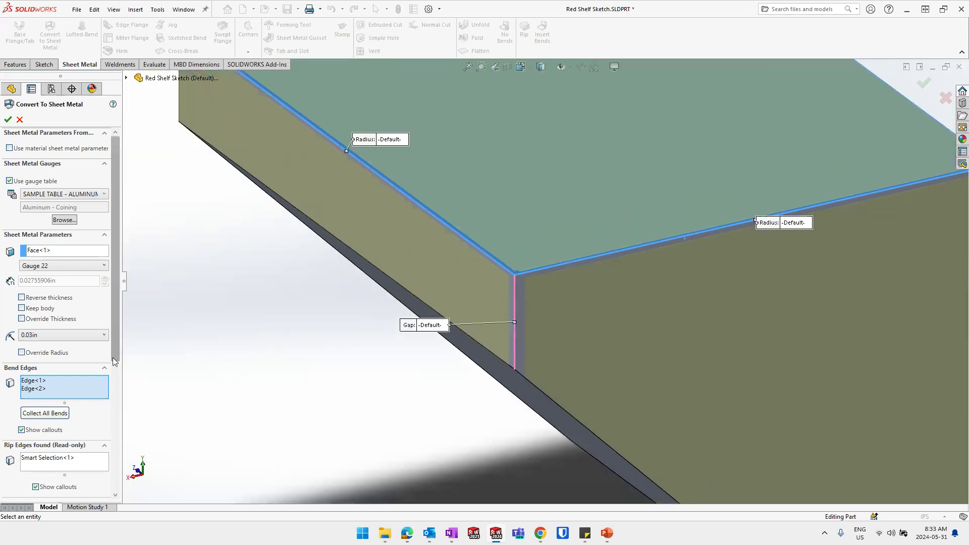
{"action": "left_click_drag", "start_coordinate": [118, 341], "coordinate": [126, 464]}
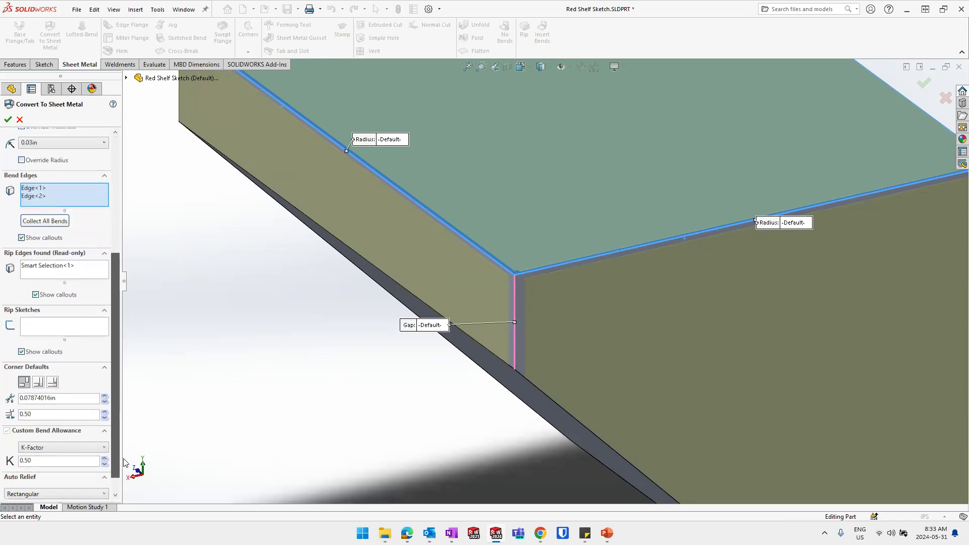
{"action": "double_click", "coordinate": [73, 399]}
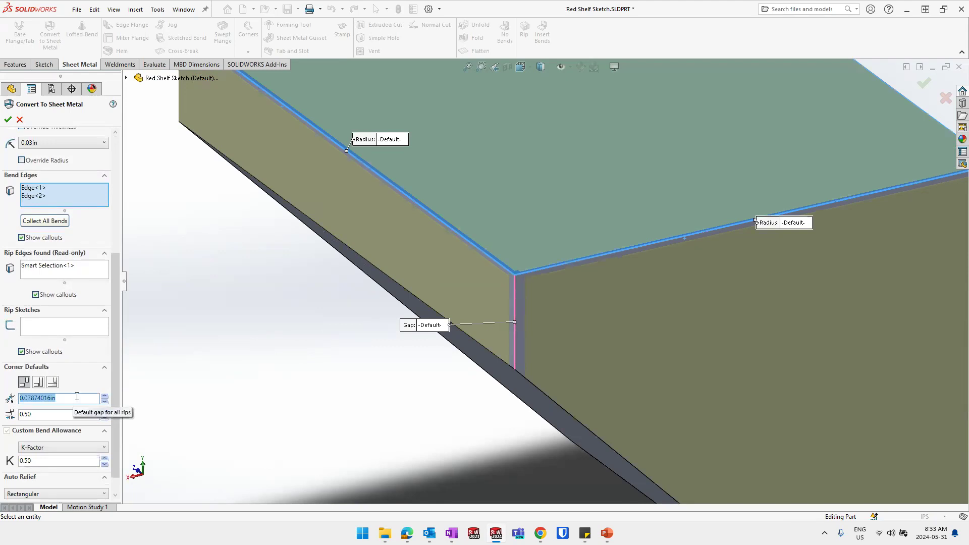
{"action": "type", "text": ".01"}
{"action": "left_click_drag", "start_coordinate": [116, 383], "coordinate": [116, 415]}
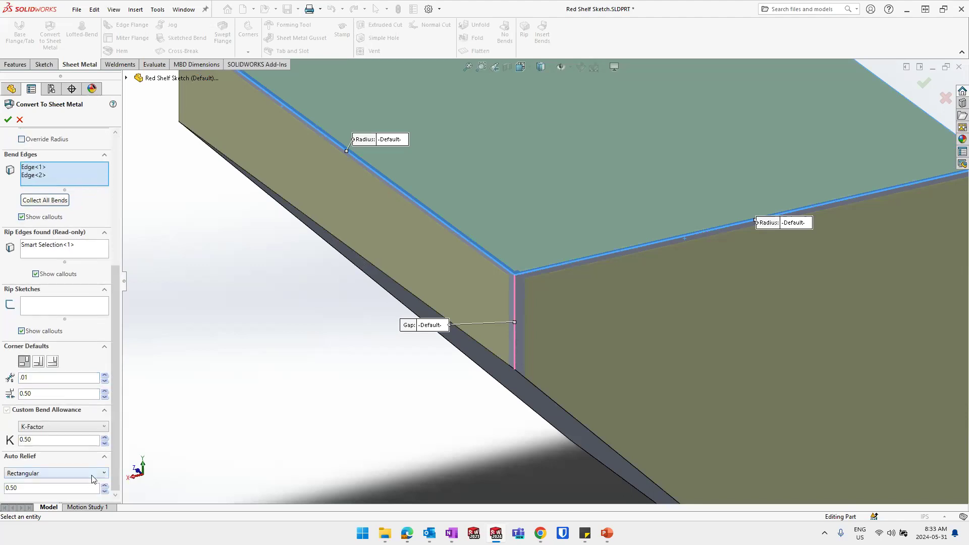
{"action": "double_click", "coordinate": [30, 378]}
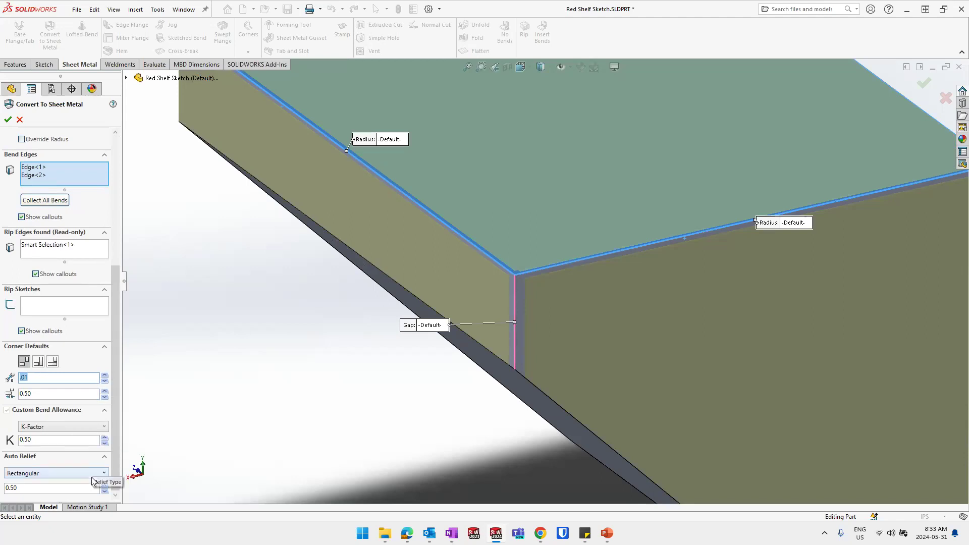
{"action": "left_click", "coordinate": [36, 377]}
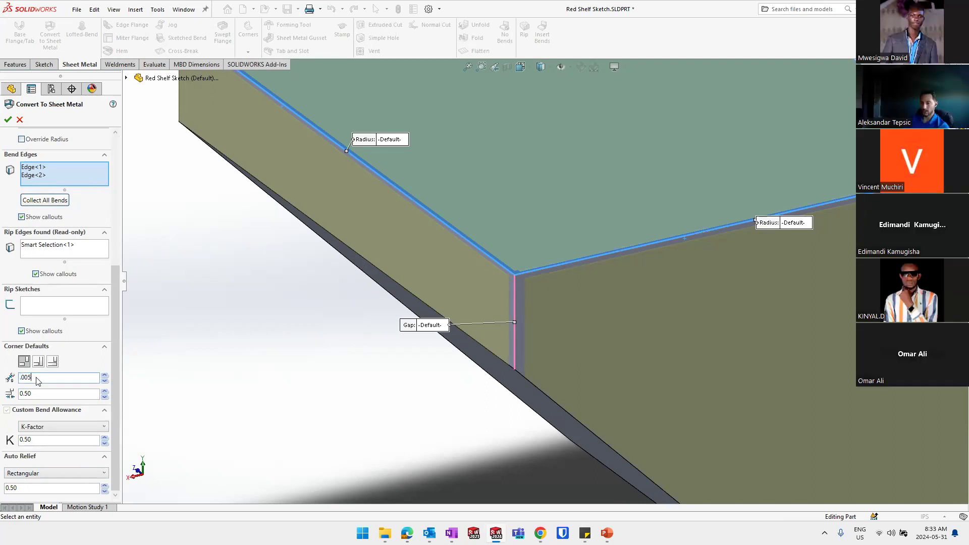
{"action": "key", "text": "BackSpace"}
{"action": "left_click", "coordinate": [104, 473]}
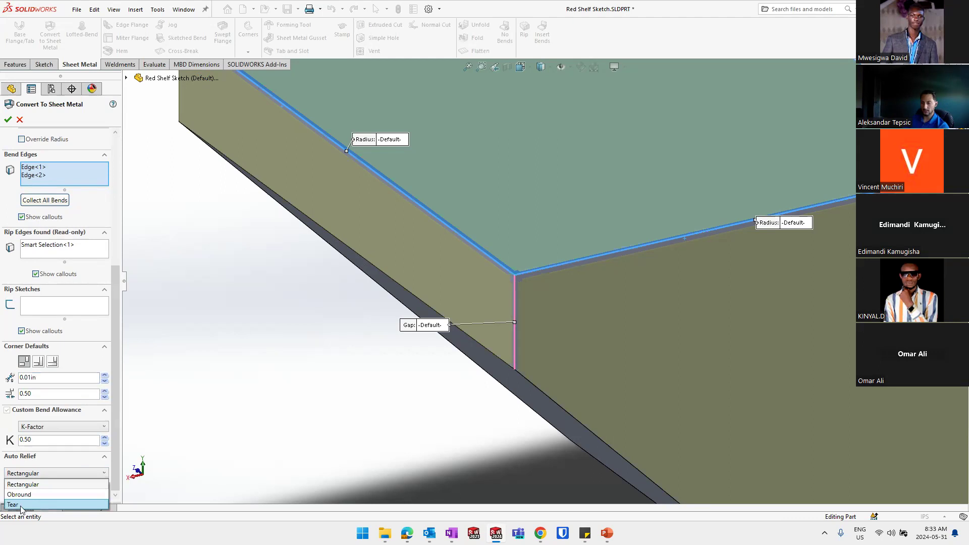
{"action": "left_click", "coordinate": [20, 504]}
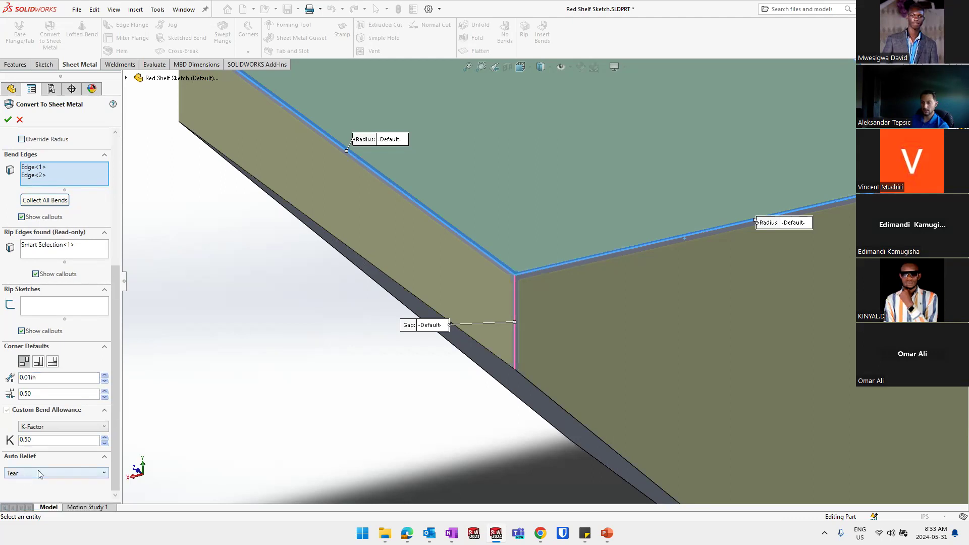
Preview the reversed sheet thickness at the ripped corner and switch the reversal back off
{"action": "left_click_drag", "start_coordinate": [116, 350], "coordinate": [112, 156]}
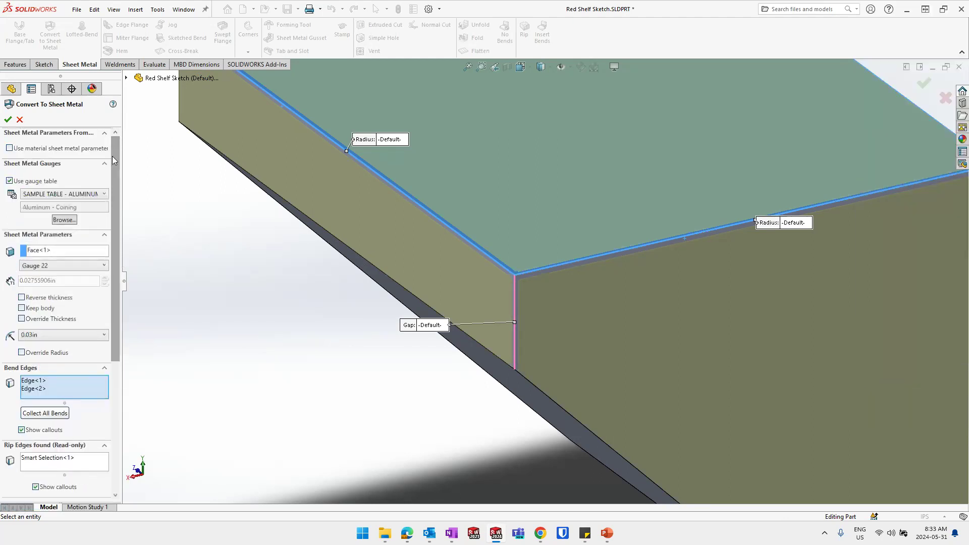
{"action": "mouse_move", "coordinate": [115, 189]}
{"action": "left_mouse_down"}
{"action": "mouse_move", "coordinate": [122, 295]}
{"action": "mouse_move", "coordinate": [125, 200]}
{"action": "left_mouse_up"}
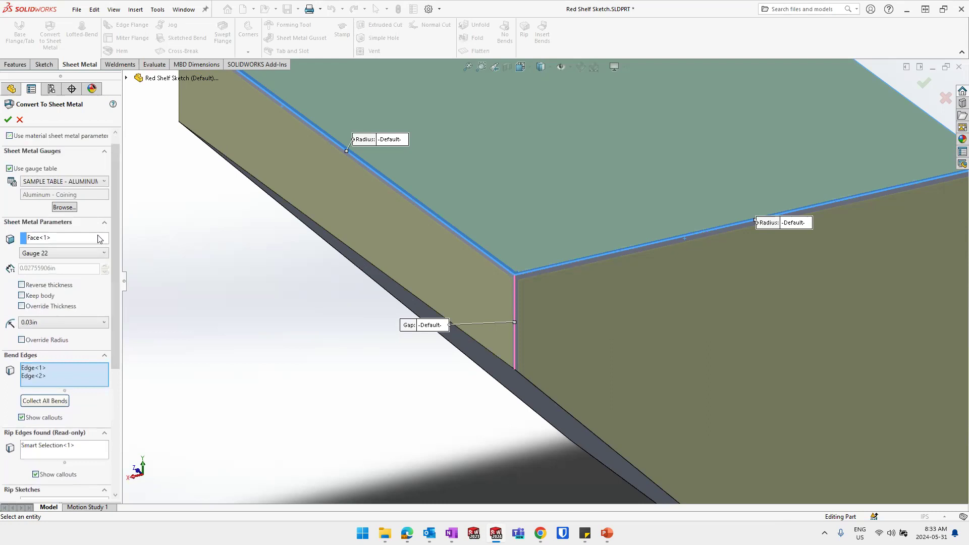
{"action": "left_click", "coordinate": [22, 285]}
{"action": "scroll", "coordinate": [553, 293], "scroll_direction": "down", "scroll_amount": 5}
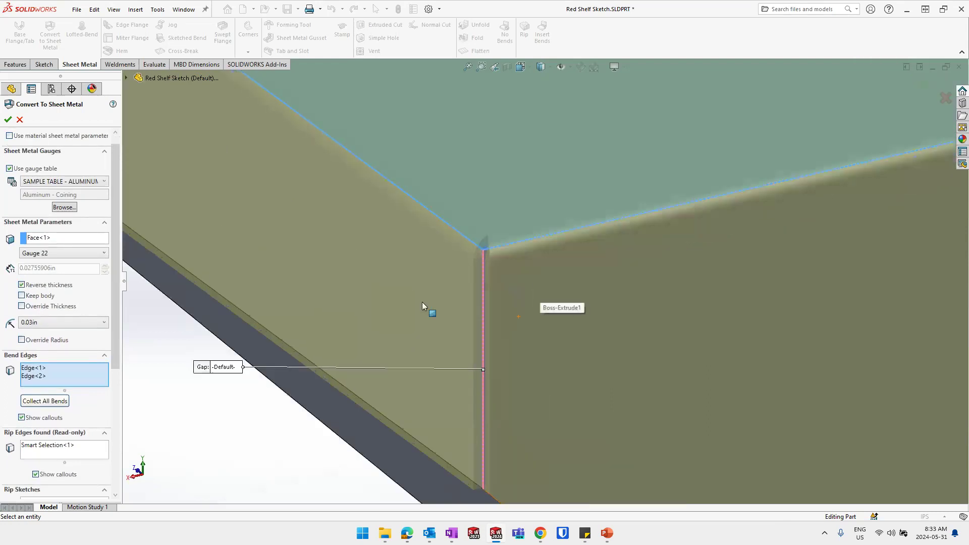
{"action": "left_click", "coordinate": [22, 285]}
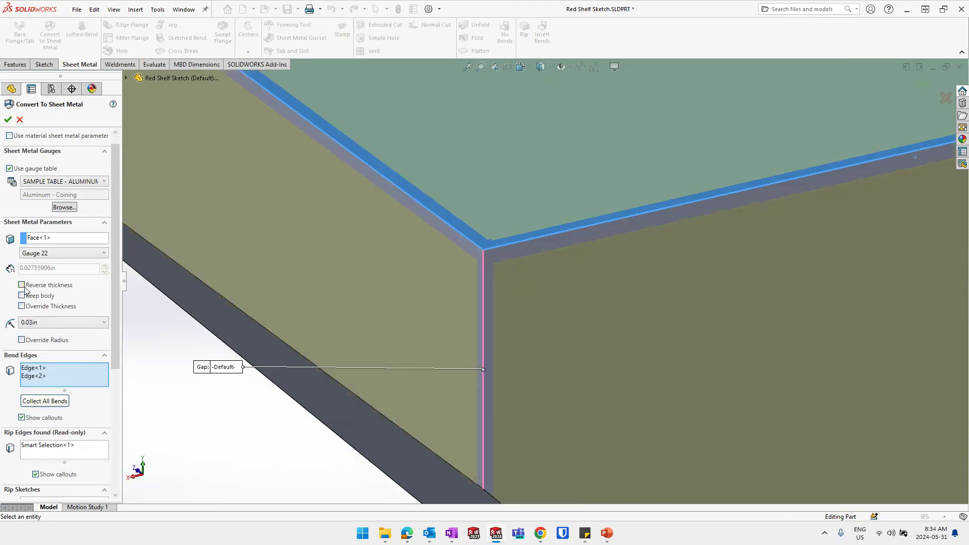
Choose the 0.03 in bend radius, complete the sheet metal conversion, and inspect the ripped corner and front of the shelf
{"action": "left_click", "coordinate": [96, 328]}
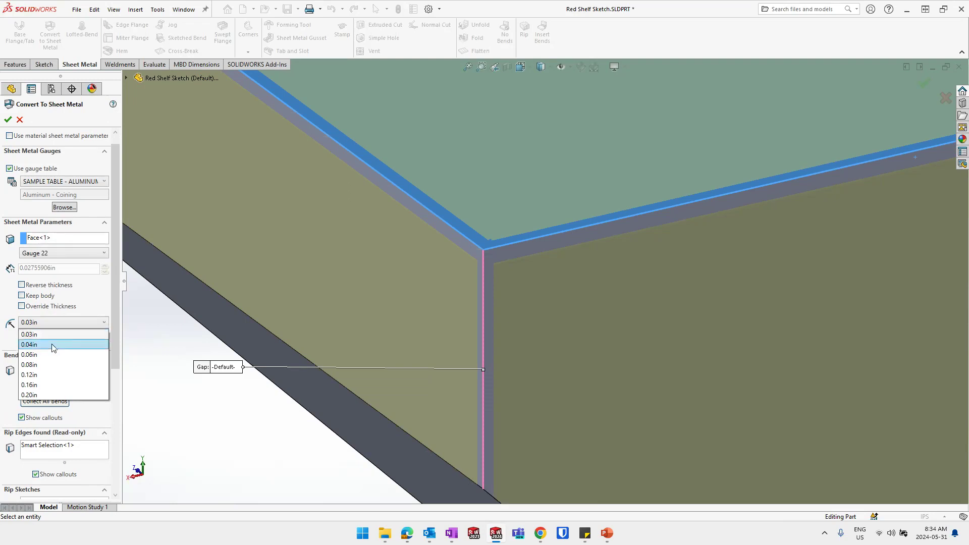
{"action": "left_click", "coordinate": [79, 335]}
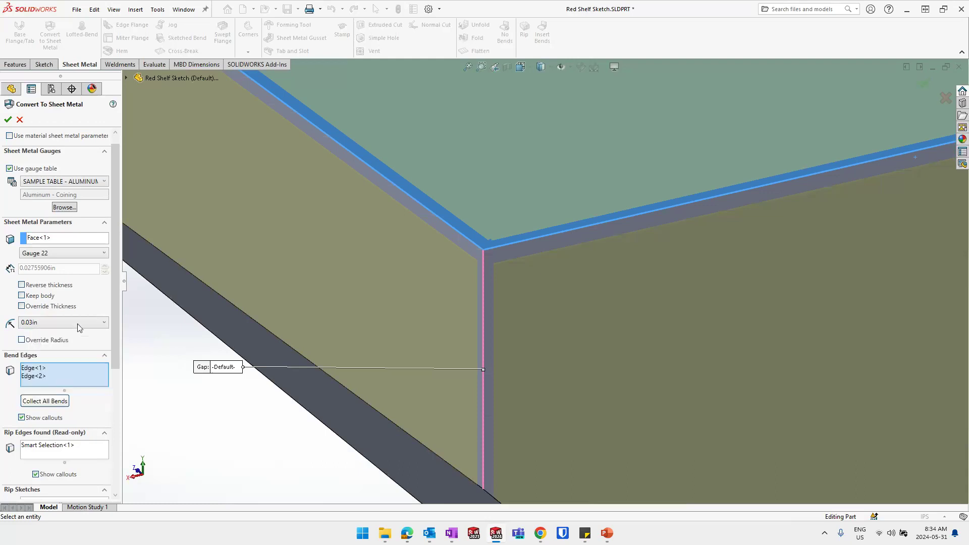
{"action": "left_click", "coordinate": [8, 119]}
{"action": "scroll", "coordinate": [388, 431], "scroll_direction": "up", "scroll_amount": 7}
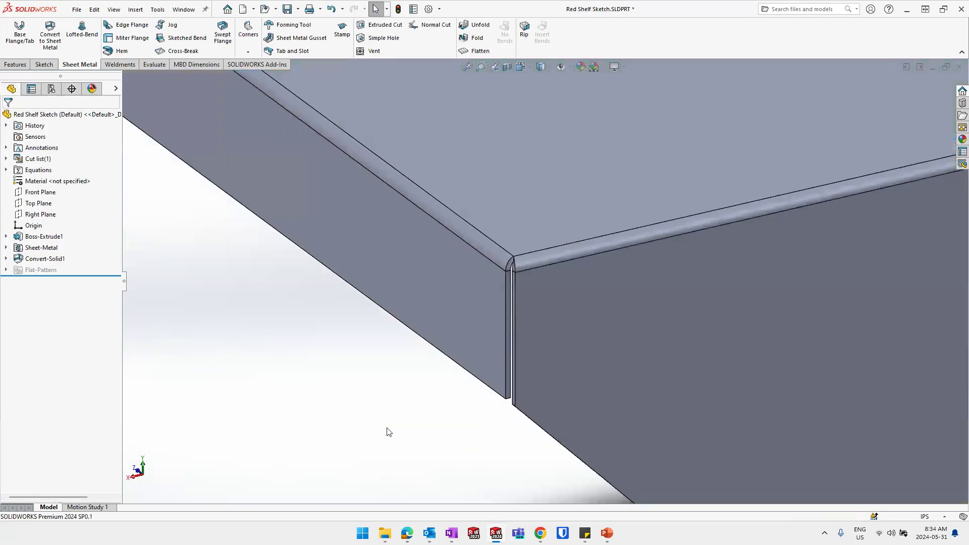
{"action": "scroll", "coordinate": [549, 307], "scroll_direction": "down", "scroll_amount": 4}
{"action": "middle_click_drag", "start_coordinate": [561, 314], "coordinate": [659, 318]}
{"action": "scroll", "coordinate": [545, 281], "scroll_direction": "up", "scroll_amount": 5}
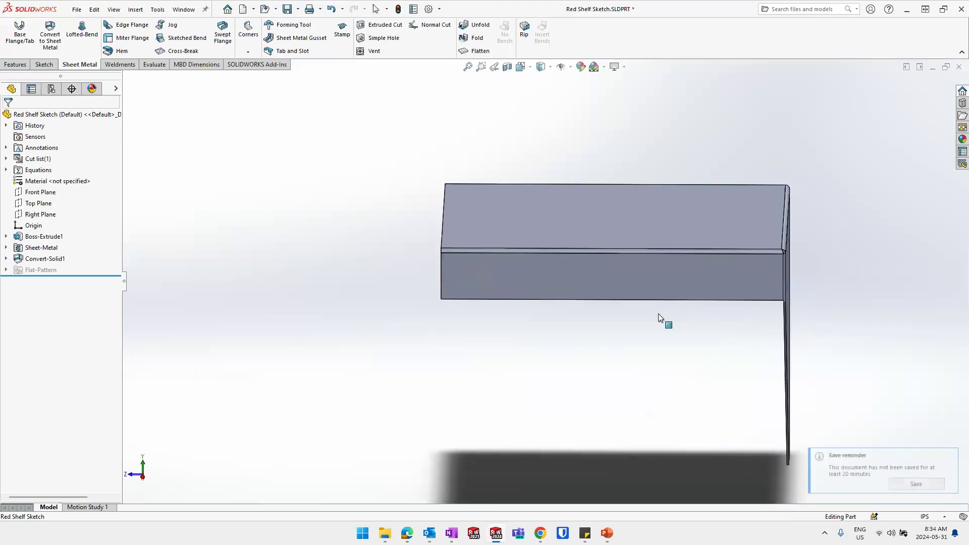
Flatten the shelf to examine its flat pattern, and return it to the folded state
{"action": "left_click", "coordinate": [476, 51]}
{"action": "scroll", "coordinate": [692, 189], "scroll_direction": "up", "scroll_amount": 3}
{"action": "middle_click_drag", "start_coordinate": [692, 188], "coordinate": [701, 338]}
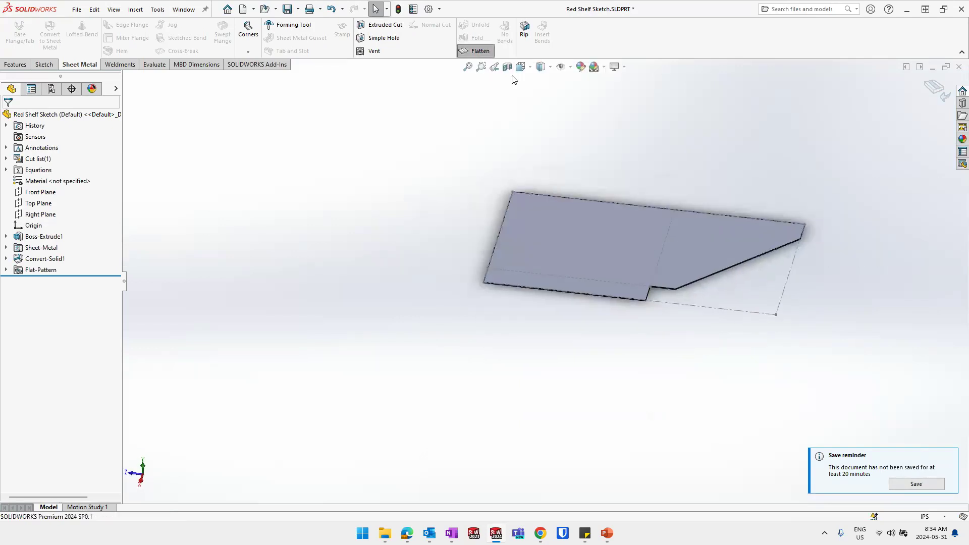
{"action": "left_click", "coordinate": [476, 50]}
{"action": "middle_click_drag", "start_coordinate": [666, 283], "coordinate": [632, 231]}
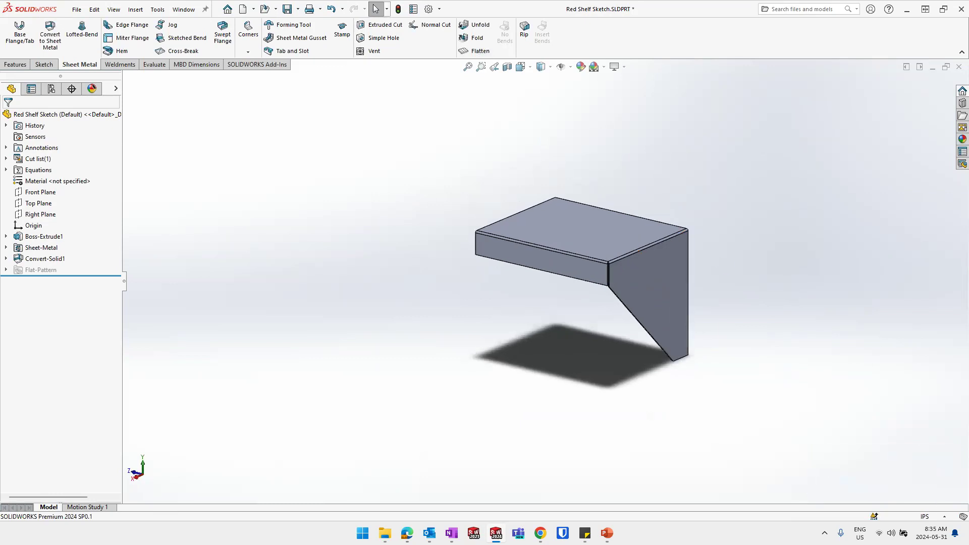
Switch to the PowerPoint slides to review Base Flange/Tab and Sketched Bend, and return to SOLIDWORKS
{"action": "key", "text": "alt+Tab"}
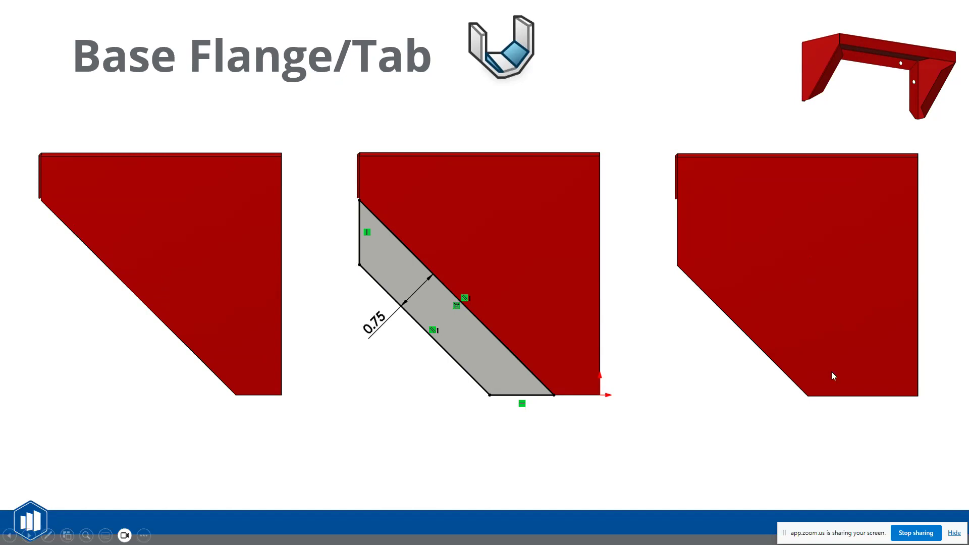
{"action": "left_click", "coordinate": [731, 426]}
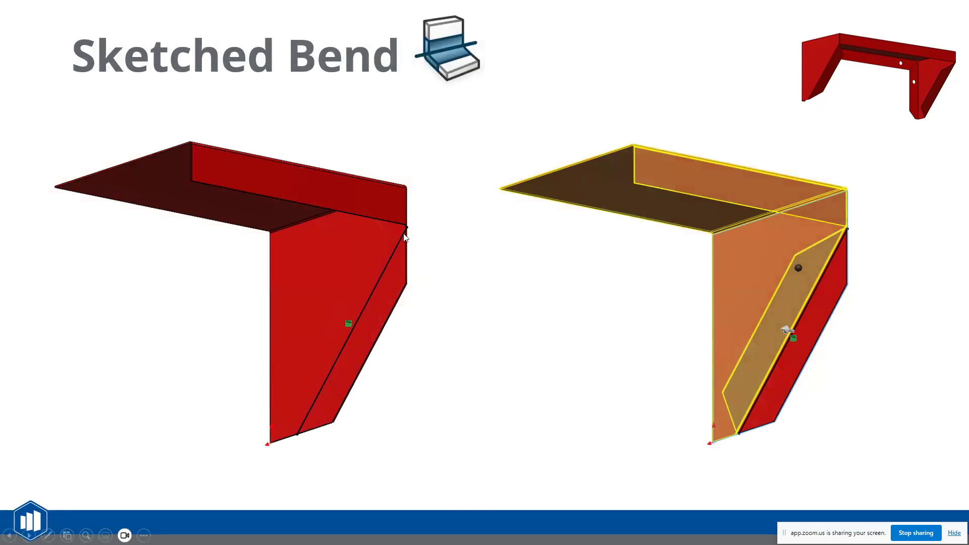
{"action": "left_click", "coordinate": [569, 309]}
{"action": "key", "text": "alt+Tab"}
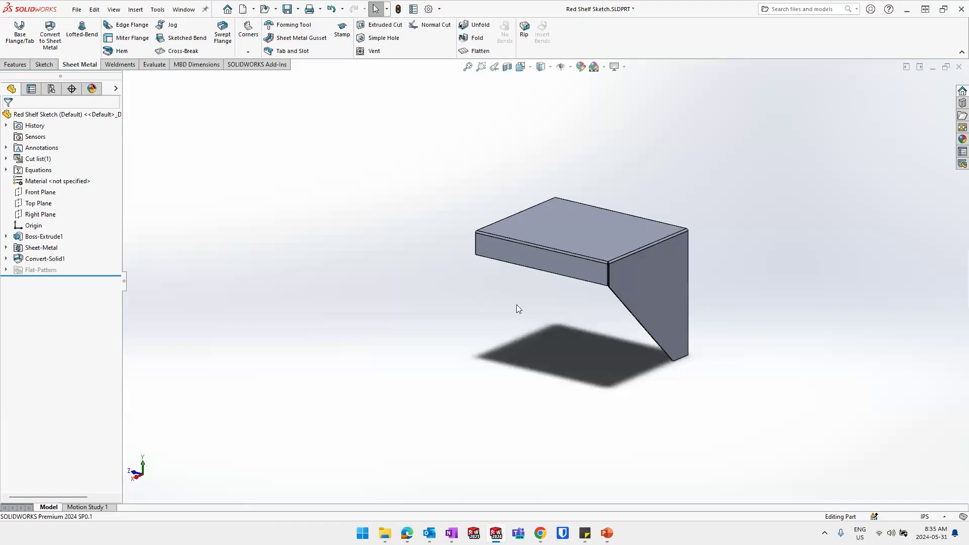
{"action": "key", "text": "alt+Tab"}
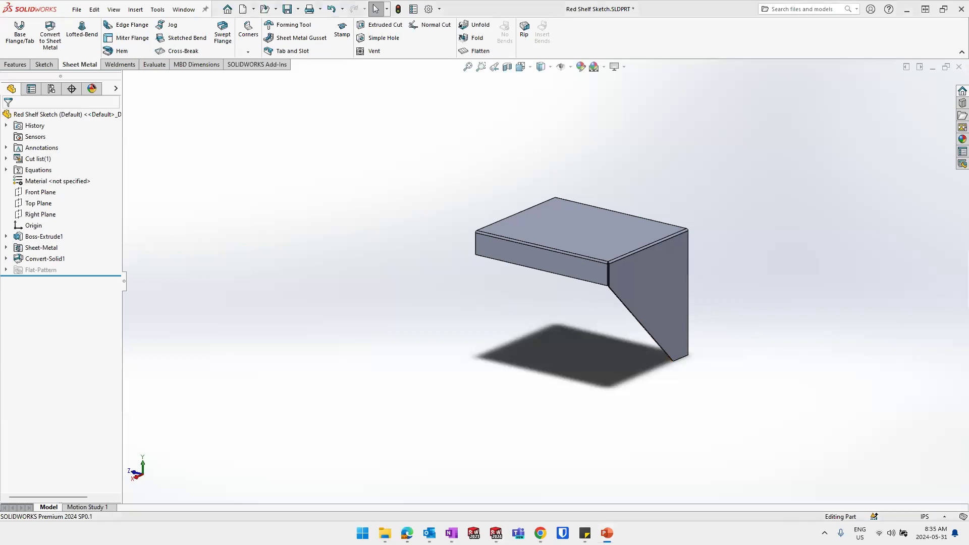
View the shelf's outer side face straight on and start a new sketch on it
{"action": "left_click", "coordinate": [652, 302]}
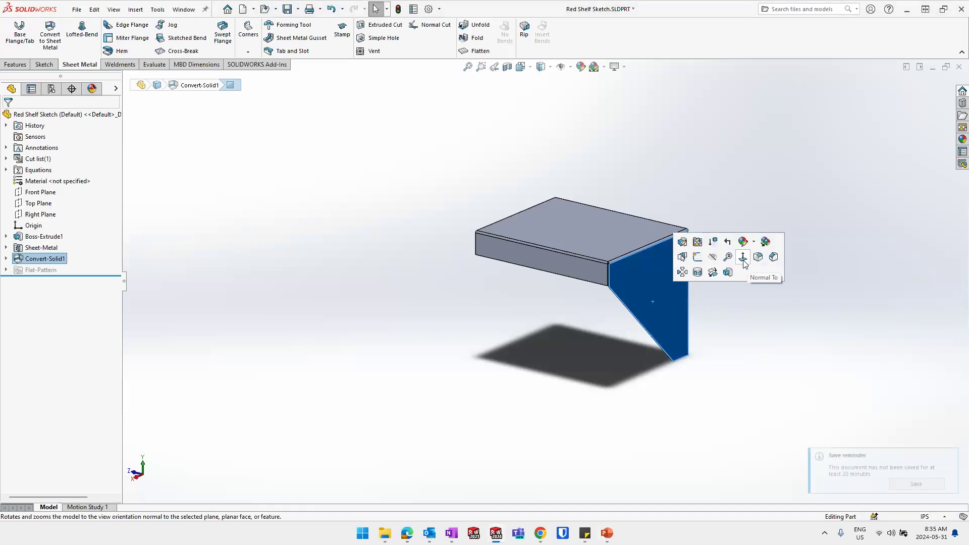
{"action": "left_click", "coordinate": [743, 258]}
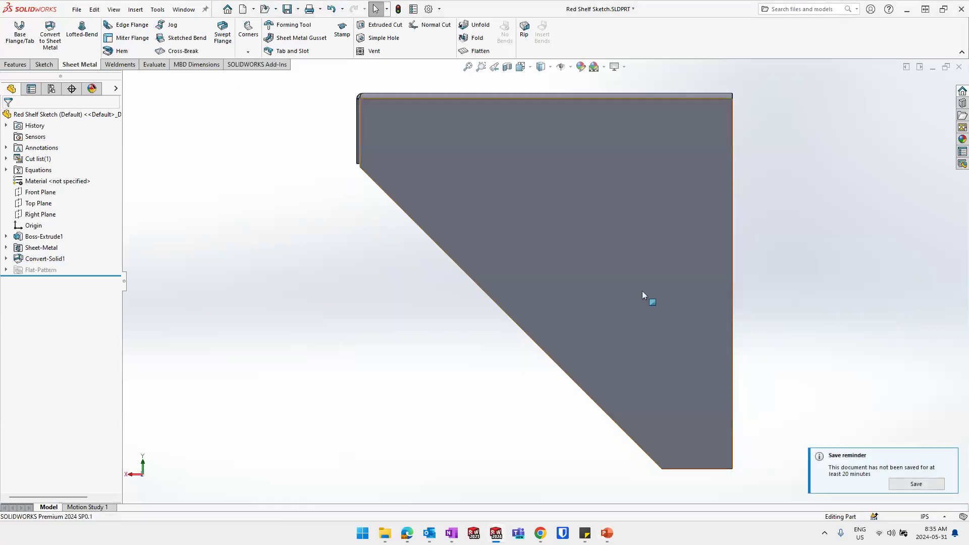
{"action": "left_click", "coordinate": [640, 291]}
{"action": "left_click", "coordinate": [673, 263]}
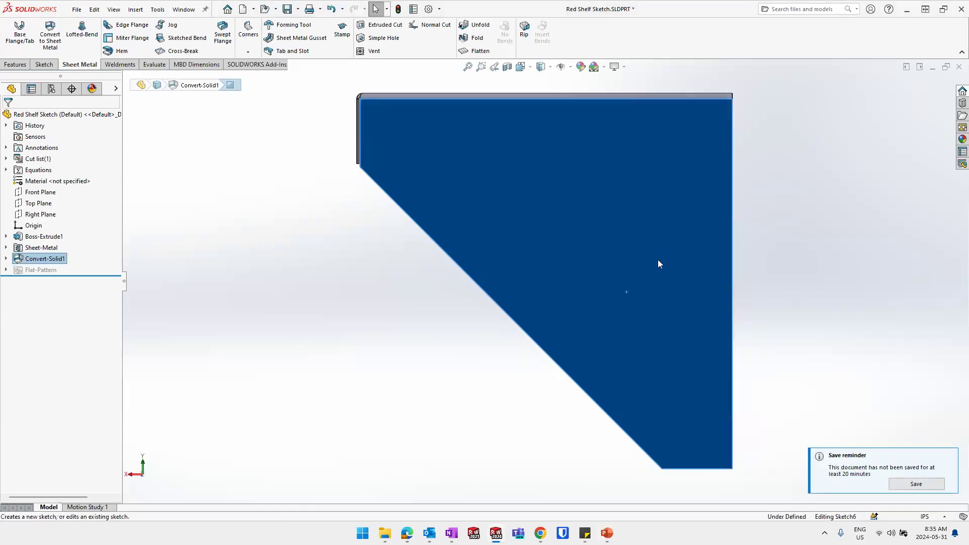
Sketch a closed four-line profile along the side panel's slanted edge: vertical, sloped about 3.4 in long, horizontal, and along the edge
{"action": "key", "text": "s"}
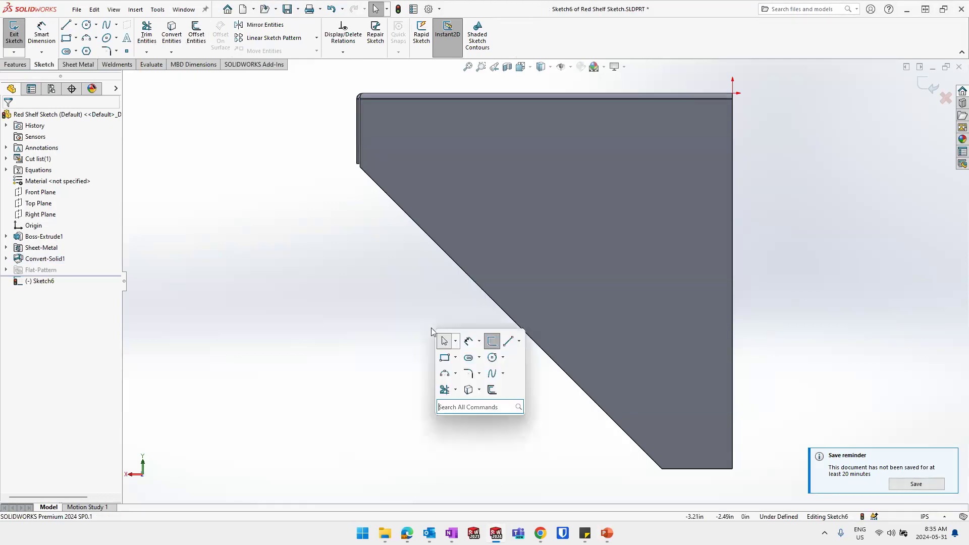
{"action": "left_click", "coordinate": [509, 341]}
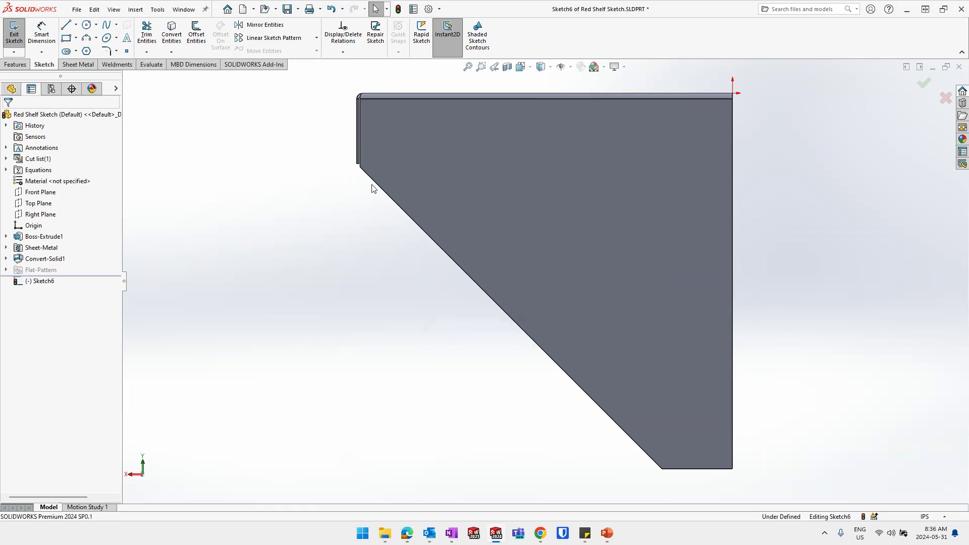
{"action": "left_click_drag", "start_coordinate": [360, 168], "coordinate": [360, 250]}
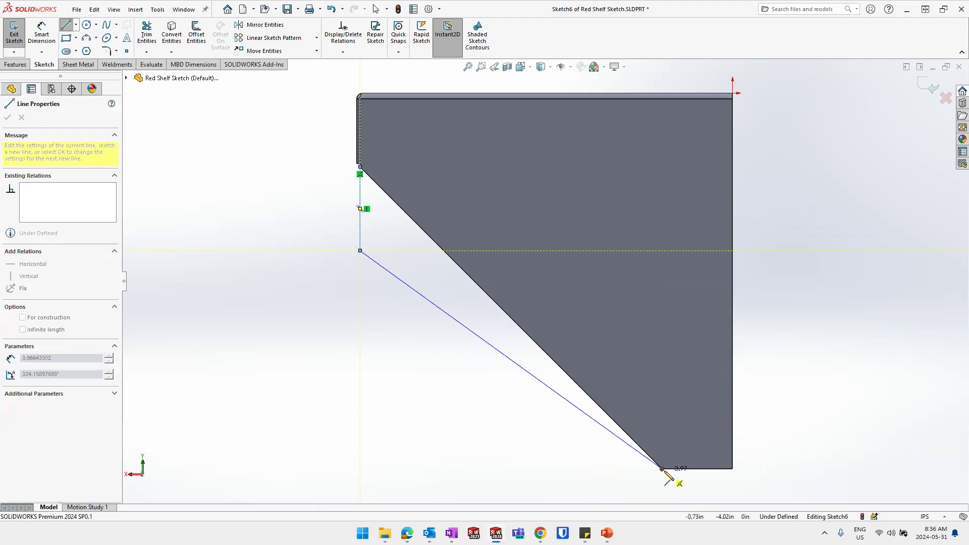
{"action": "left_click", "coordinate": [593, 469]}
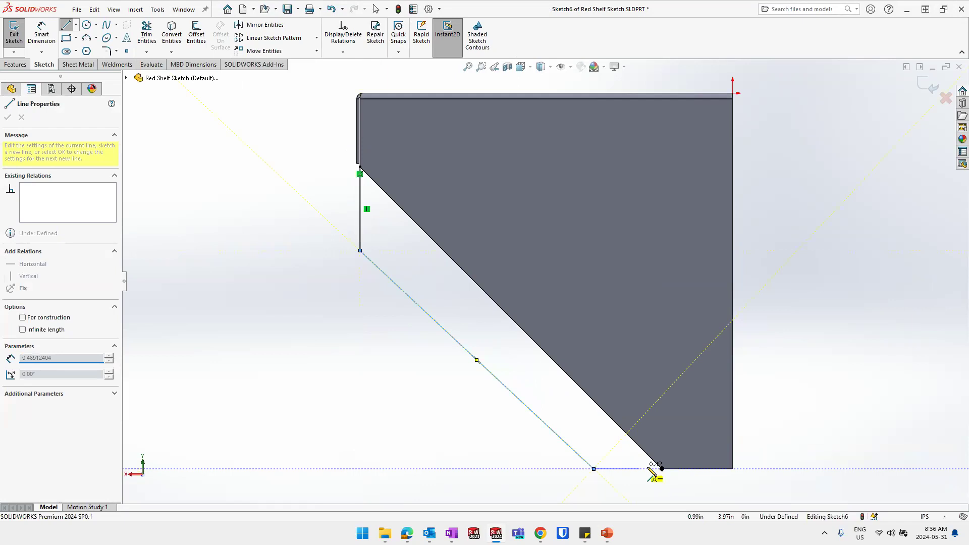
{"action": "left_click", "coordinate": [662, 468]}
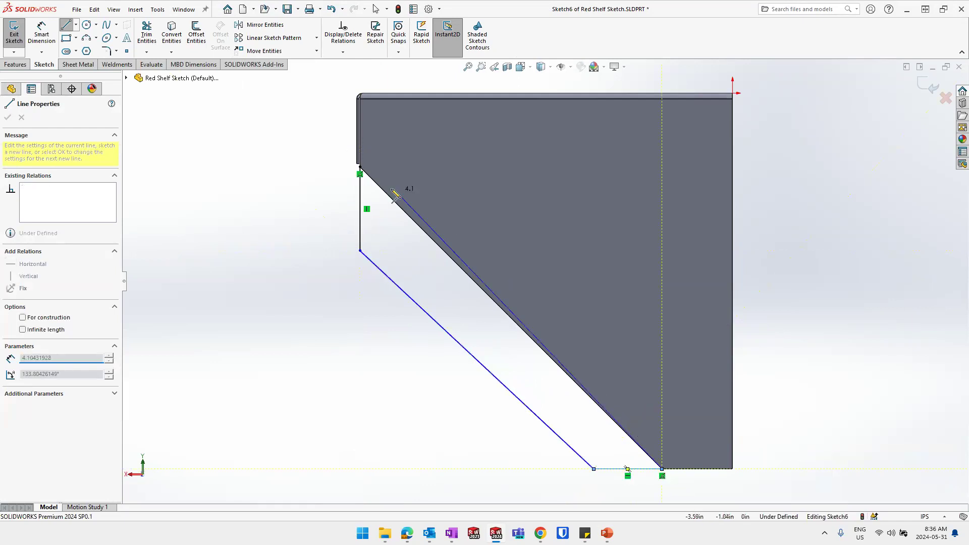
{"action": "left_click", "coordinate": [360, 166]}
{"action": "key", "text": "Escape"}
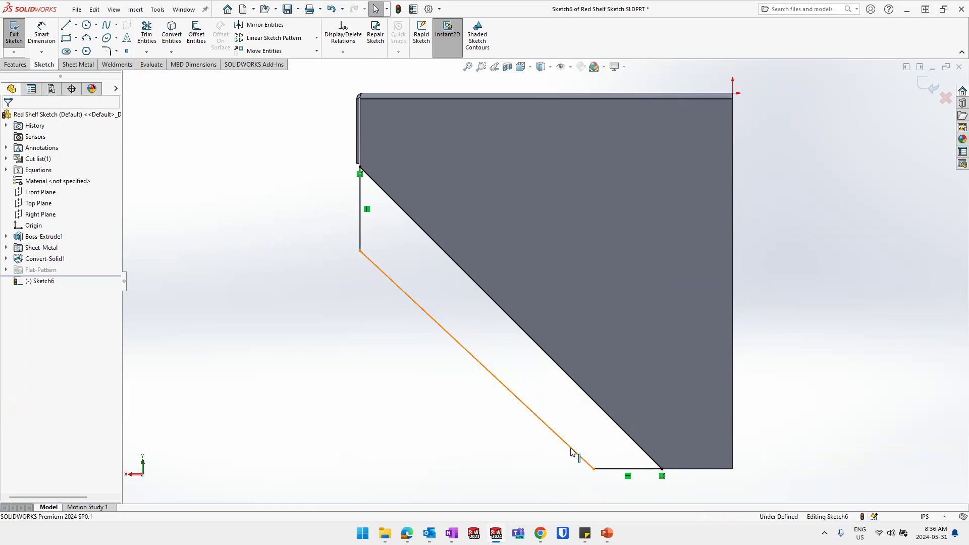
Make the profile's outer sloped line parallel to the line on the panel's slanted edge
{"action": "mouse_move", "coordinate": [574, 450]}
{"action": "left_mouse_down"}
{"action": "mouse_move", "coordinate": [546, 454]}
{"action": "mouse_move", "coordinate": [566, 445]}
{"action": "left_mouse_up"}
{"action": "left_click", "coordinate": [452, 438]}
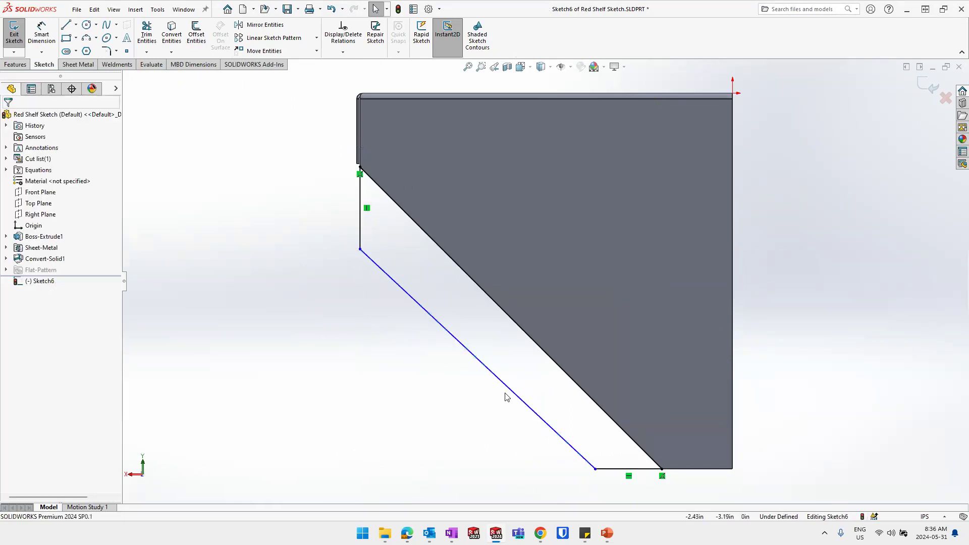
{"action": "left_click", "coordinate": [525, 402]}
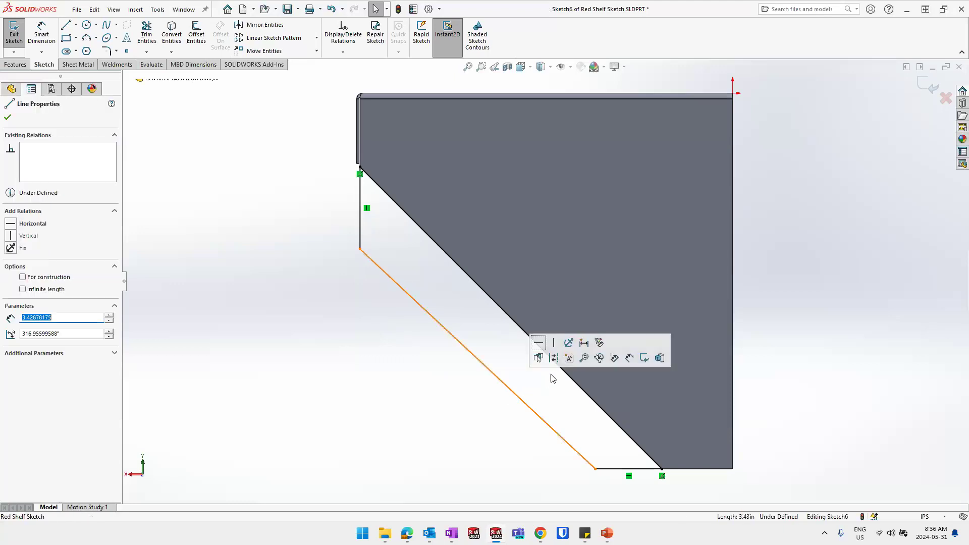
{"action": "left_click", "coordinate": [586, 393], "text": "ctrl"}
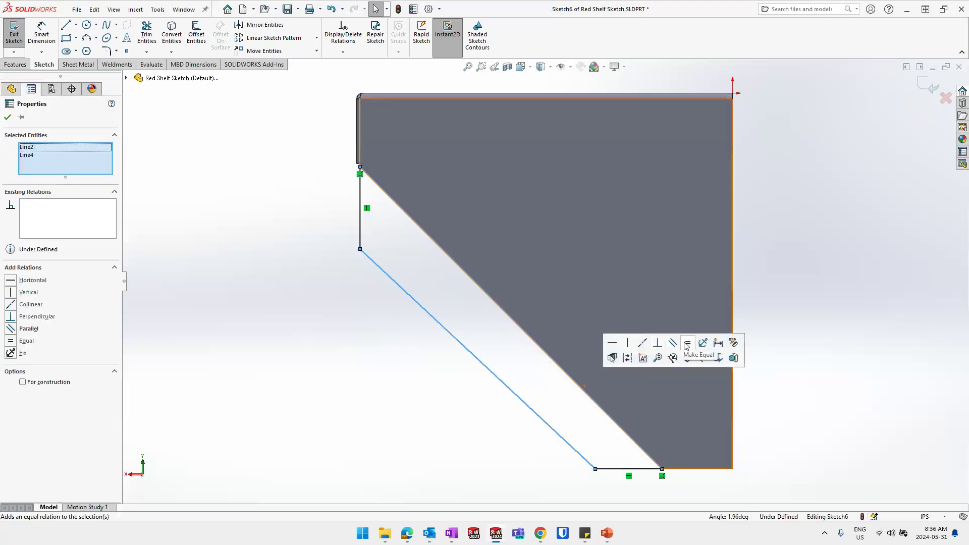
{"action": "left_click", "coordinate": [673, 343]}
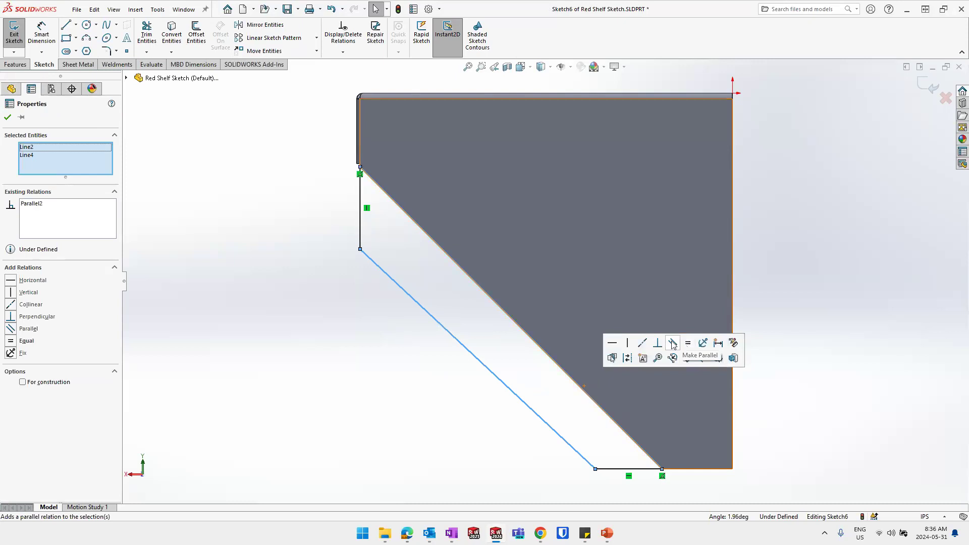
{"action": "left_click", "coordinate": [295, 357]}
Dimension the distance between the two parallel sloped lines as 0.75 in
{"action": "key", "text": "s"}
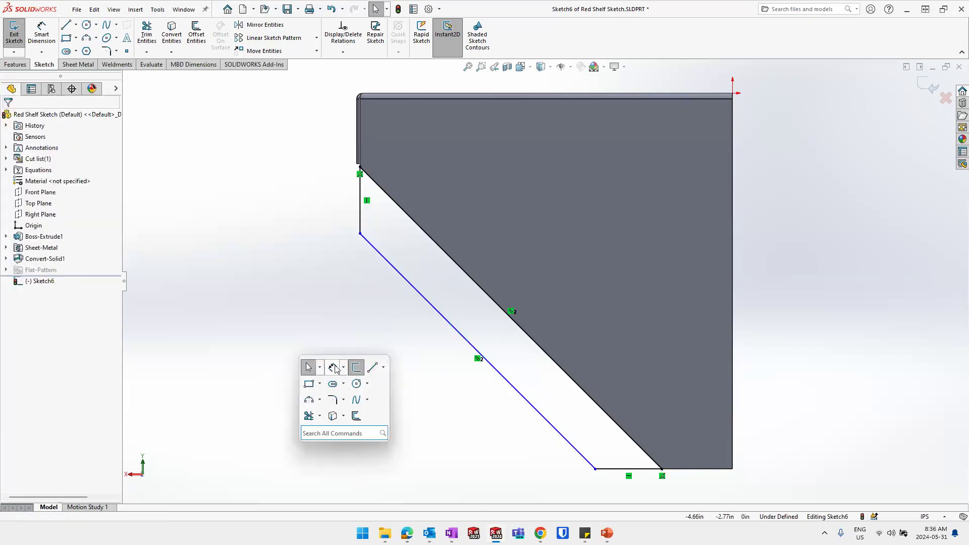
{"action": "left_click", "coordinate": [333, 369]}
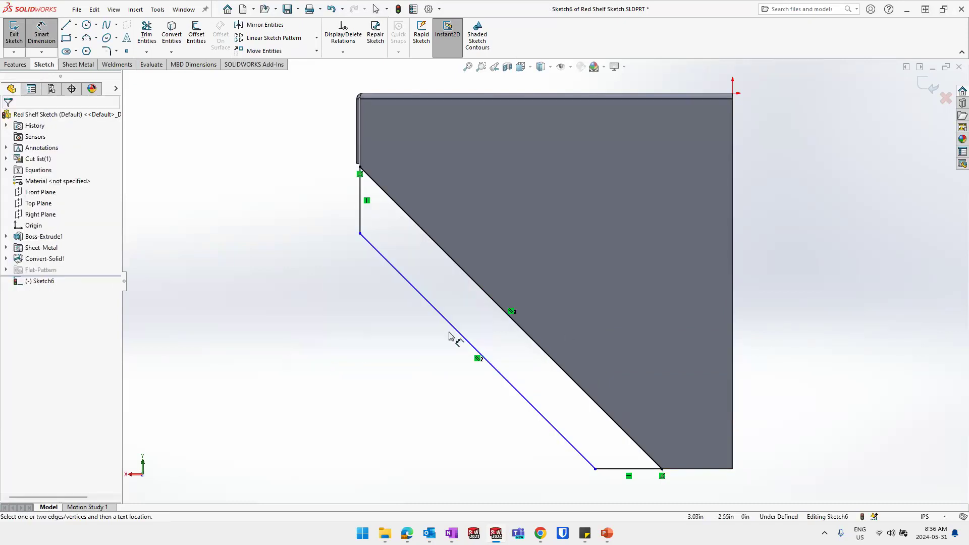
{"action": "left_click", "coordinate": [455, 329]}
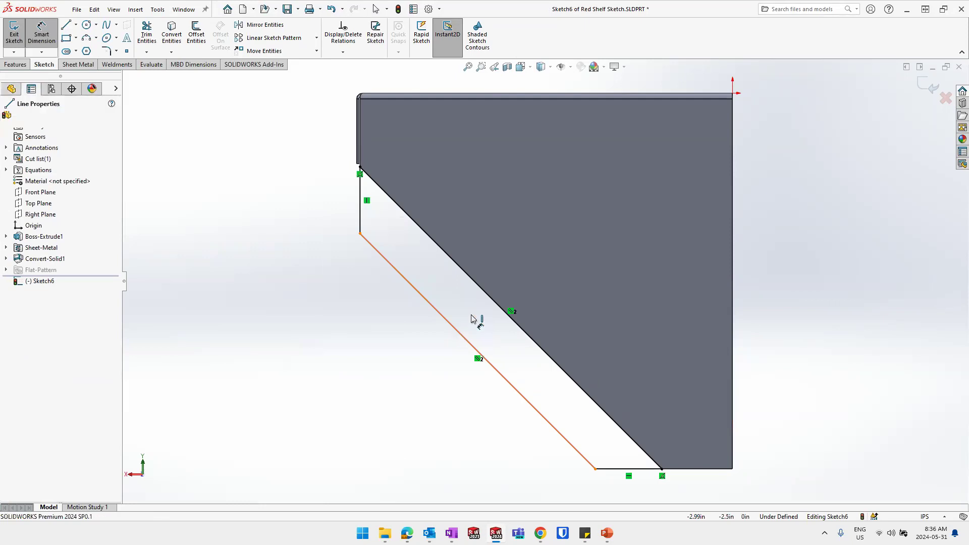
{"action": "left_click", "coordinate": [492, 299]}
{"action": "left_click", "coordinate": [298, 140]}
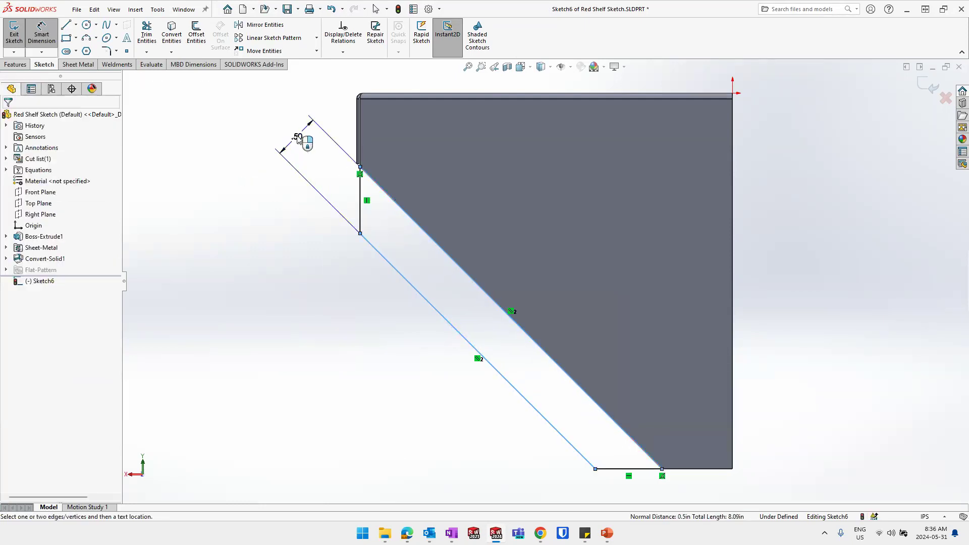
{"action": "type", "text": ".75"}
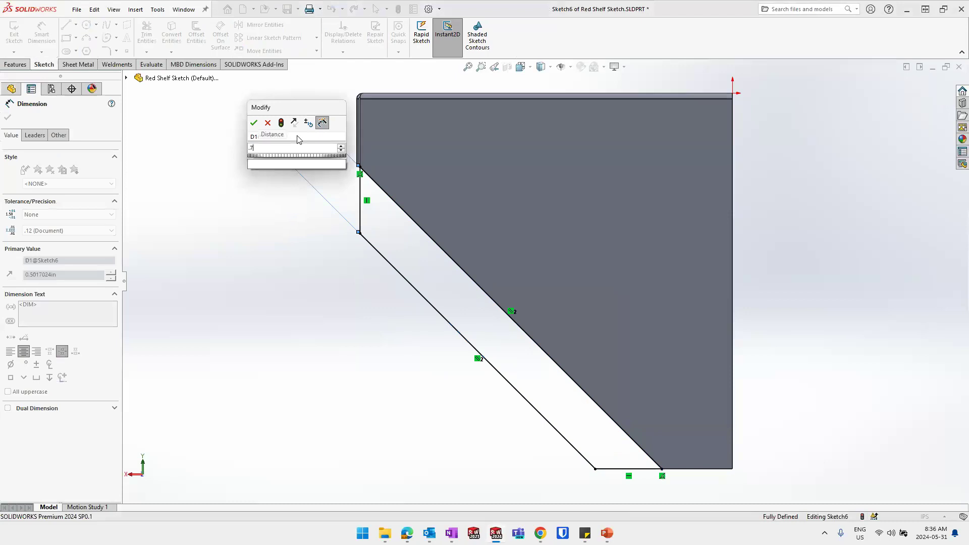
{"action": "key", "text": "Return"}
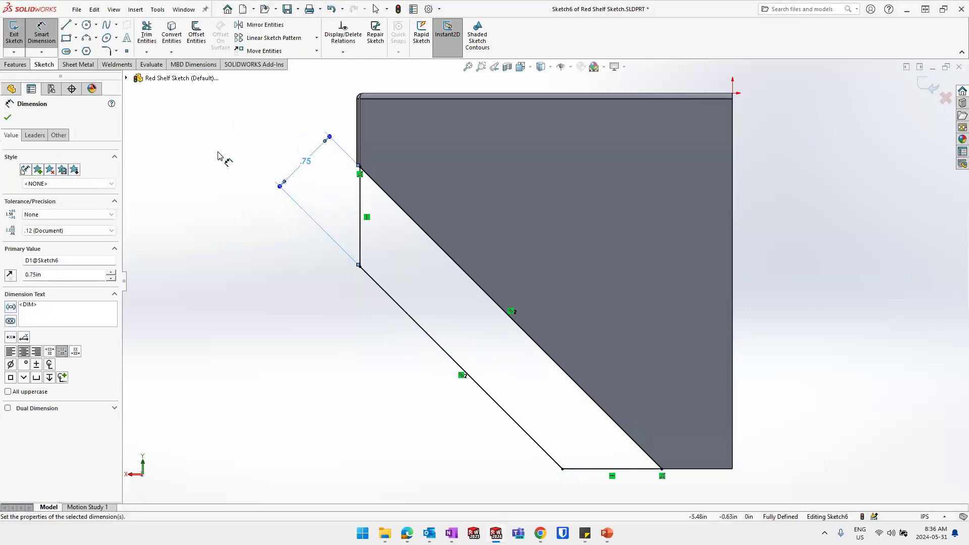
{"action": "left_click", "coordinate": [222, 156]}
{"action": "key", "text": "Escape"}
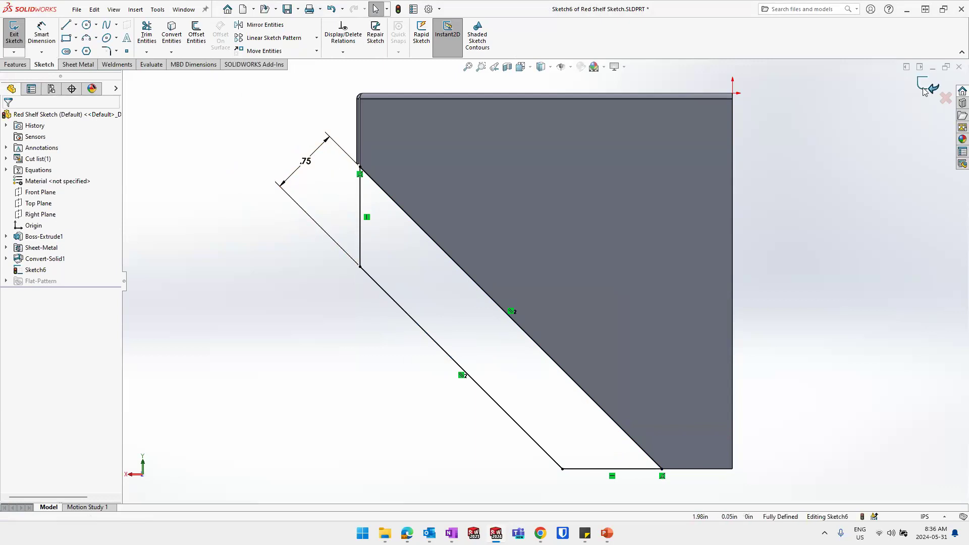
Exit the sketch and create a Base Flange/Tab from it, merged with the side panel at Gauge 22
{"action": "left_click", "coordinate": [36, 269]}
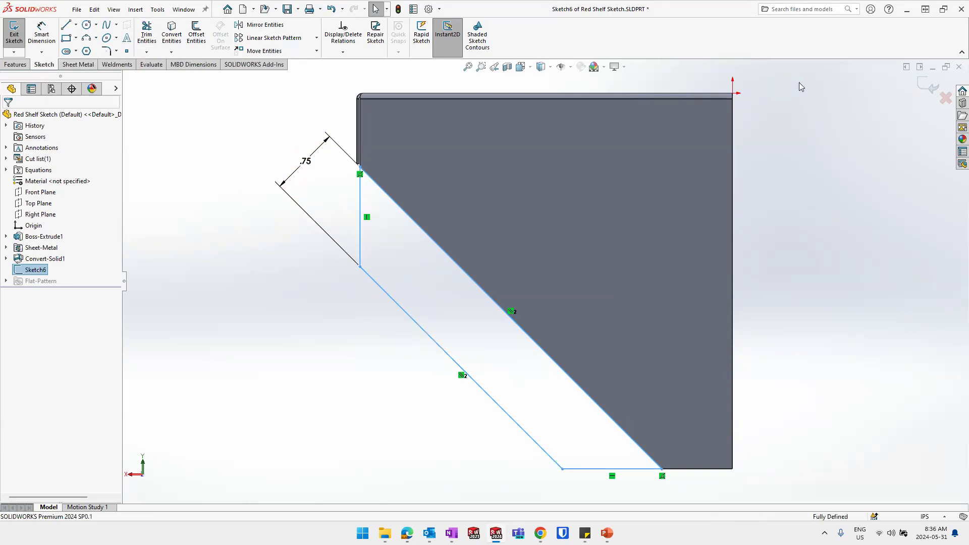
{"action": "left_click", "coordinate": [926, 89]}
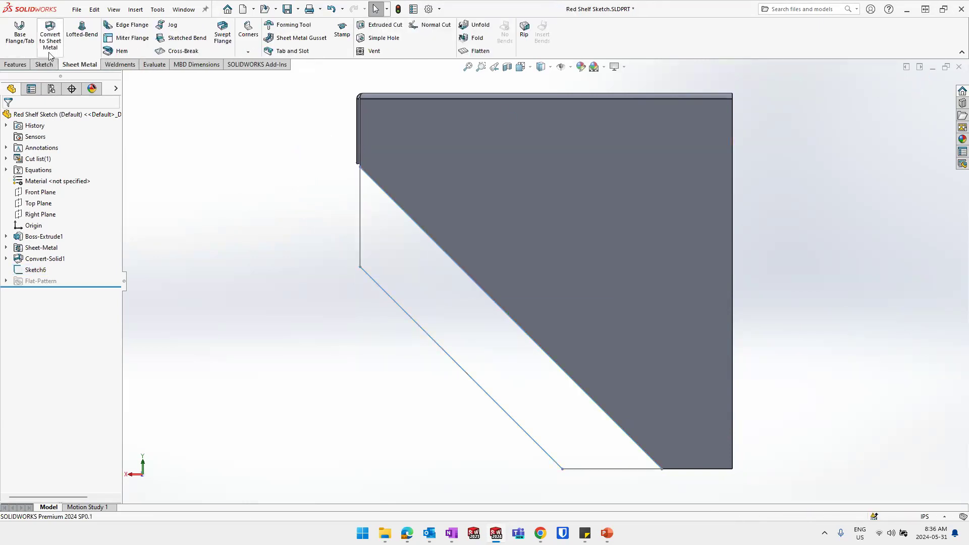
{"action": "left_click", "coordinate": [23, 37]}
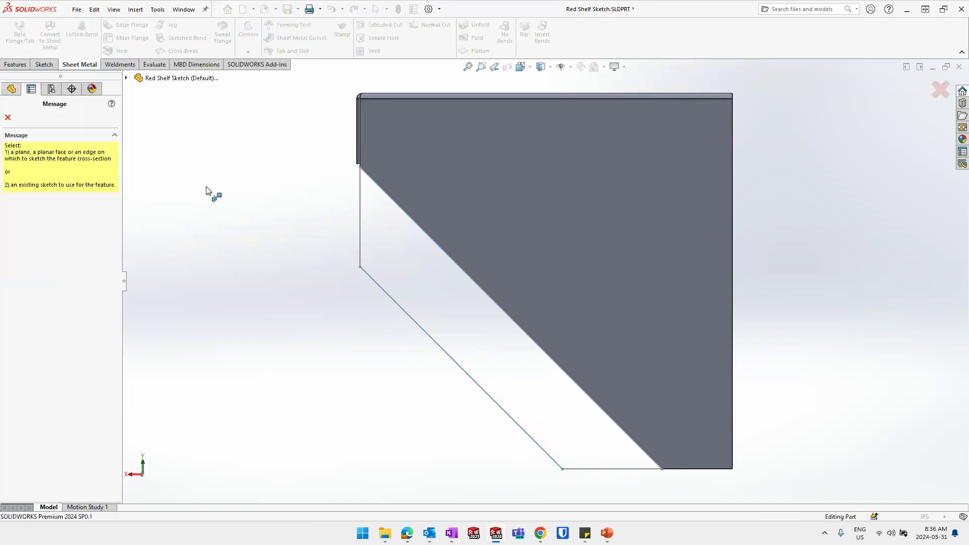
{"action": "left_click", "coordinate": [359, 239]}
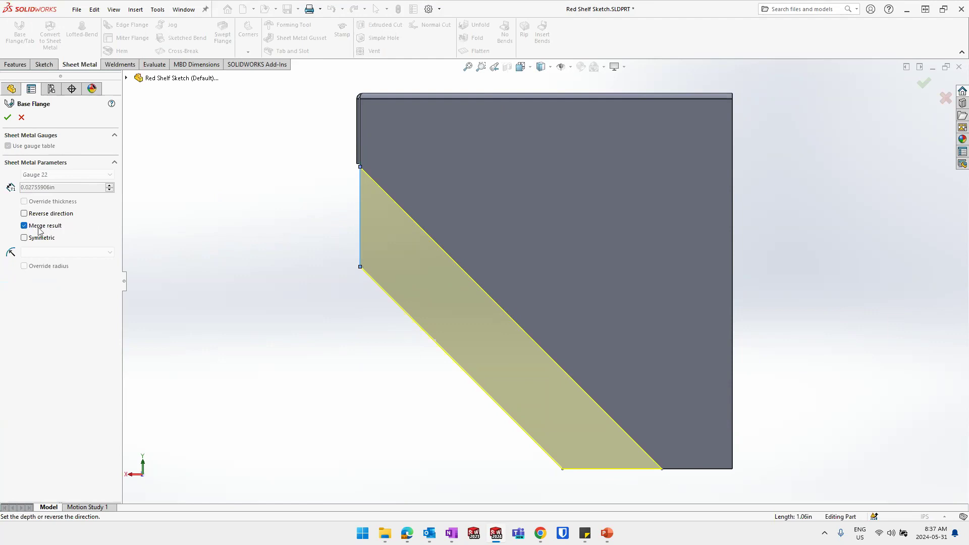
{"action": "left_click", "coordinate": [7, 117]}
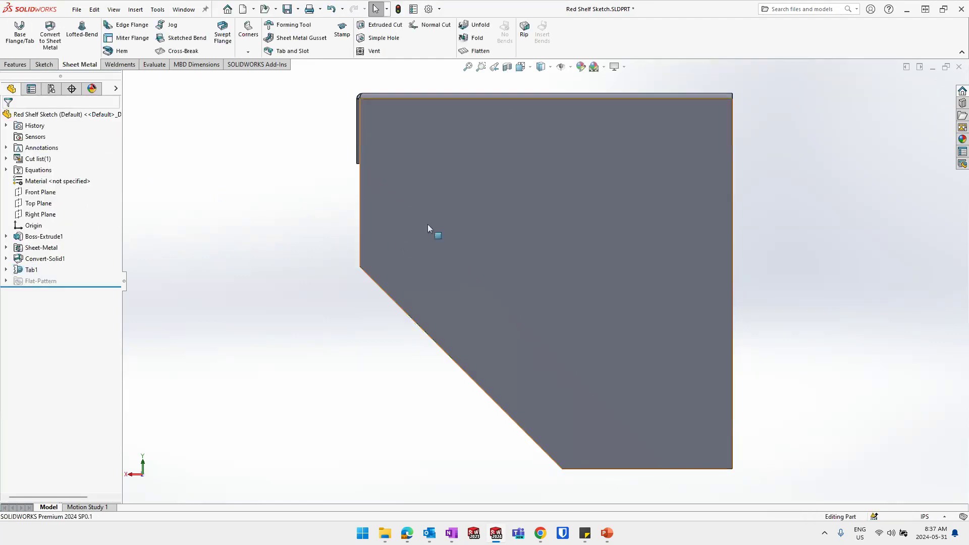
{"action": "middle_click_drag", "start_coordinate": [419, 252], "coordinate": [420, 231]}
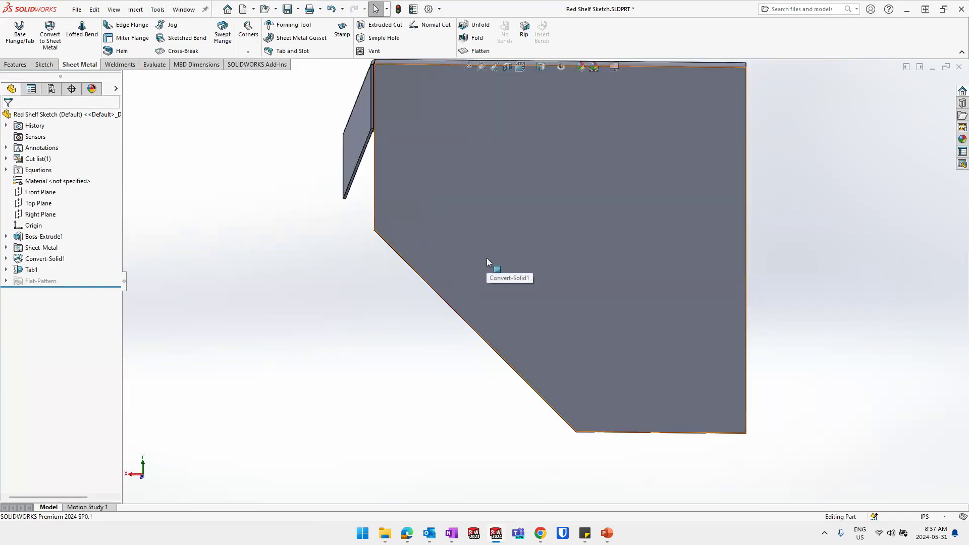
Select the new tab feature to examine its profile on the side panel
{"action": "left_click", "coordinate": [27, 272]}
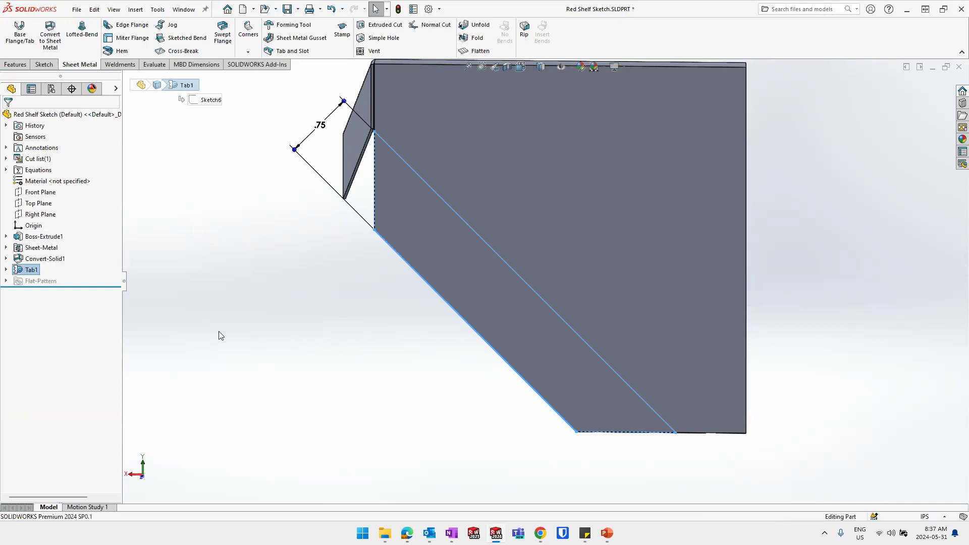
{"action": "left_click", "coordinate": [65, 115]}
{"action": "right_click", "coordinate": [66, 115]}
{"action": "left_click", "coordinate": [124, 99]}
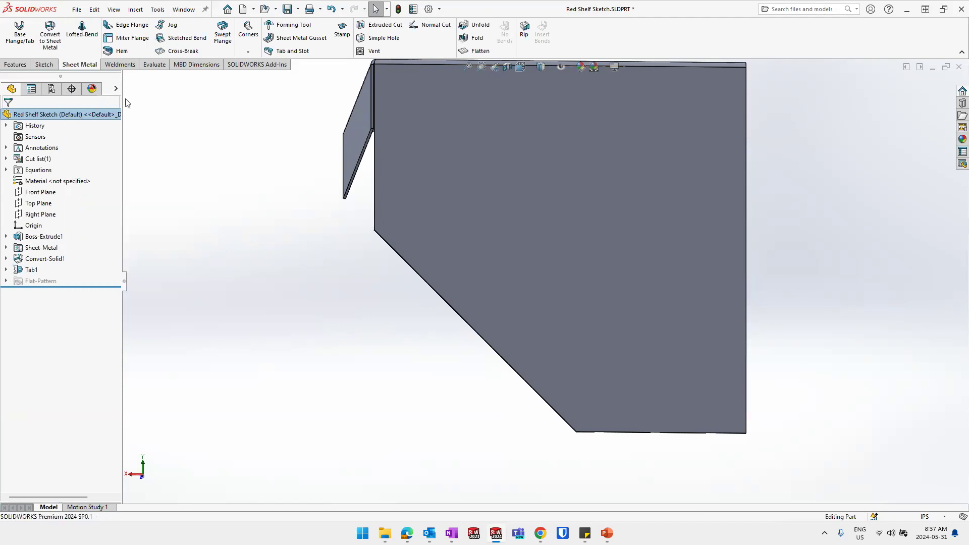
{"action": "right_click", "coordinate": [88, 111]}
{"action": "left_click", "coordinate": [162, 95]}
{"action": "left_click", "coordinate": [32, 269]}
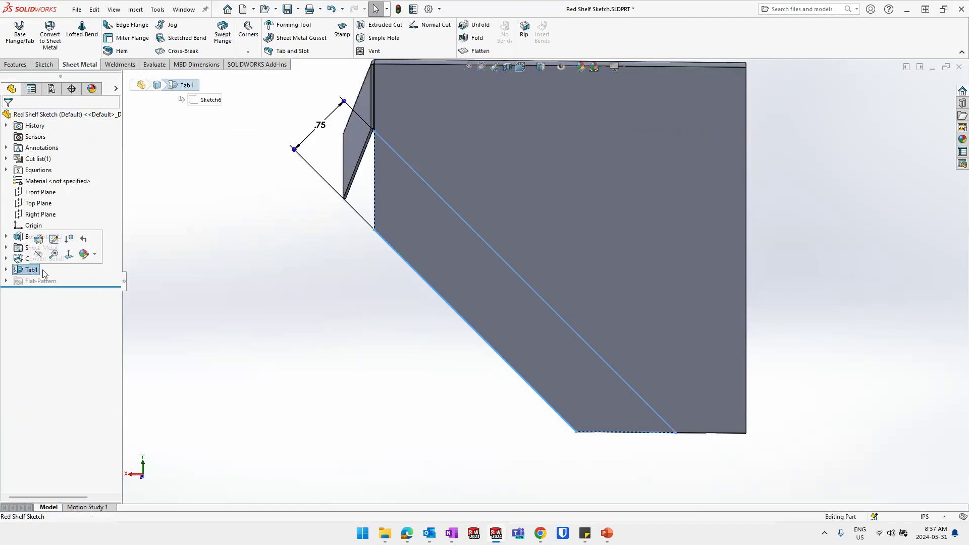
Start a Sketched Bend and choose the side panel's outer face for the bend-line sketch
{"action": "left_click", "coordinate": [229, 293]}
{"action": "middle_click_drag", "start_coordinate": [365, 230], "coordinate": [393, 257]}
{"action": "scroll", "coordinate": [394, 257], "scroll_direction": "up", "scroll_amount": 4}
{"action": "middle_click_drag", "start_coordinate": [558, 307], "coordinate": [695, 313]}
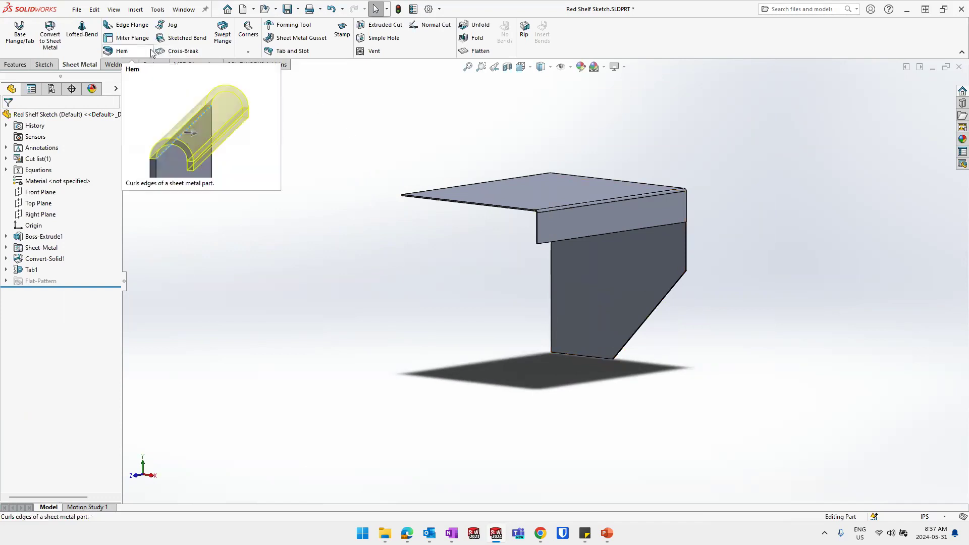
{"action": "left_click", "coordinate": [185, 40]}
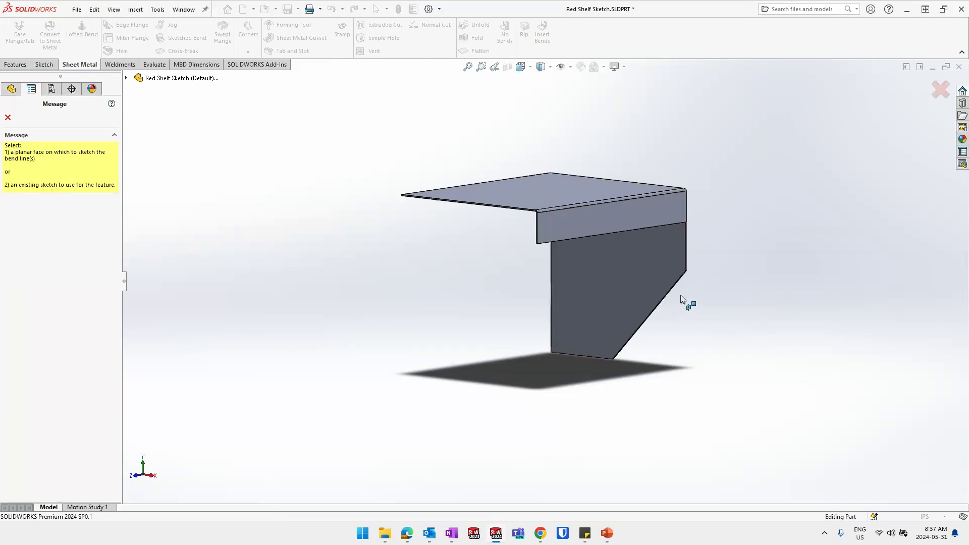
{"action": "middle_click_drag", "start_coordinate": [689, 286], "coordinate": [555, 287]}
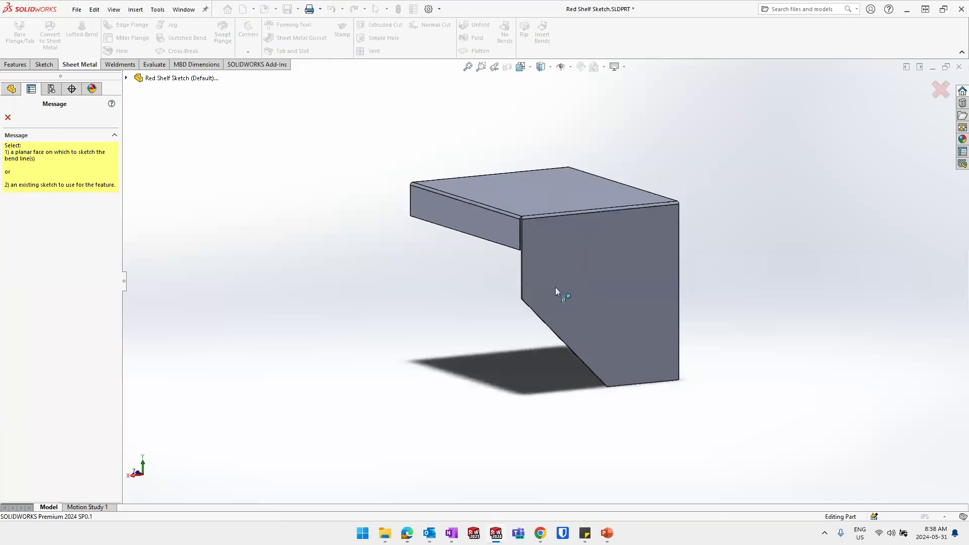
{"action": "left_click", "coordinate": [555, 289]}
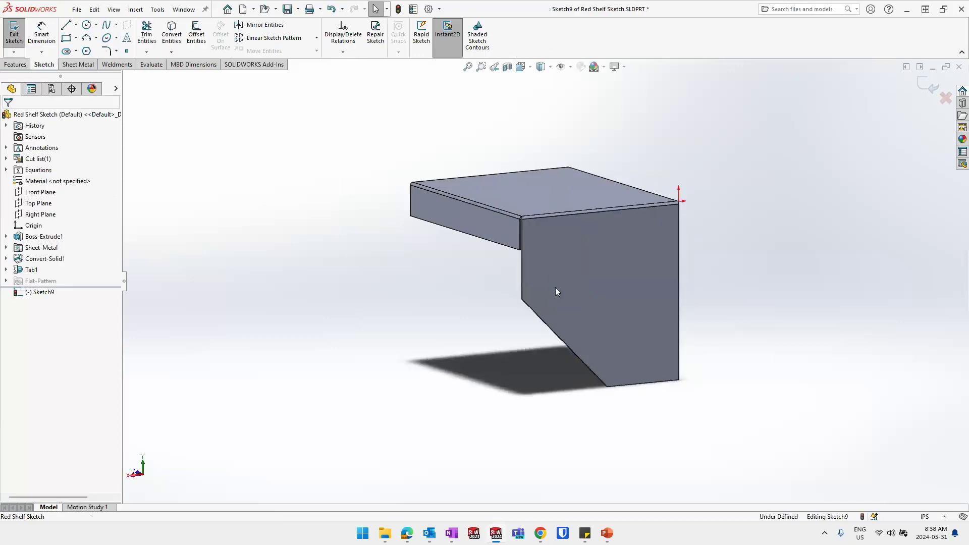
Sketch a sloped bend line about 4.17 in long from the side panel's front vertical edge to its lower edge
{"action": "key", "text": "space"}
{"action": "key", "text": "Escape"}
{"action": "scroll", "coordinate": [630, 343], "scroll_direction": "down", "scroll_amount": 2}
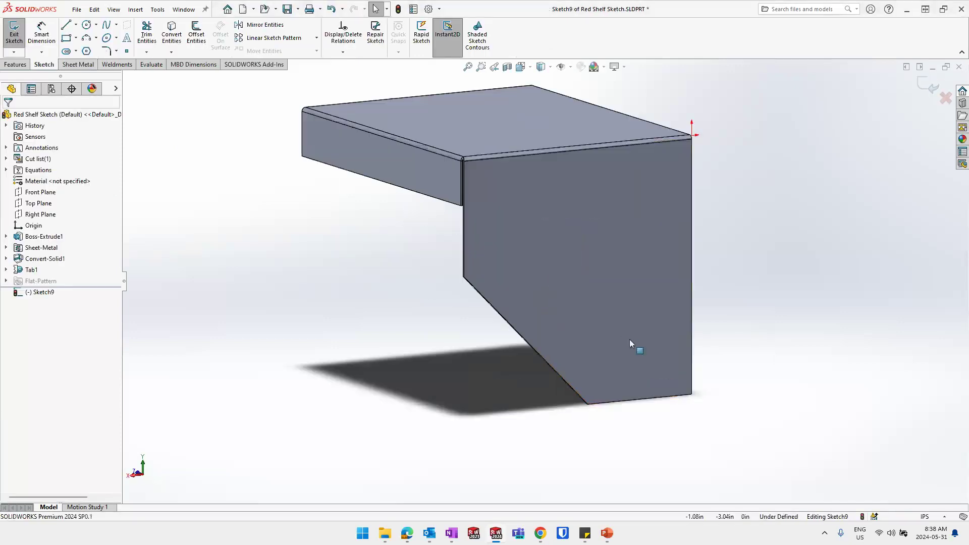
{"action": "key", "text": "s"}
{"action": "left_click", "coordinate": [665, 347]}
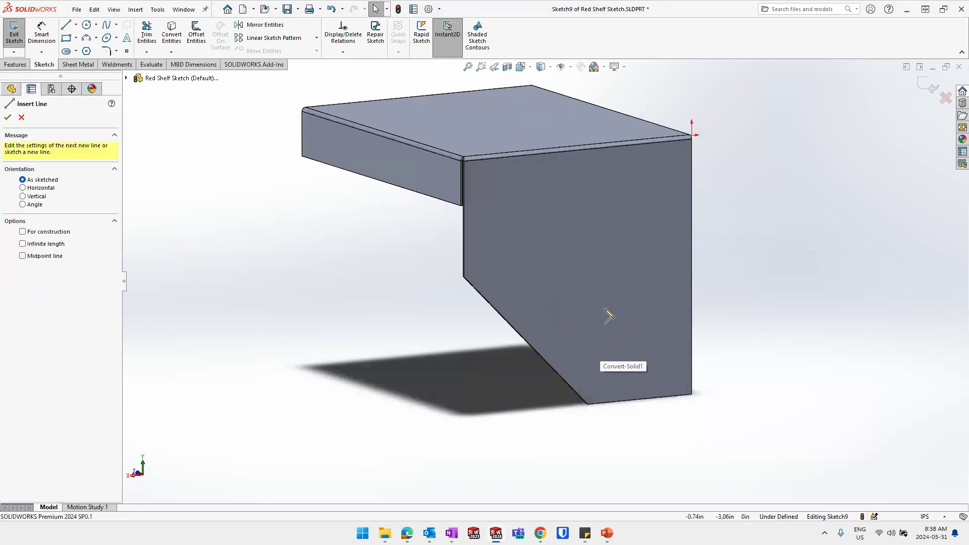
{"action": "left_click", "coordinate": [479, 237]}
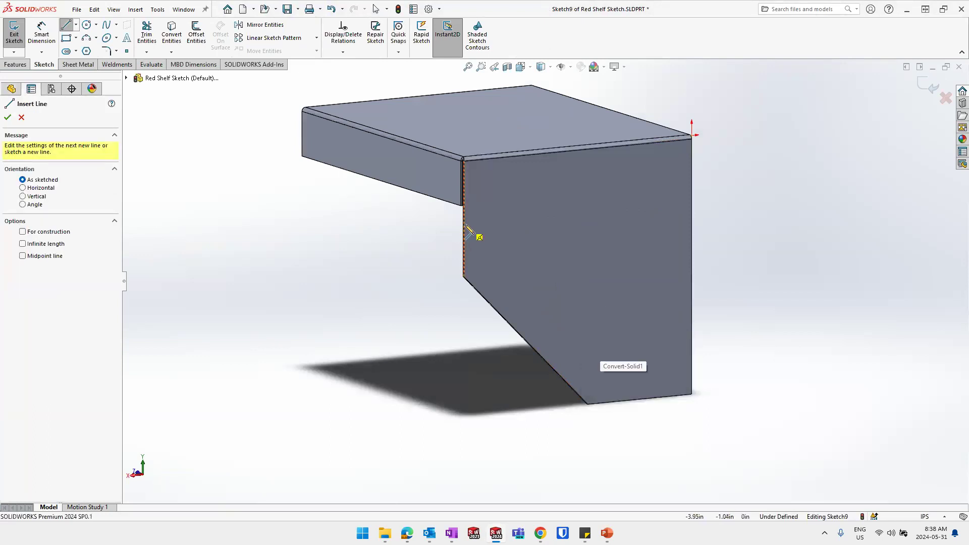
{"action": "left_click", "coordinate": [633, 401]}
{"action": "key", "text": "Escape"}
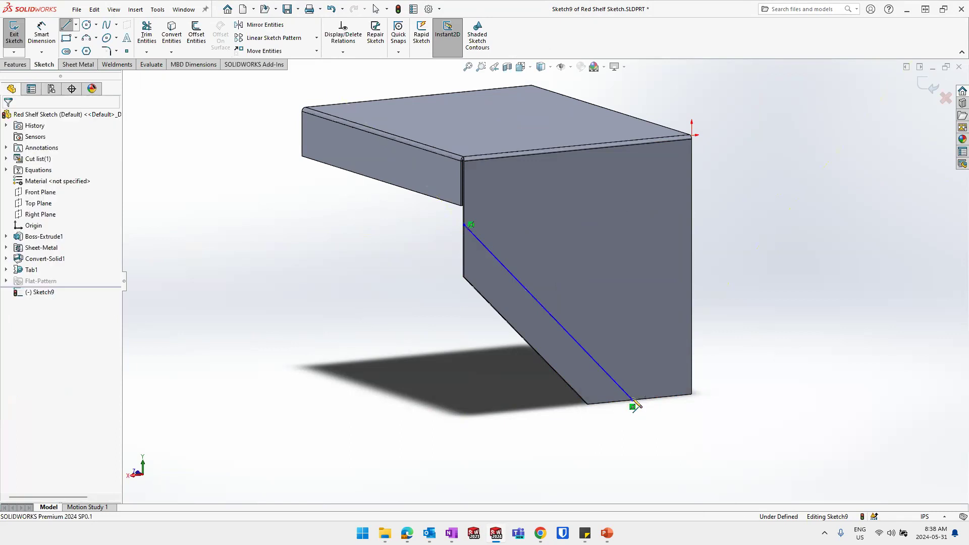
Make the sloped bend line parallel to the side panel's slanted edge
{"action": "left_click", "coordinate": [622, 391]}
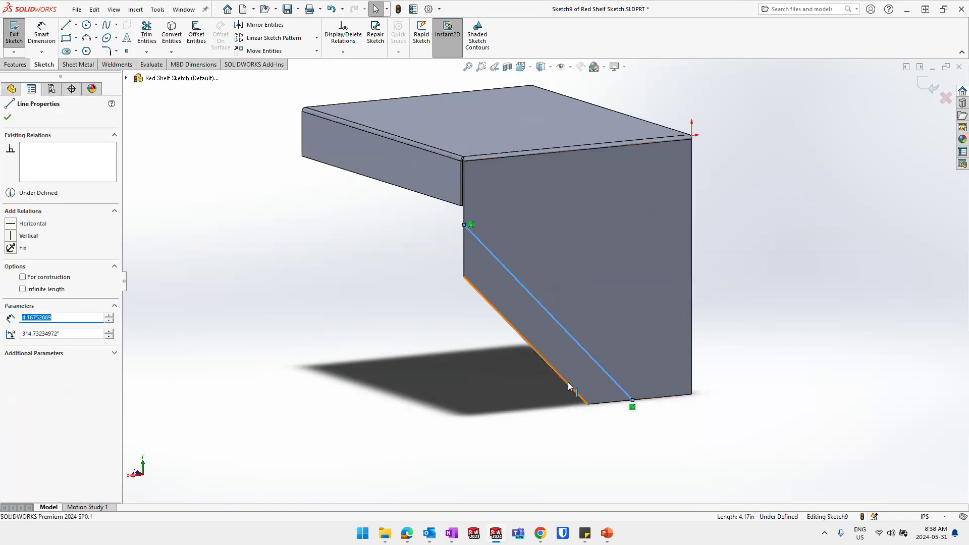
{"action": "left_click", "coordinate": [569, 386], "text": "ctrl"}
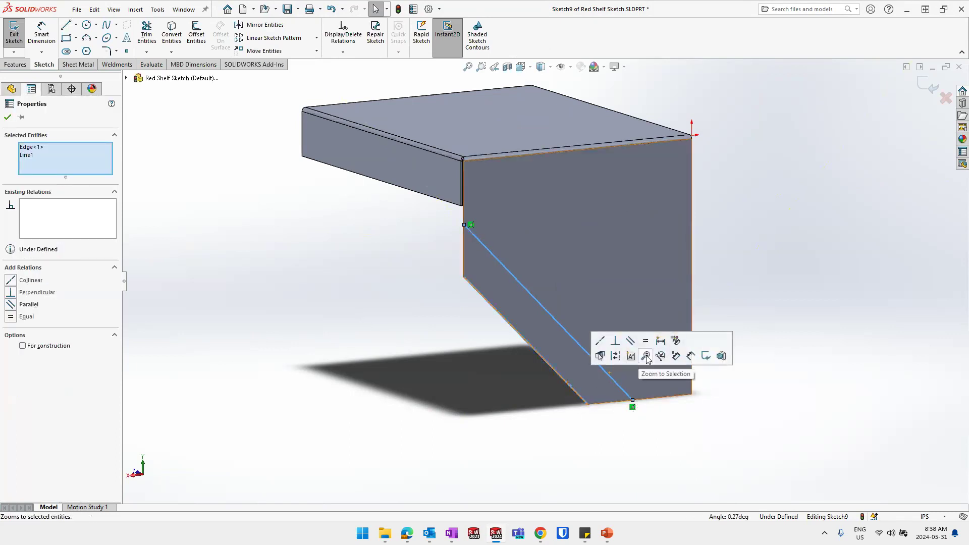
{"action": "left_click", "coordinate": [630, 341]}
{"action": "left_click", "coordinate": [641, 433]}
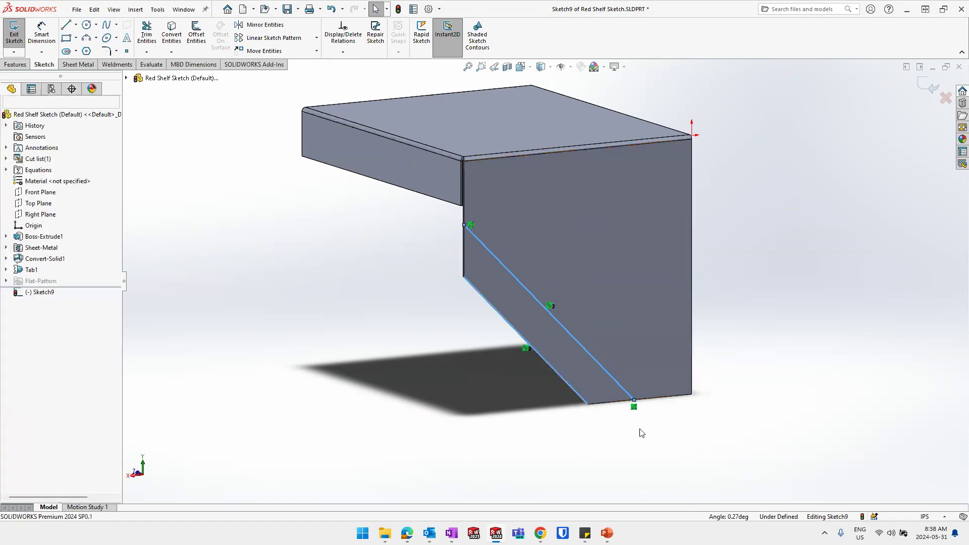
Dimension the distance between the bend line and the slanted edge as 0.75 in
{"action": "key", "text": "s"}
{"action": "left_click", "coordinate": [672, 444]}
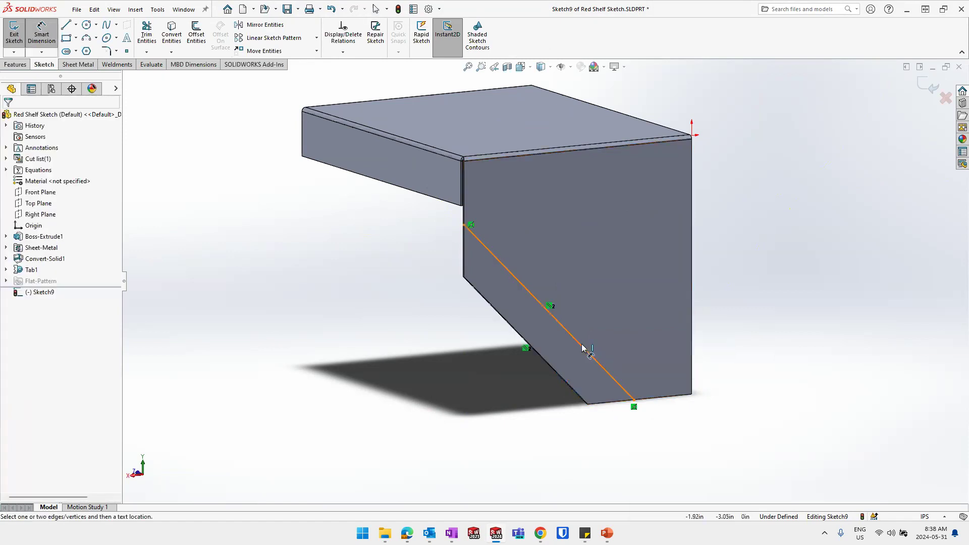
{"action": "left_click", "coordinate": [583, 348]}
{"action": "left_click", "coordinate": [551, 368]}
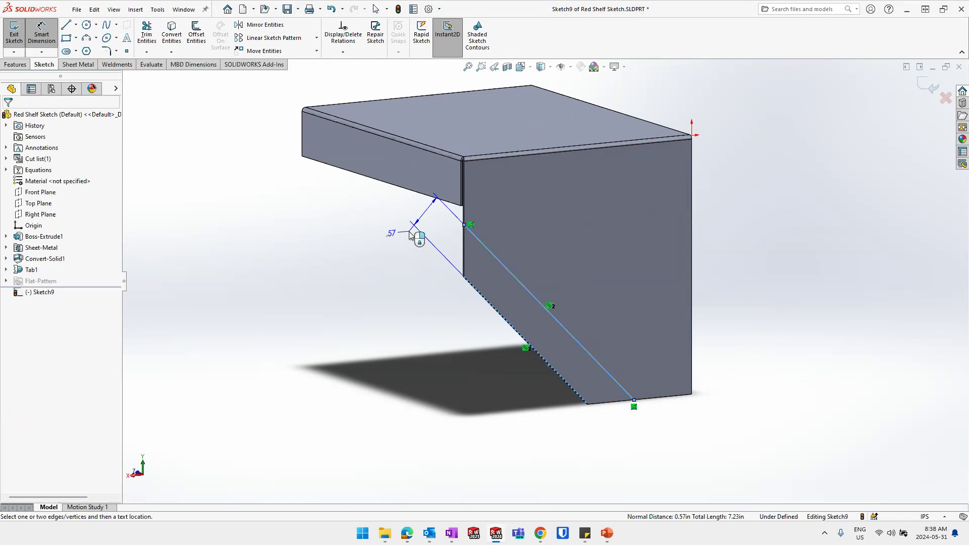
{"action": "left_click", "coordinate": [405, 236]}
{"action": "type", "text": ".75"}
{"action": "key", "text": "Return"}
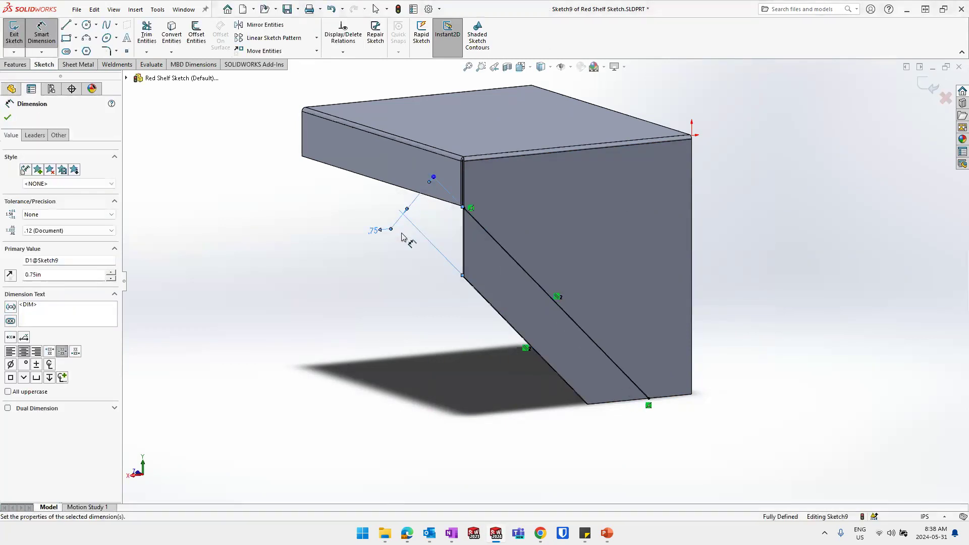
Exit the sketch and bend the tab inward 90 degrees at the default radius, keeping the panel's upper portion fixed
{"action": "left_click", "coordinate": [931, 86]}
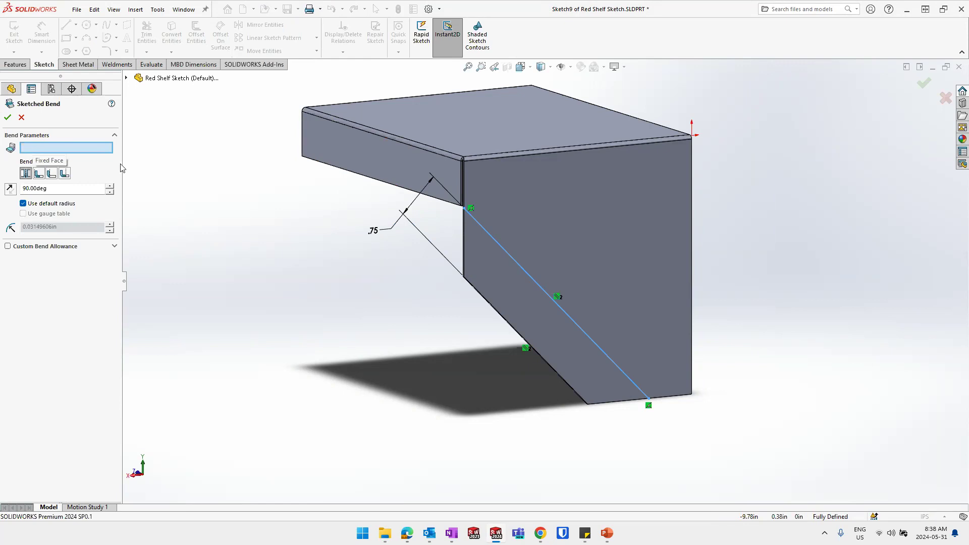
{"action": "left_click", "coordinate": [578, 200]}
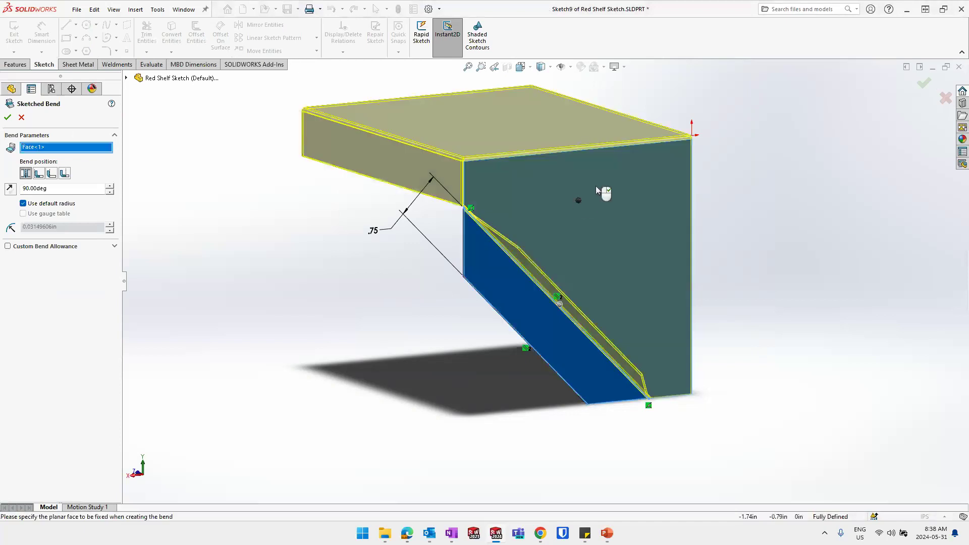
{"action": "mouse_move", "coordinate": [397, 241]}
{"action": "middle_mouse_down"}
{"action": "mouse_move", "coordinate": [395, 234]}
{"action": "mouse_move", "coordinate": [448, 227]}
{"action": "mouse_move", "coordinate": [439, 219]}
{"action": "mouse_move", "coordinate": [385, 225]}
{"action": "mouse_move", "coordinate": [334, 245]}
{"action": "mouse_move", "coordinate": [469, 232]}
{"action": "mouse_move", "coordinate": [380, 244]}
{"action": "mouse_move", "coordinate": [410, 245]}
{"action": "middle_mouse_up"}
{"action": "left_click", "coordinate": [10, 190]}
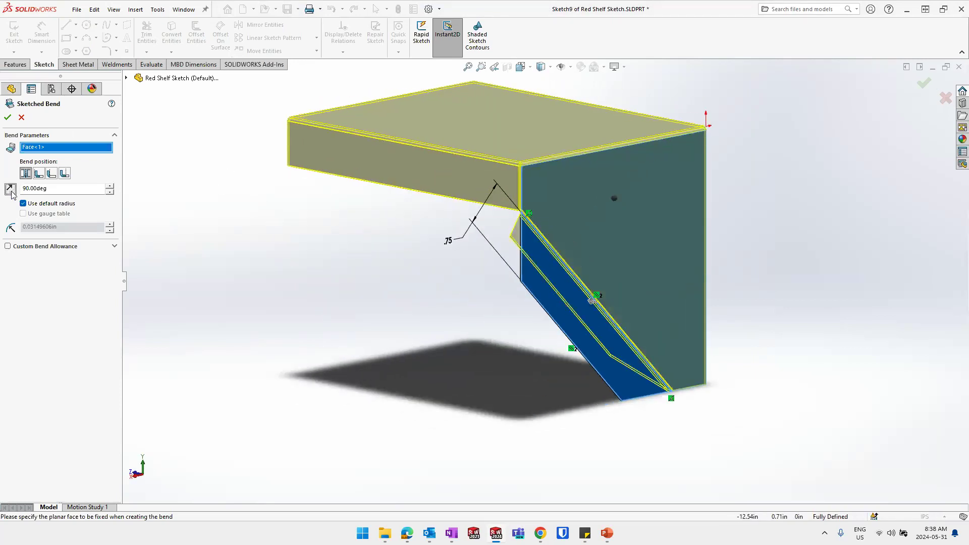
{"action": "middle_click_drag", "start_coordinate": [399, 288], "coordinate": [495, 289]}
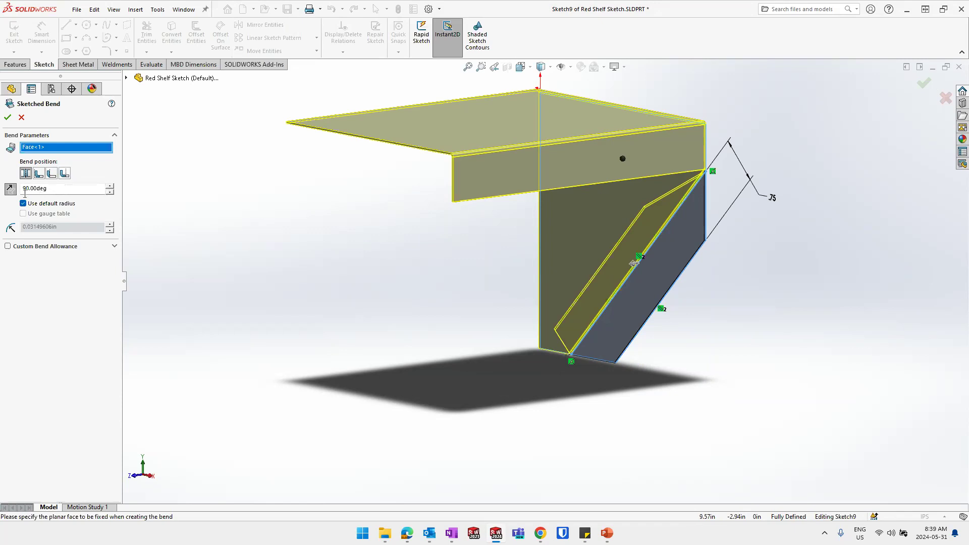
{"action": "left_click_drag", "start_coordinate": [60, 191], "coordinate": [16, 189]}
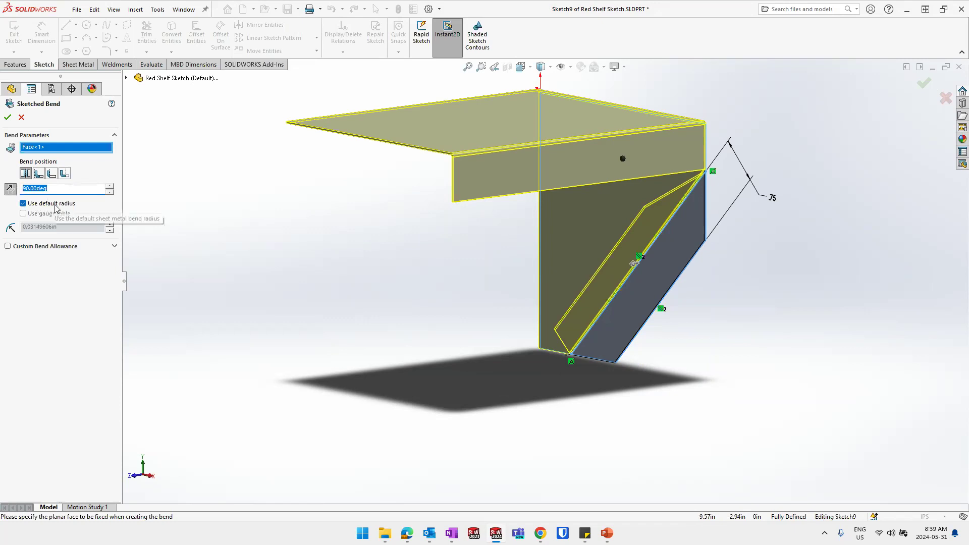
{"action": "key", "text": "BackSpace"}
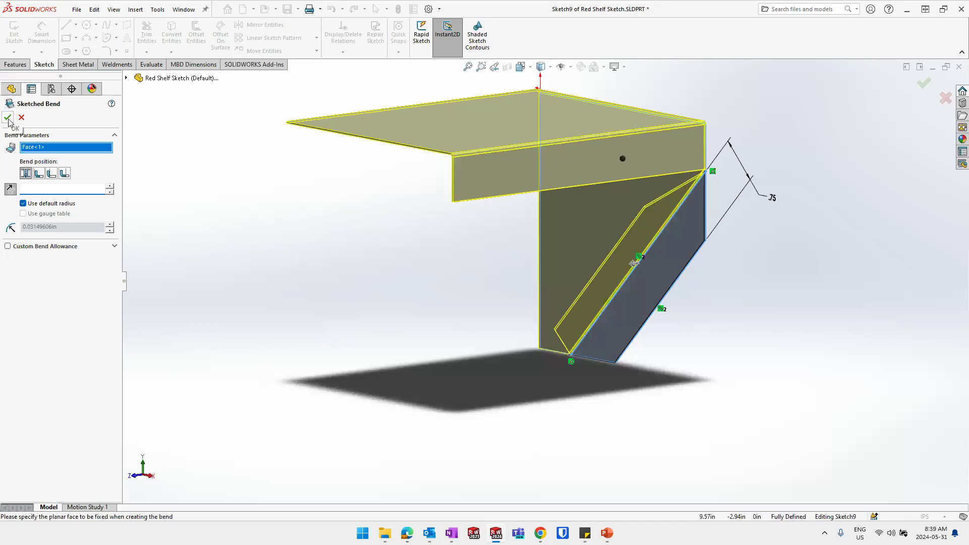
{"action": "left_click", "coordinate": [9, 122]}
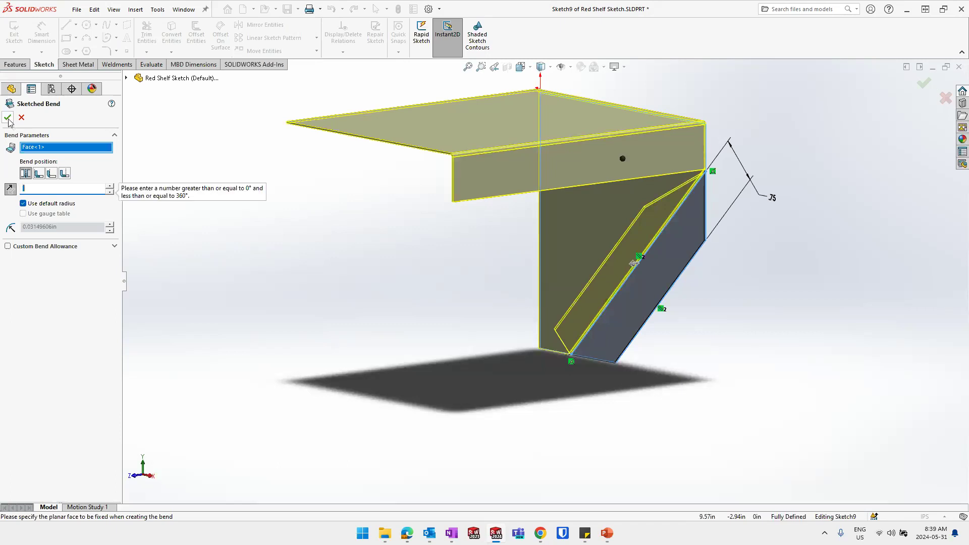
{"action": "type", "text": "90"}
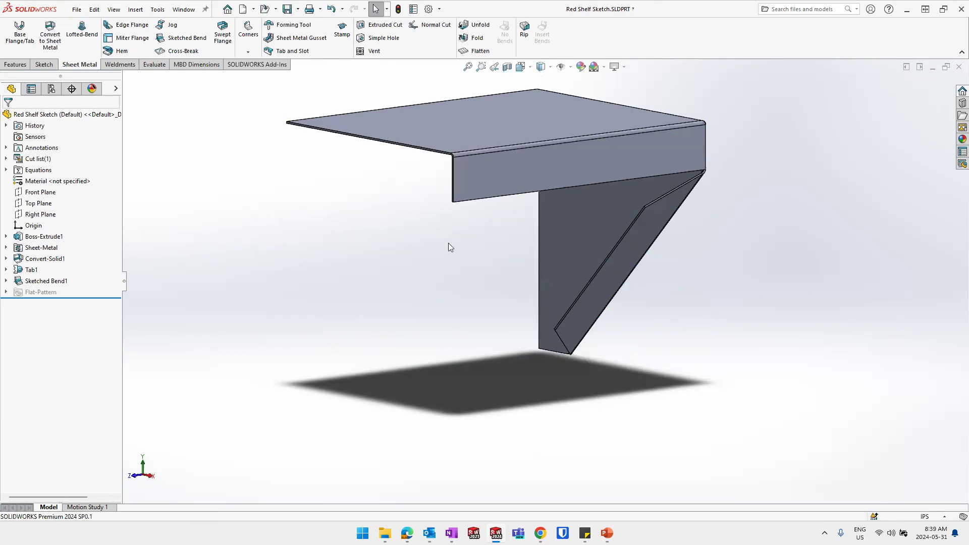
Examine the bent tab from the front of the whole shelf and switch to the PowerPoint slide show
{"action": "middle_click_drag", "start_coordinate": [448, 244], "coordinate": [358, 277]}
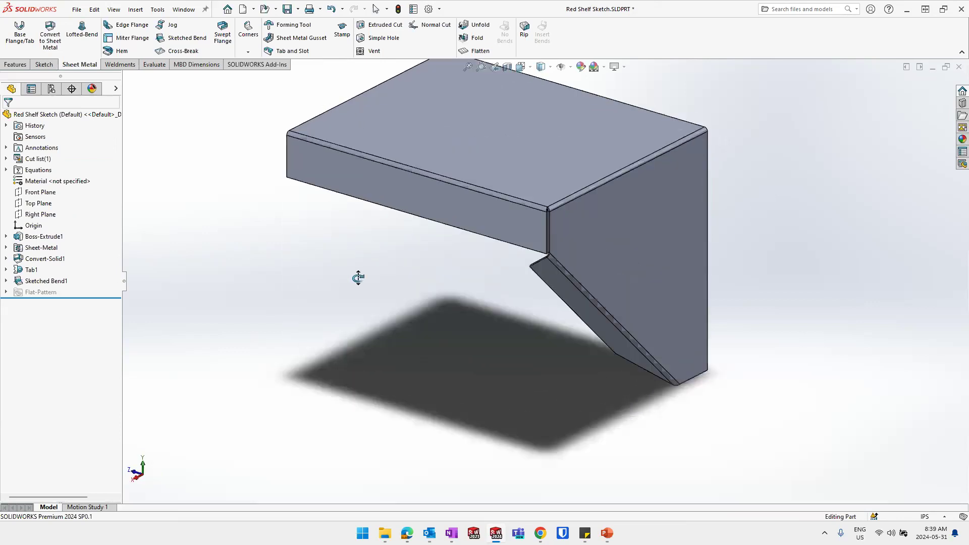
{"action": "key", "text": "f"}
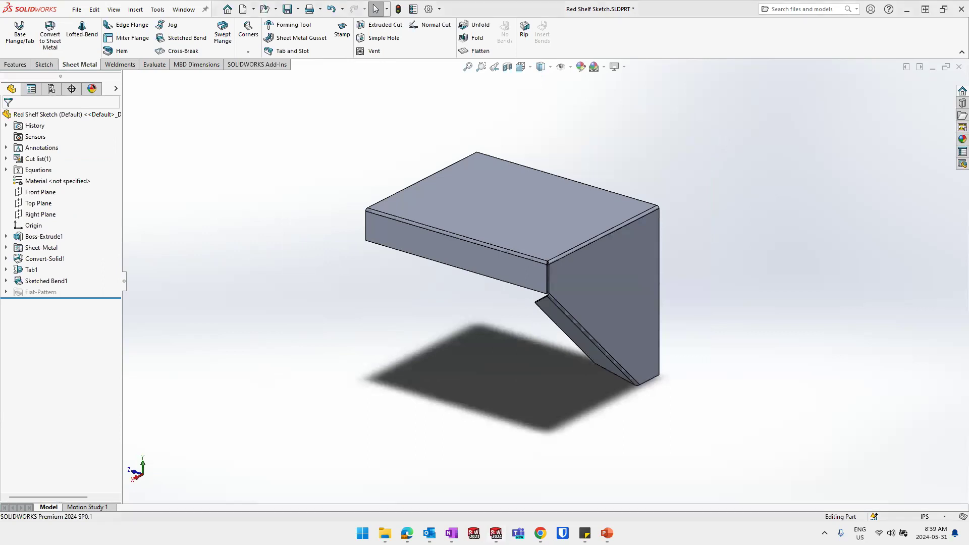
{"action": "key", "text": "alt+Tab"}
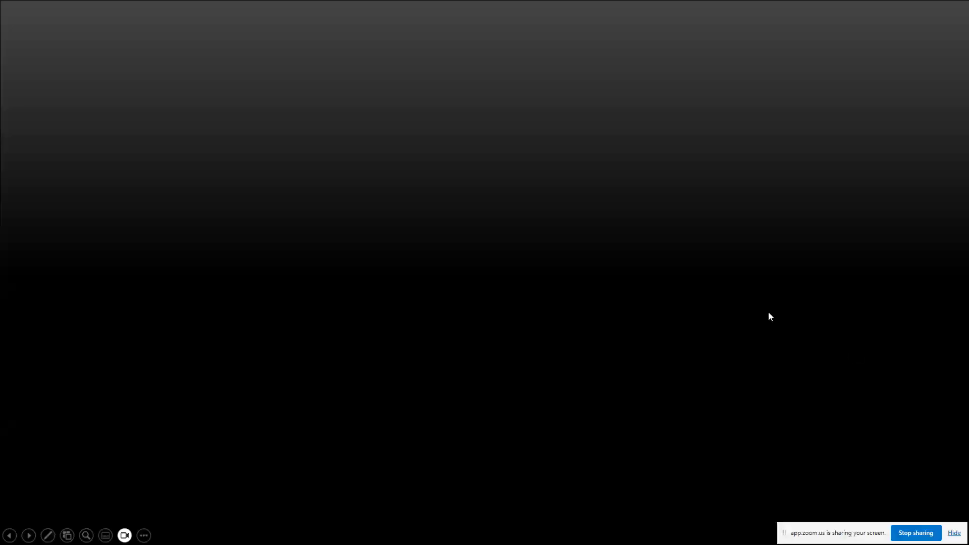
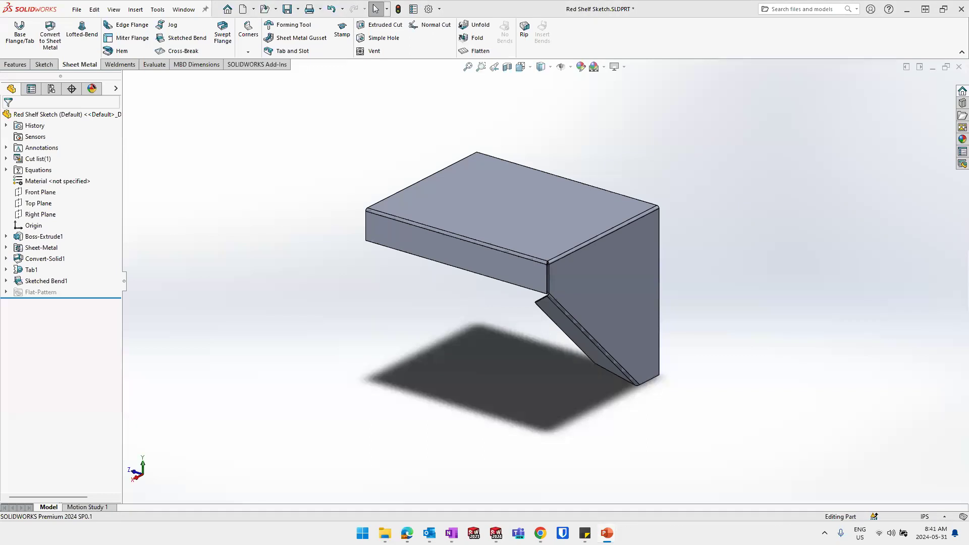
Apply the Plain White scene and turn off the model's shadows
{"action": "middle_click_drag", "start_coordinate": [425, 305], "coordinate": [651, 253]}
{"action": "left_click", "coordinate": [604, 67]}
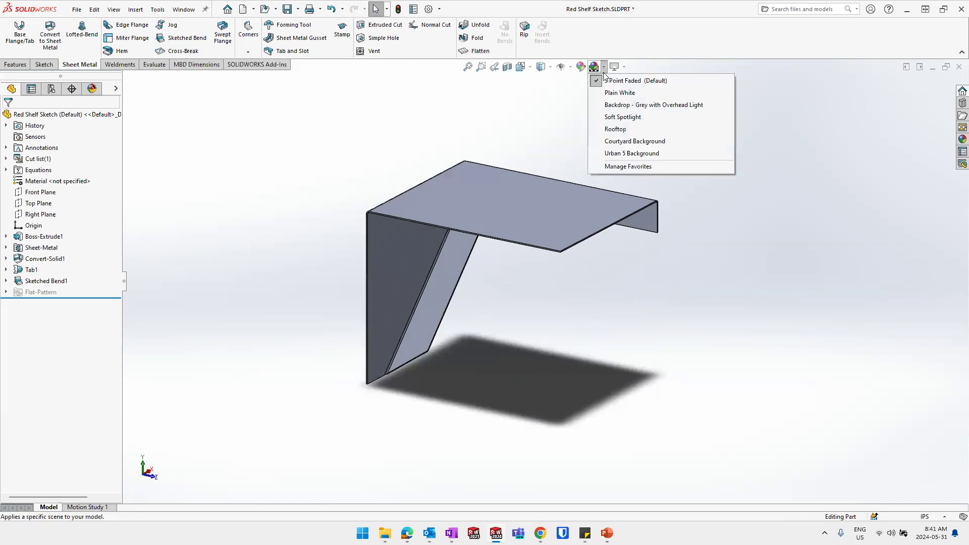
{"action": "left_click", "coordinate": [617, 93]}
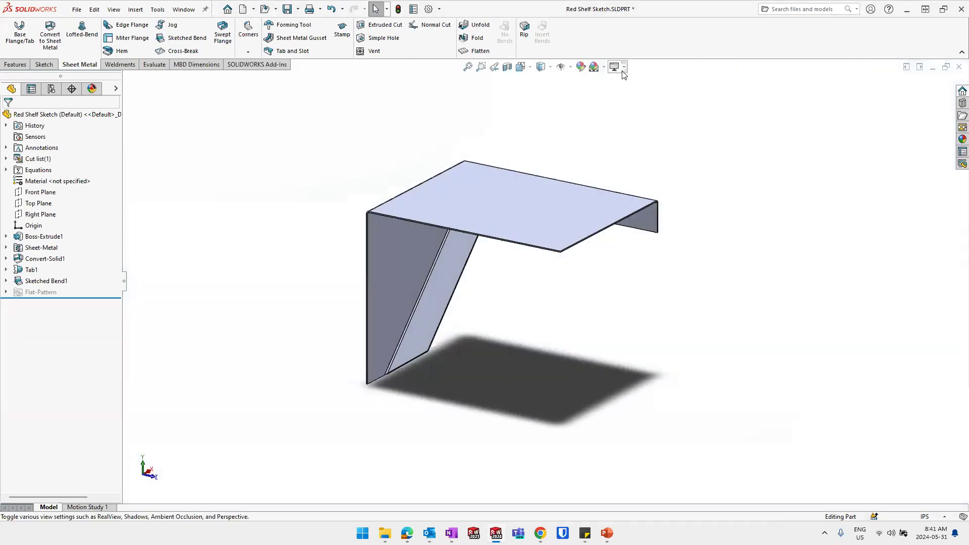
{"action": "left_click", "coordinate": [624, 70]}
{"action": "left_click", "coordinate": [631, 94]}
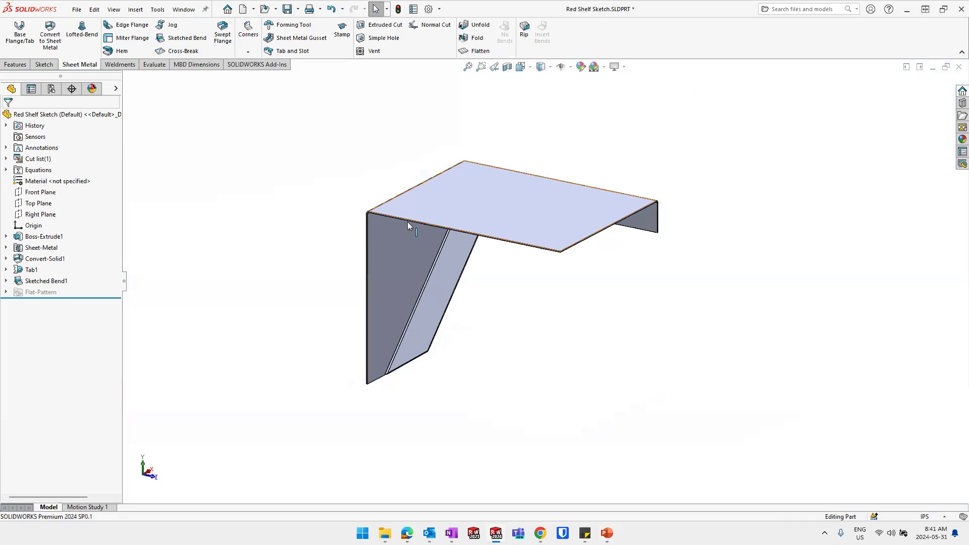
Start an edge flange on the shelf top's rear edge and reverse its direction to point downward
{"action": "scroll", "coordinate": [407, 228], "scroll_direction": "down", "scroll_amount": 2}
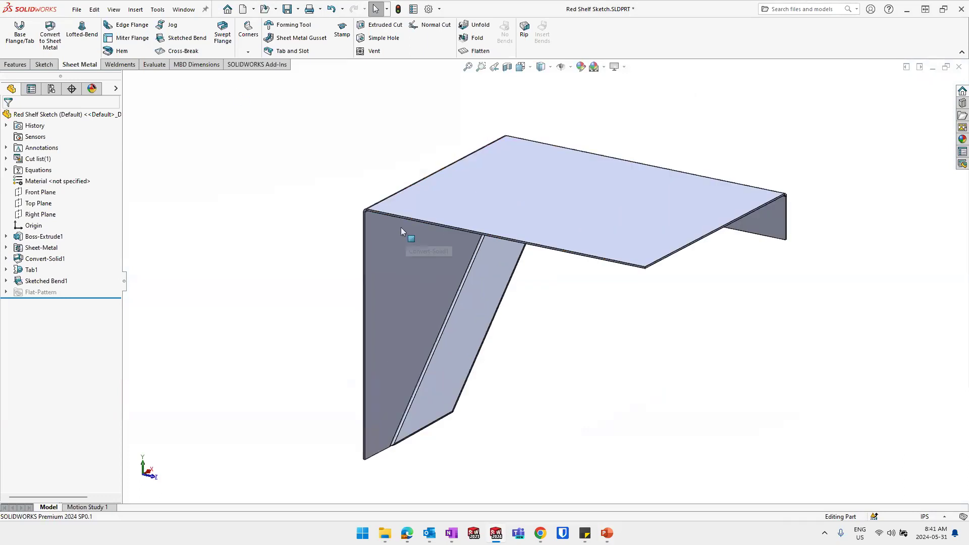
{"action": "left_click", "coordinate": [129, 24]}
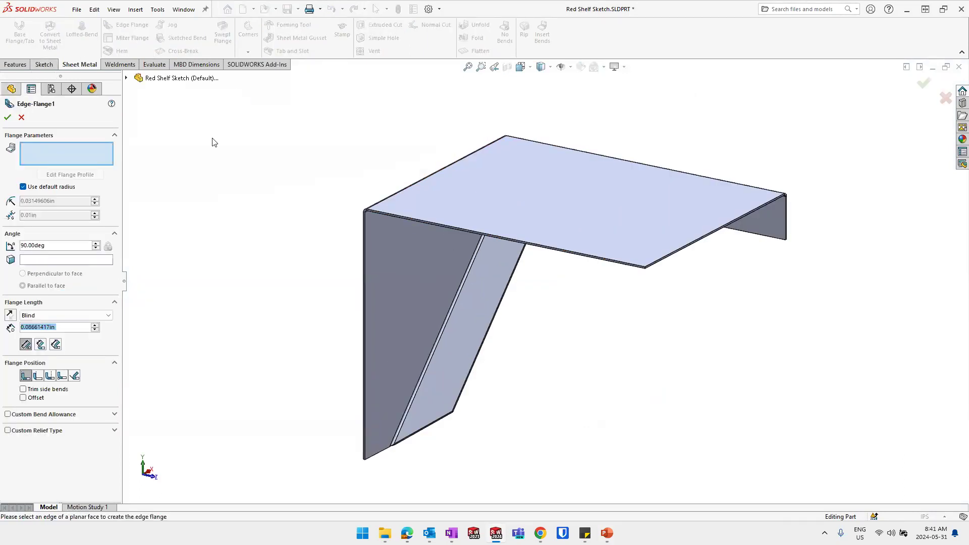
{"action": "left_click", "coordinate": [458, 229]}
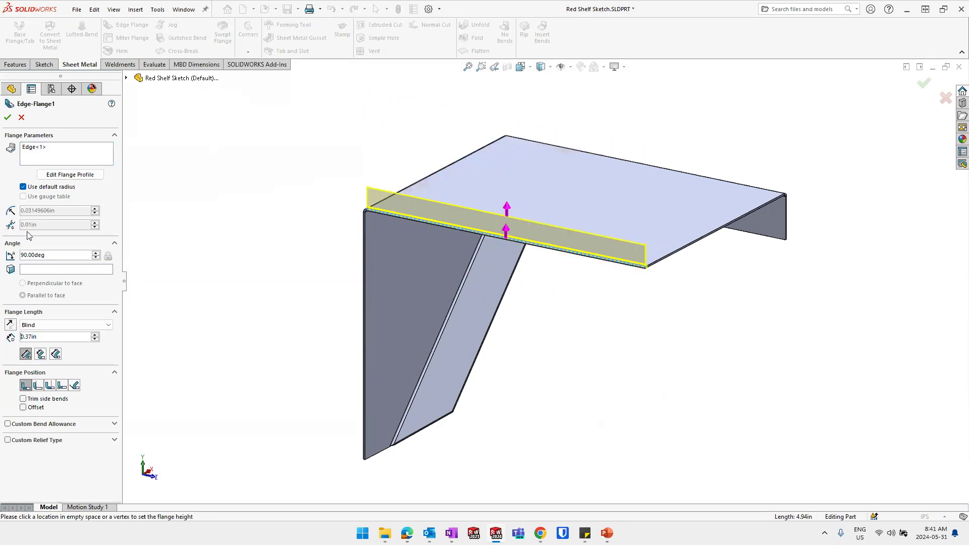
{"action": "left_click", "coordinate": [55, 337]}
{"action": "left_click_drag", "start_coordinate": [34, 337], "coordinate": [11, 337]}
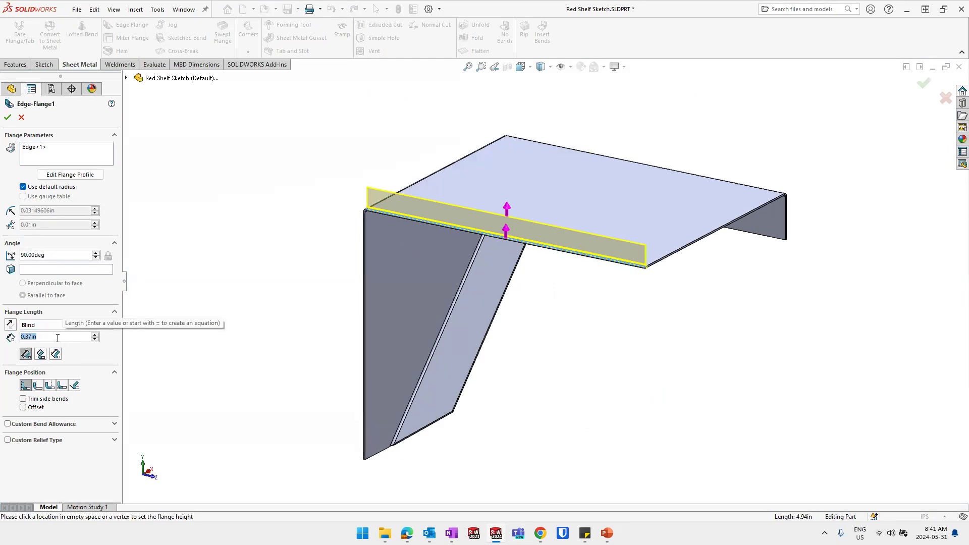
{"action": "left_click", "coordinate": [10, 324]}
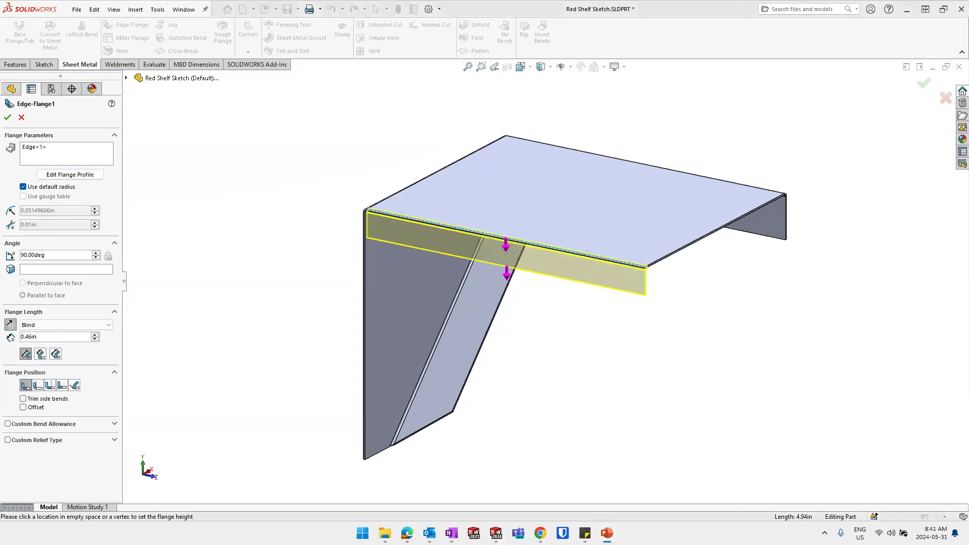
Set the flange length to 0.75 in and add the side panel's vertical rear edge to the same flange
{"action": "left_click", "coordinate": [51, 338]}
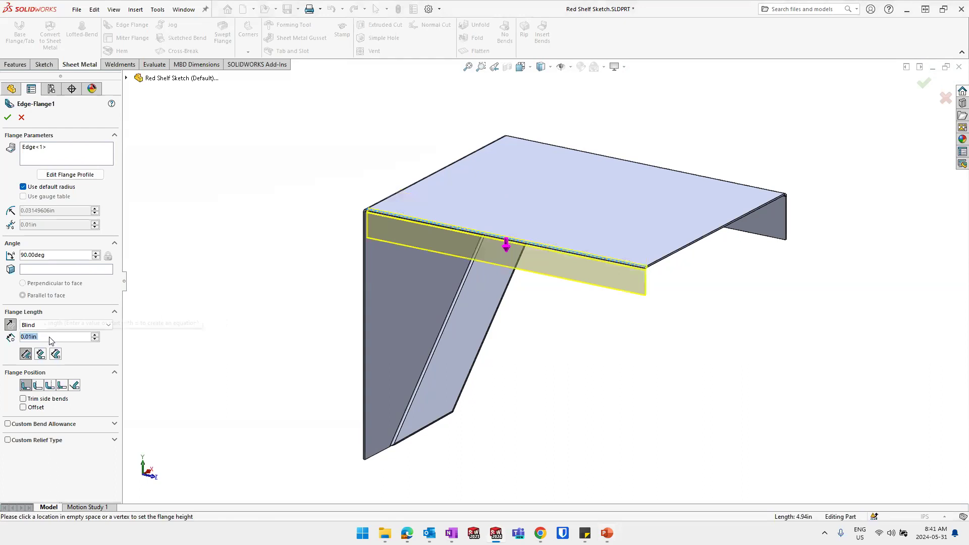
{"action": "type", "text": ".75"}
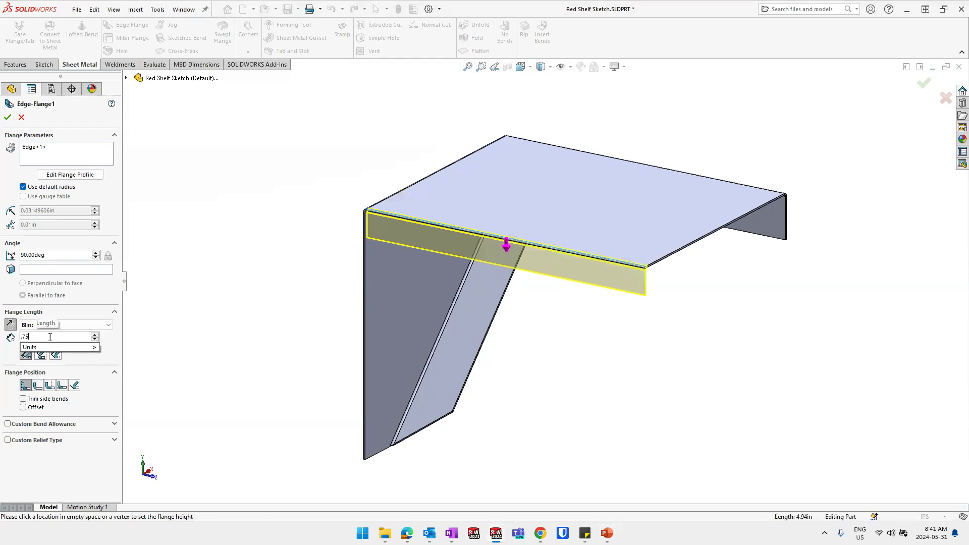
{"action": "key", "text": "Return"}
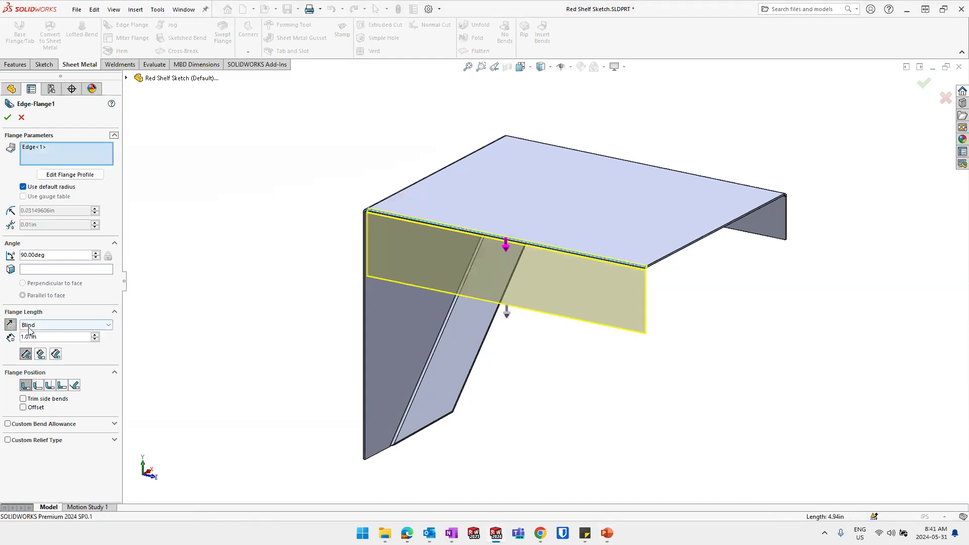
{"action": "double_click", "coordinate": [48, 337]}
{"action": "type", "text": ".75"}
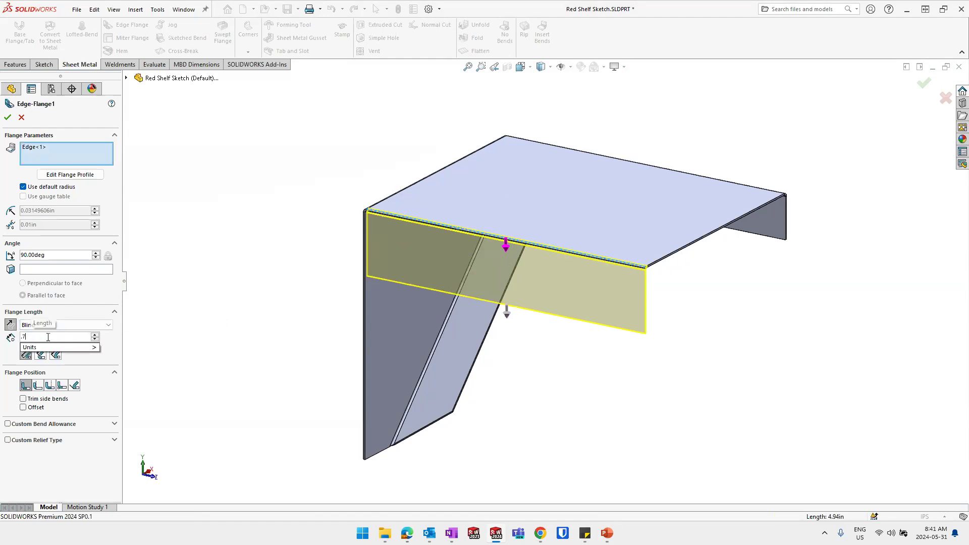
{"action": "left_click", "coordinate": [181, 361]}
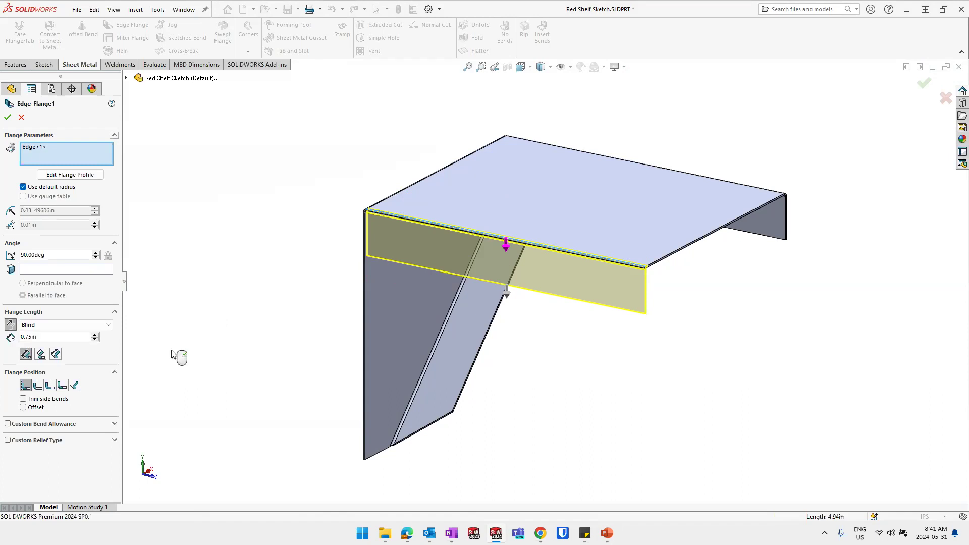
{"action": "left_click", "coordinate": [35, 148]}
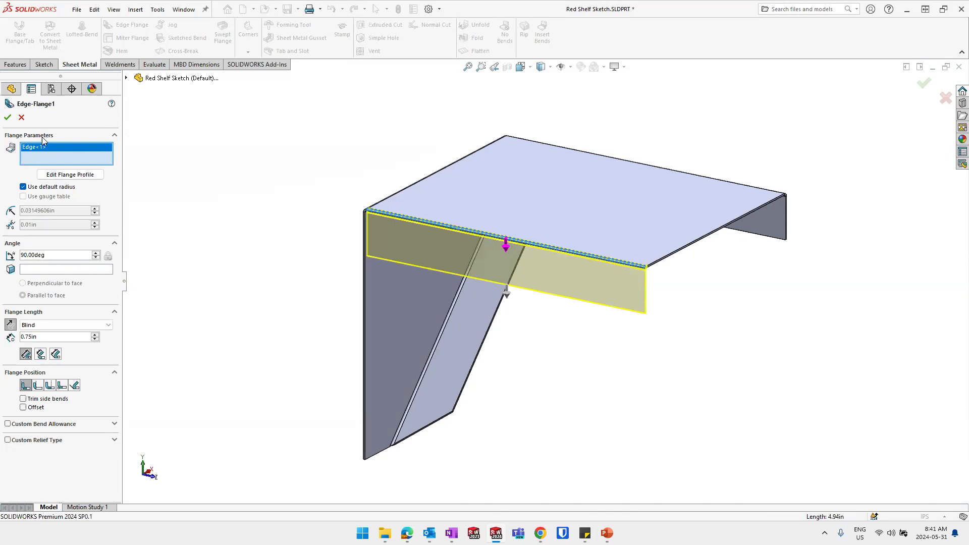
{"action": "left_click", "coordinate": [364, 323]}
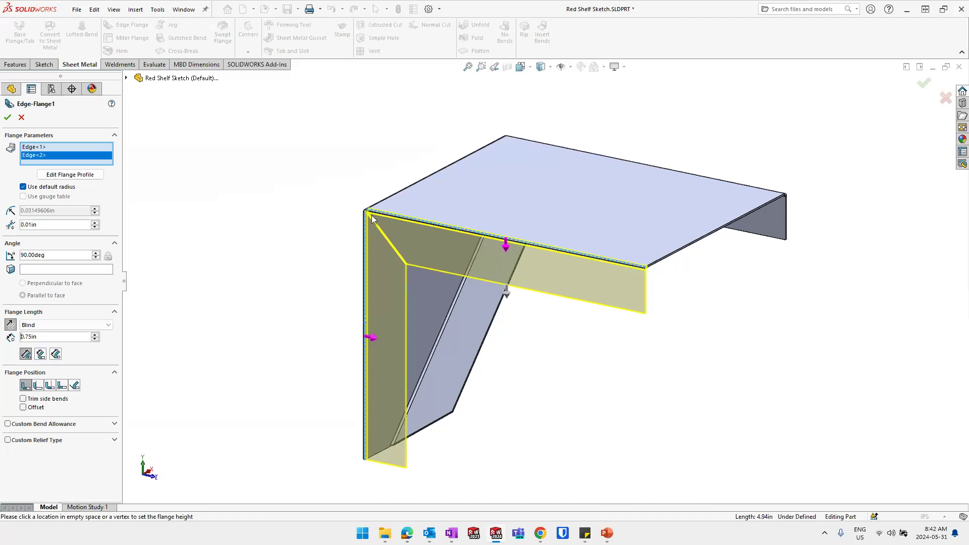
Try a gap distance of 0.2 in at the mitred flange corner and restore it to 0.01 in
{"action": "left_click", "coordinate": [48, 226]}
{"action": "key", "text": "ctrl+a"}
{"action": "scroll", "coordinate": [399, 241], "scroll_direction": "down", "scroll_amount": 8}
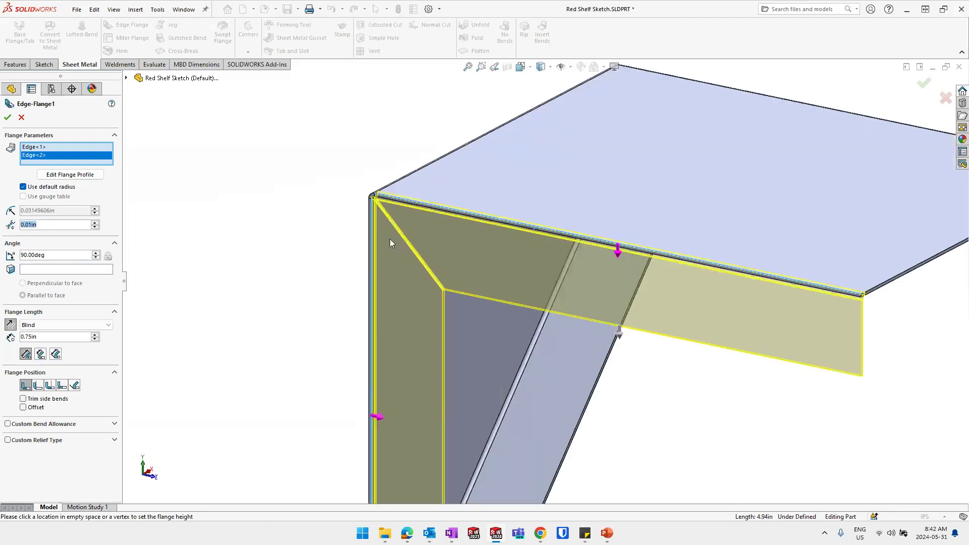
{"action": "middle_click_drag", "start_coordinate": [266, 207], "coordinate": [296, 190]}
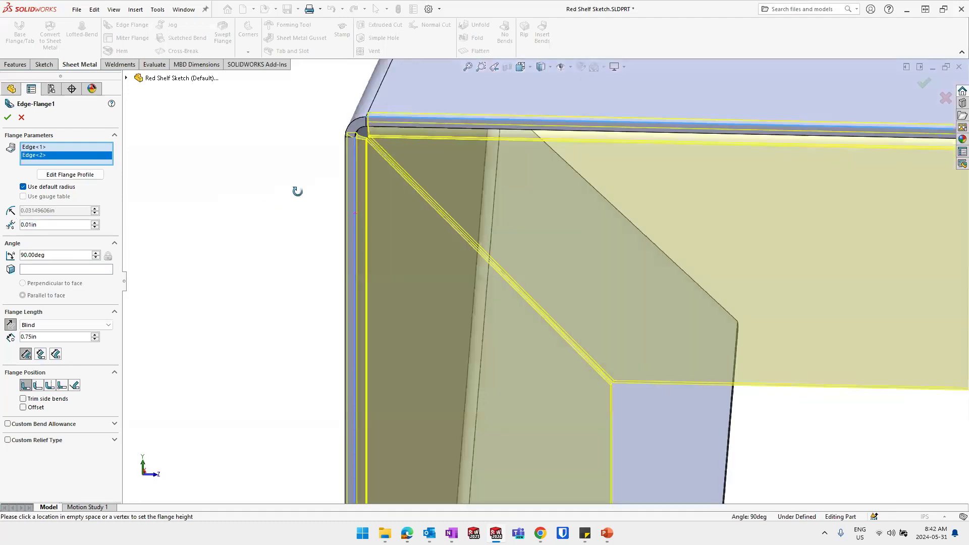
{"action": "left_click", "coordinate": [47, 224]}
{"action": "key", "text": "ctrl+a"}
{"action": "type", "text": "0.2"}
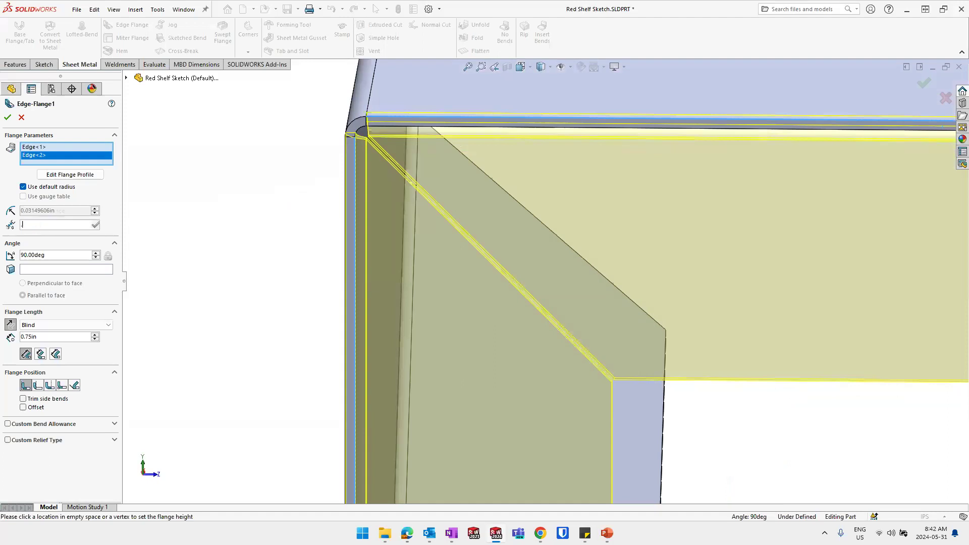
{"action": "key", "text": "Return"}
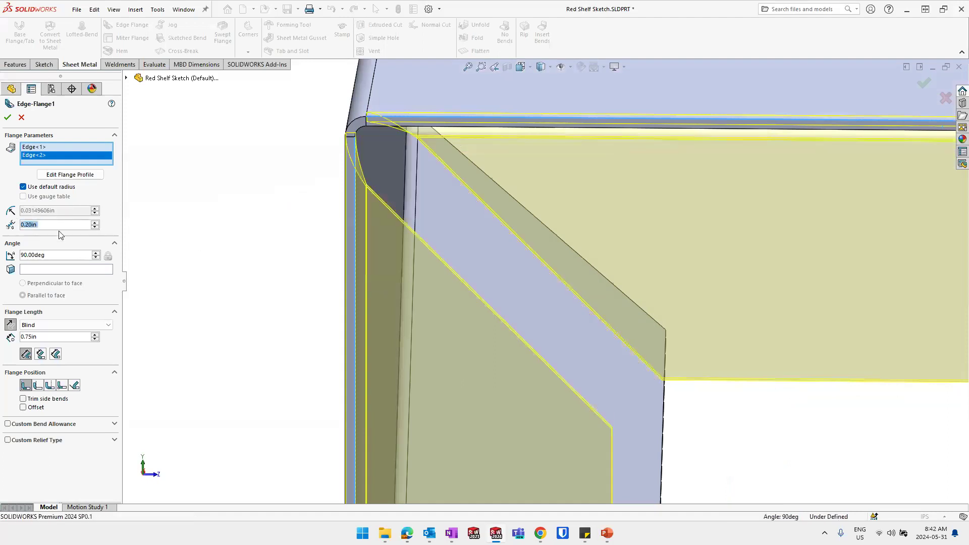
{"action": "type", "text": ".01"}
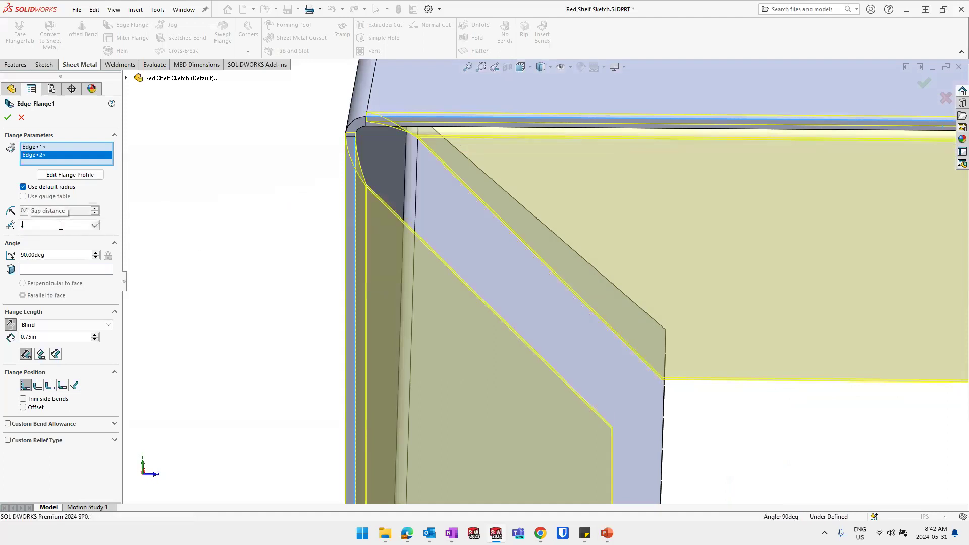
{"action": "key", "text": "Return"}
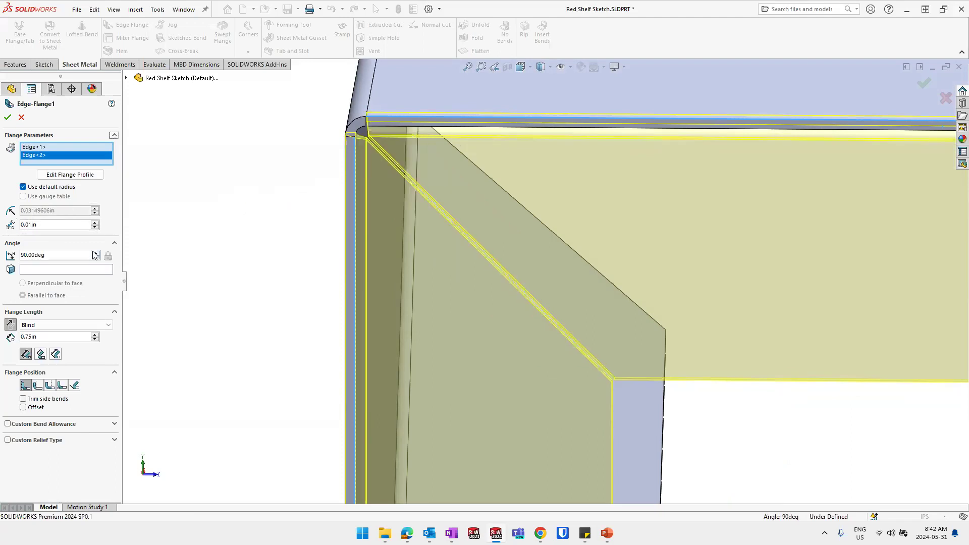
{"action": "left_click", "coordinate": [51, 254]}
{"action": "left_click", "coordinate": [63, 327]}
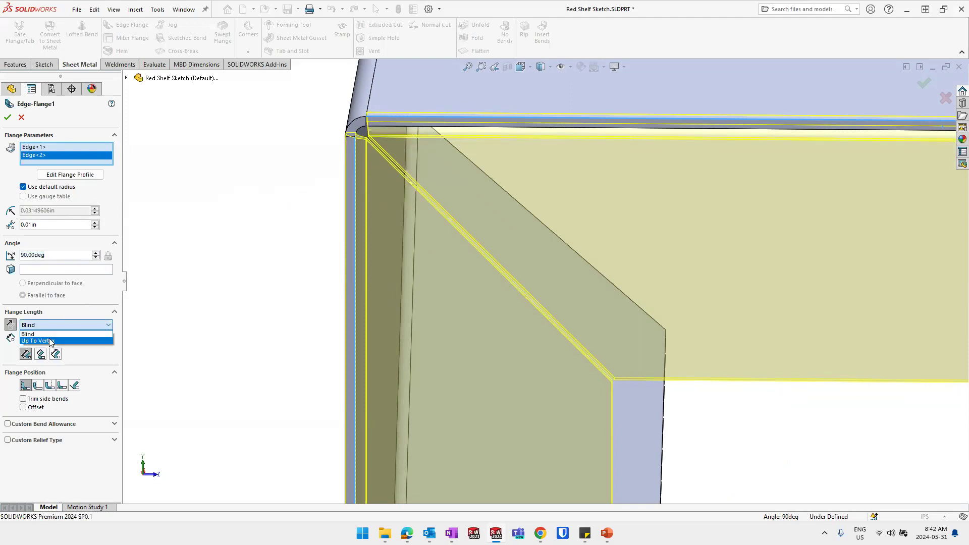
{"action": "left_click", "coordinate": [87, 301]}
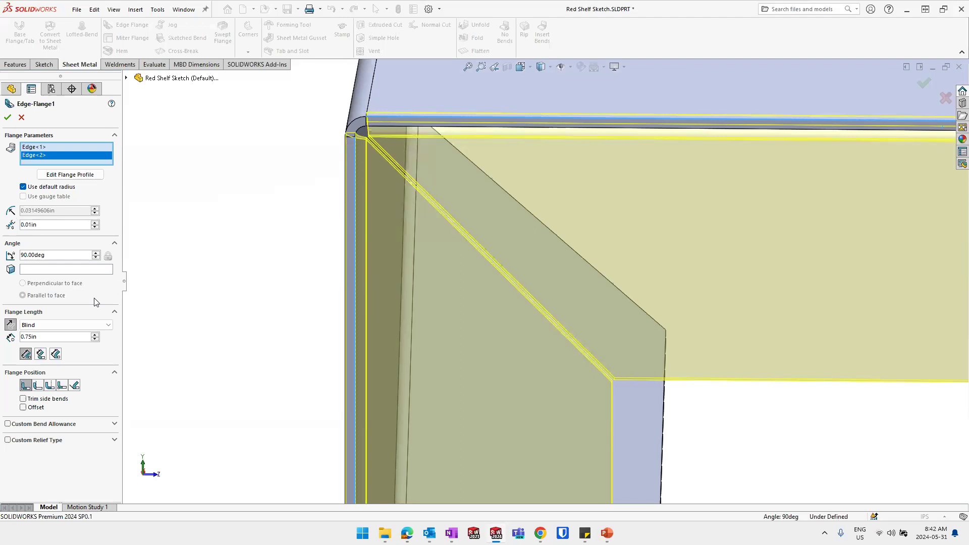
{"action": "left_click", "coordinate": [34, 337]}
Try the Bend Outside flange position and return it to Material Inside
{"action": "scroll", "coordinate": [269, 325], "scroll_direction": "up", "scroll_amount": 7}
{"action": "middle_click_drag", "start_coordinate": [464, 294], "coordinate": [510, 312]}
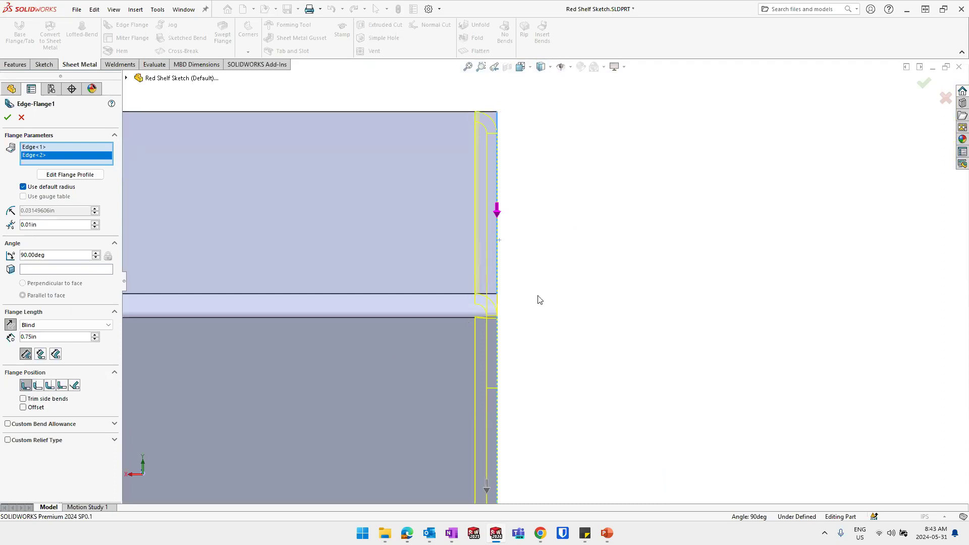
{"action": "scroll", "coordinate": [507, 300], "scroll_direction": "down", "scroll_amount": 3}
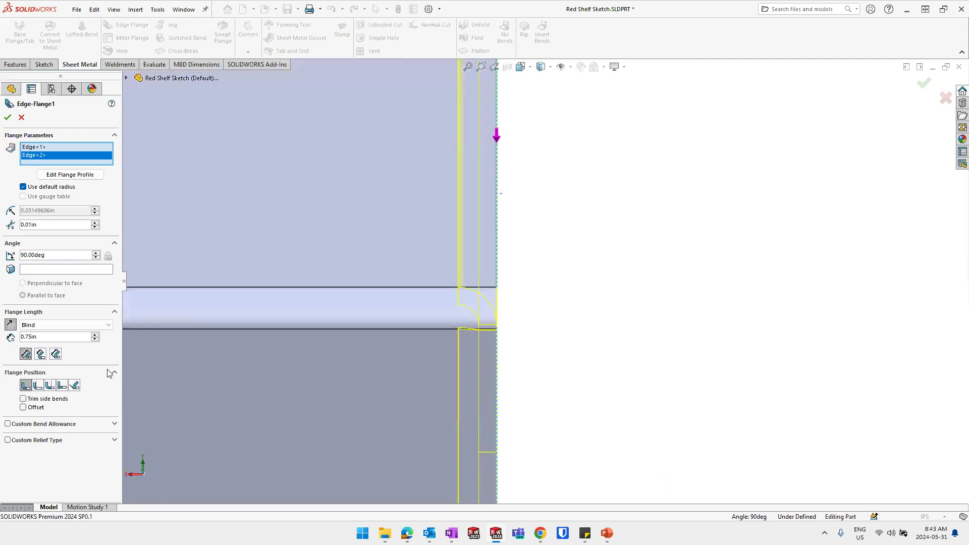
{"action": "left_click", "coordinate": [50, 386]}
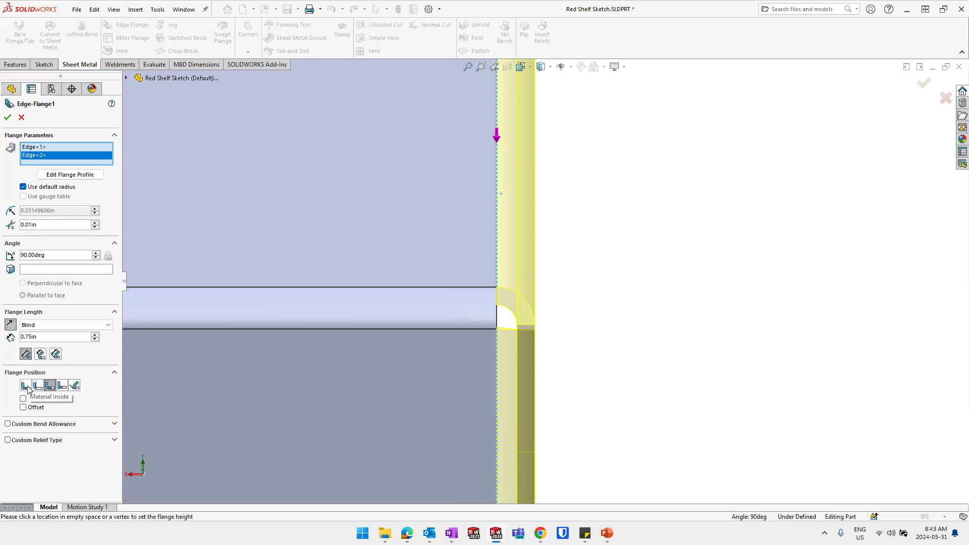
{"action": "left_click", "coordinate": [26, 387]}
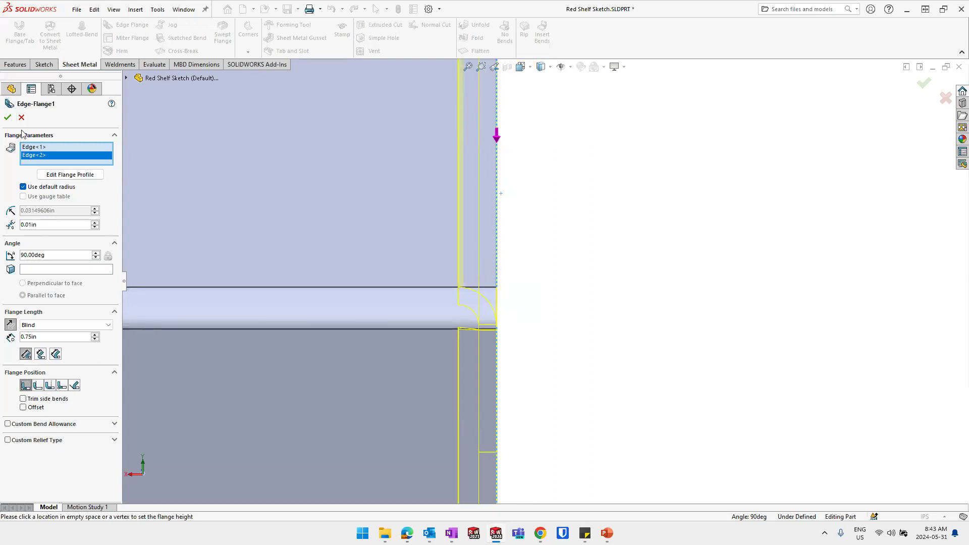
Accept the 0.75 in edge flange along the rear edges of the shelf top and side panel
{"action": "scroll", "coordinate": [532, 279], "scroll_direction": "up", "scroll_amount": 3}
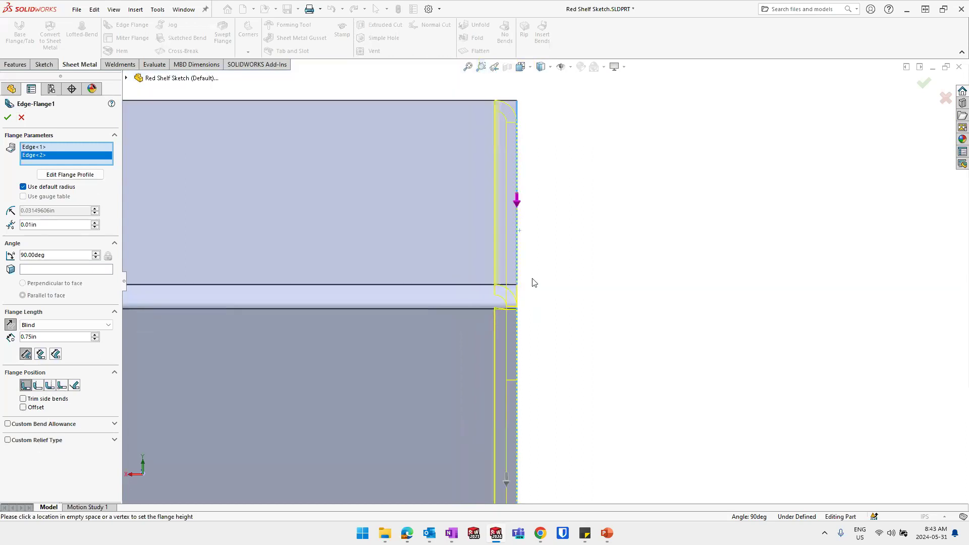
{"action": "middle_click_drag", "start_coordinate": [516, 289], "coordinate": [518, 315]}
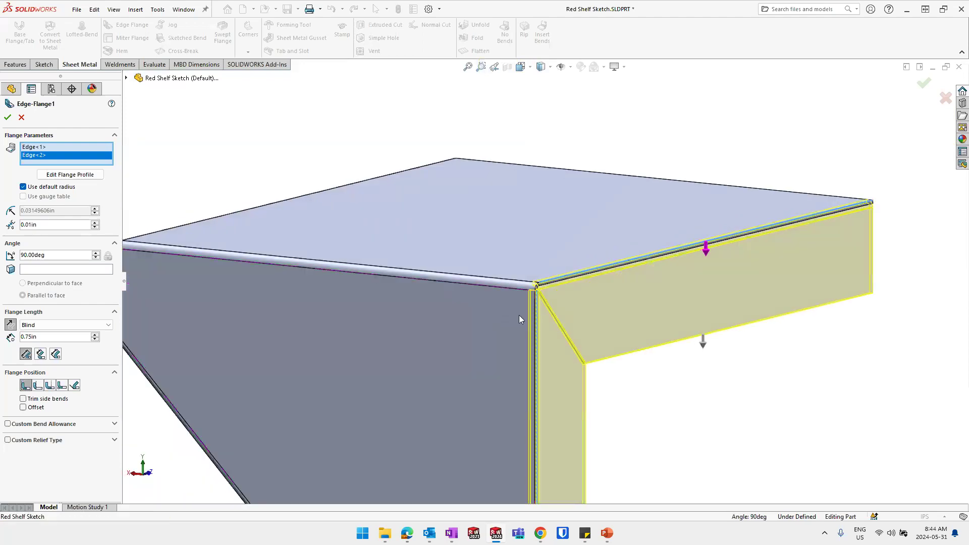
{"action": "scroll", "coordinate": [522, 305], "scroll_direction": "up", "scroll_amount": 3}
{"action": "scroll", "coordinate": [528, 359], "scroll_direction": "down", "scroll_amount": 3}
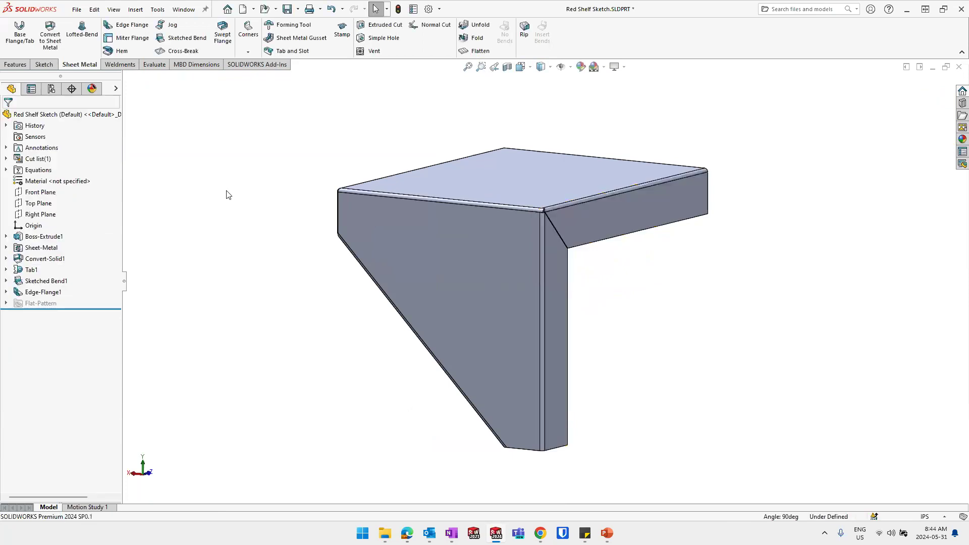
Break the outer lower corner of the side panel's vertical rear flange with a 0.25 in chamfer
{"action": "middle_click_drag", "start_coordinate": [625, 305], "coordinate": [403, 279]}
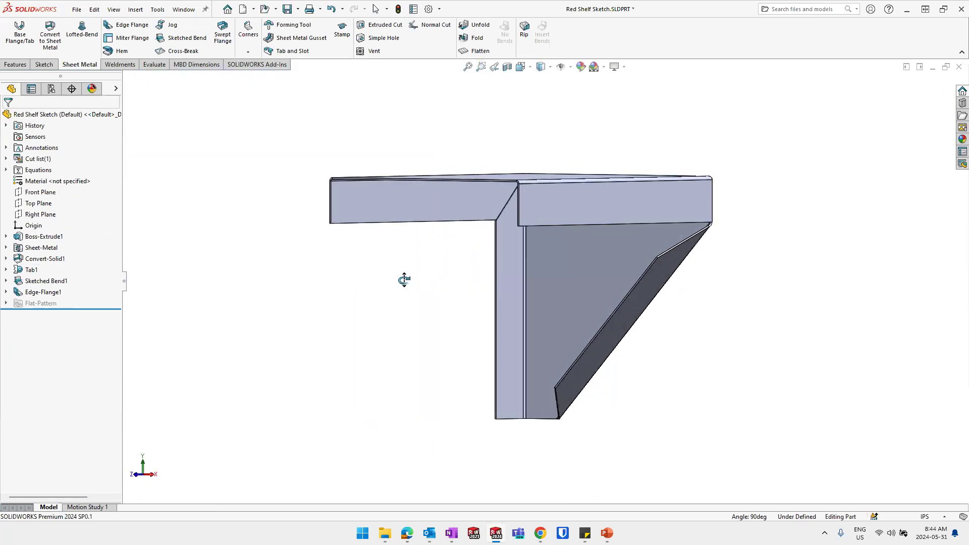
{"action": "left_click", "coordinate": [248, 56]}
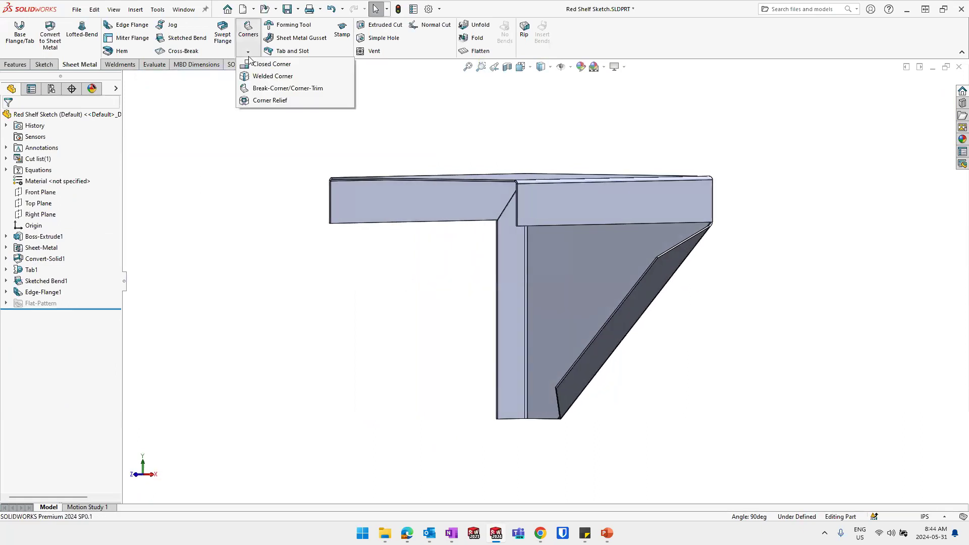
{"action": "left_click", "coordinate": [267, 89]}
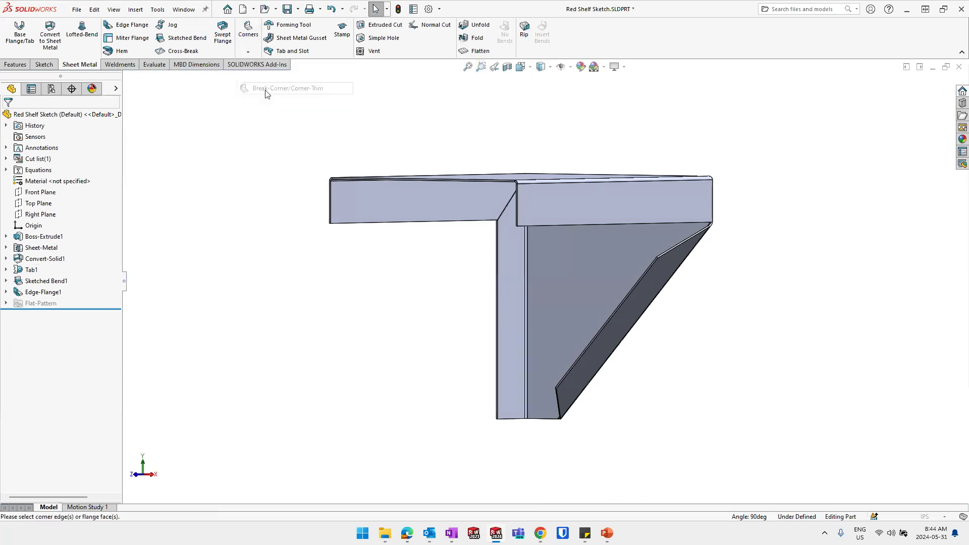
{"action": "scroll", "coordinate": [534, 399], "scroll_direction": "down", "scroll_amount": 5}
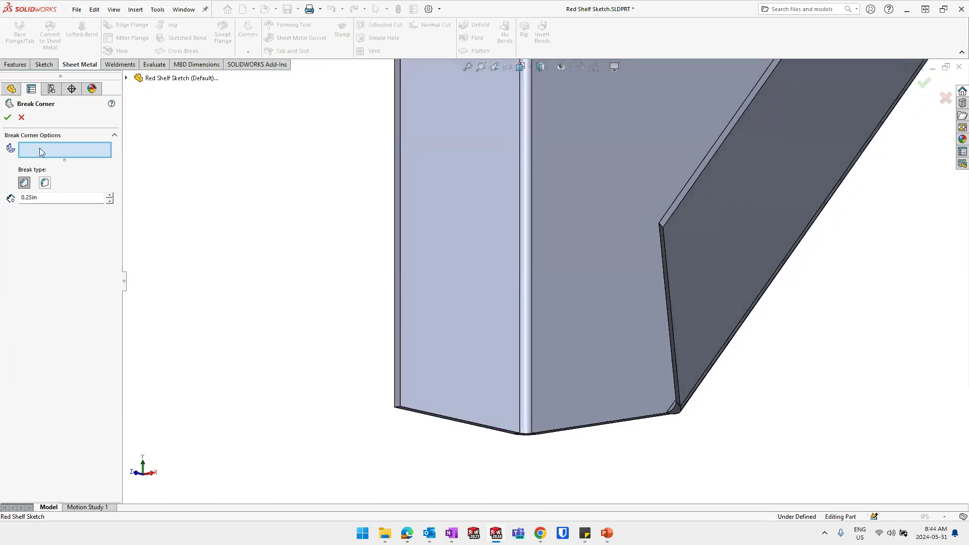
{"action": "left_click", "coordinate": [399, 409]}
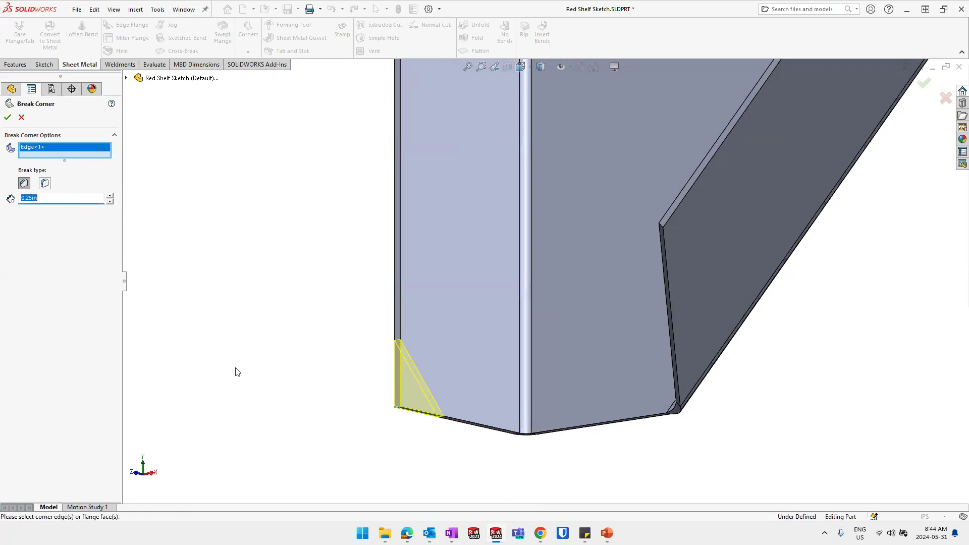
{"action": "left_click", "coordinate": [8, 117]}
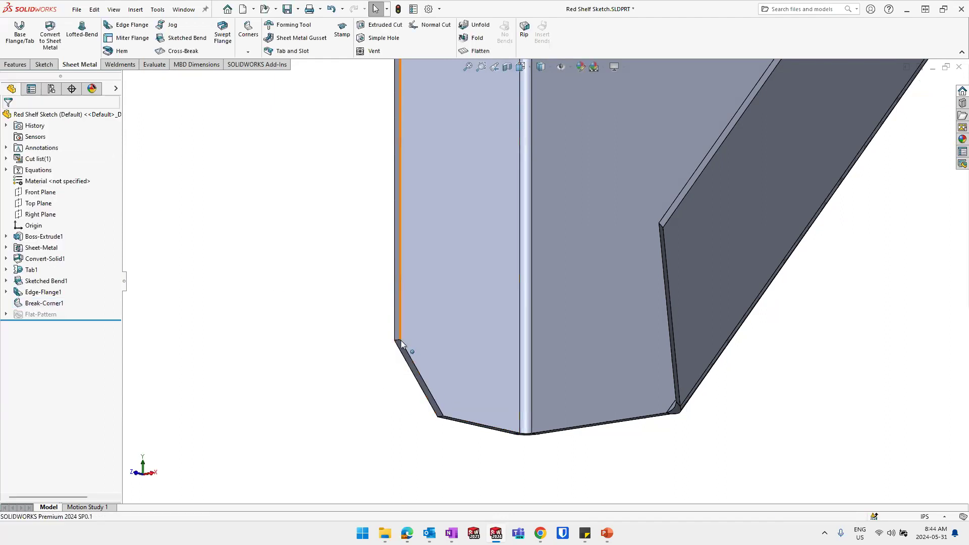
Start a hem on the lower edge of the shelf's front flange, using the Closed hem type with Material Inside
{"action": "key", "text": "f"}
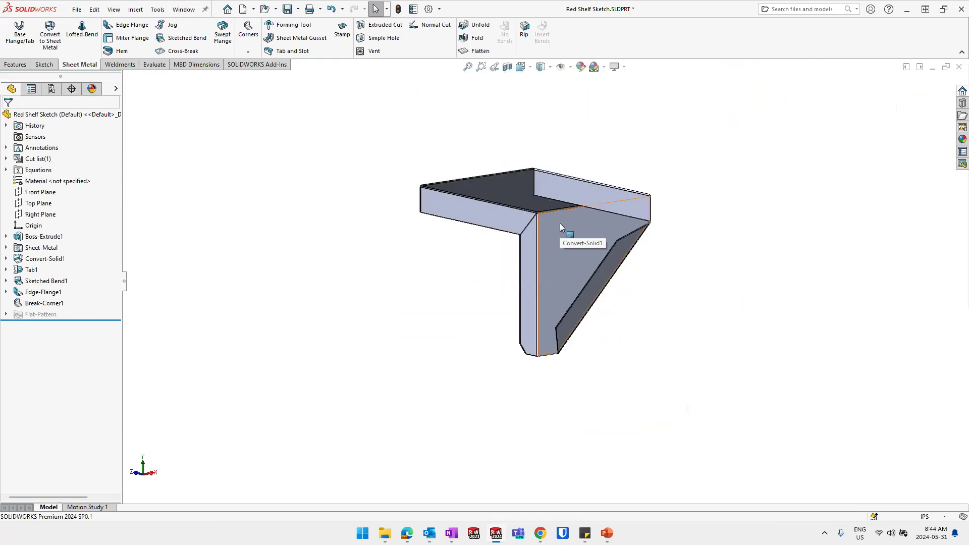
{"action": "middle_click_drag", "start_coordinate": [531, 217], "coordinate": [631, 206]}
{"action": "scroll", "coordinate": [629, 203], "scroll_direction": "down", "scroll_amount": 5}
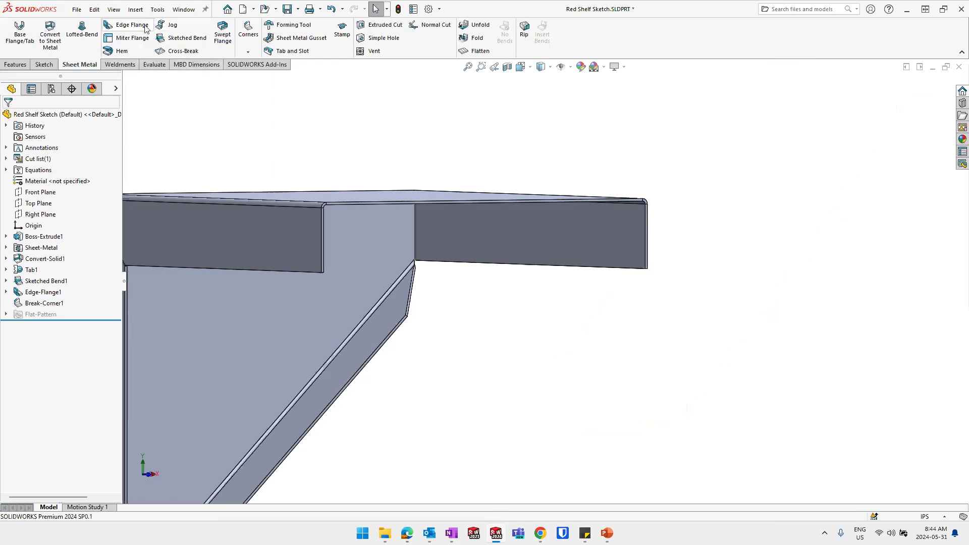
{"action": "left_click", "coordinate": [123, 51]}
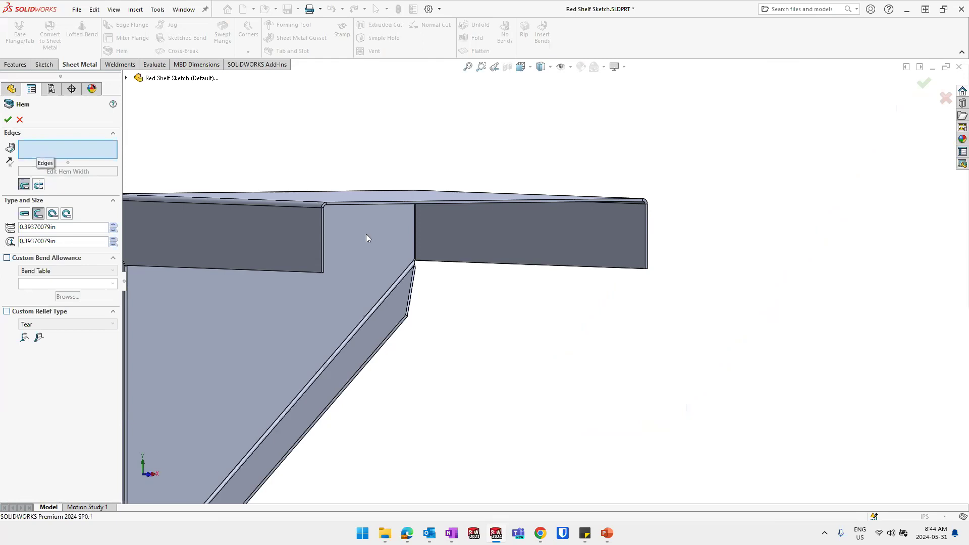
{"action": "left_click", "coordinate": [598, 271]}
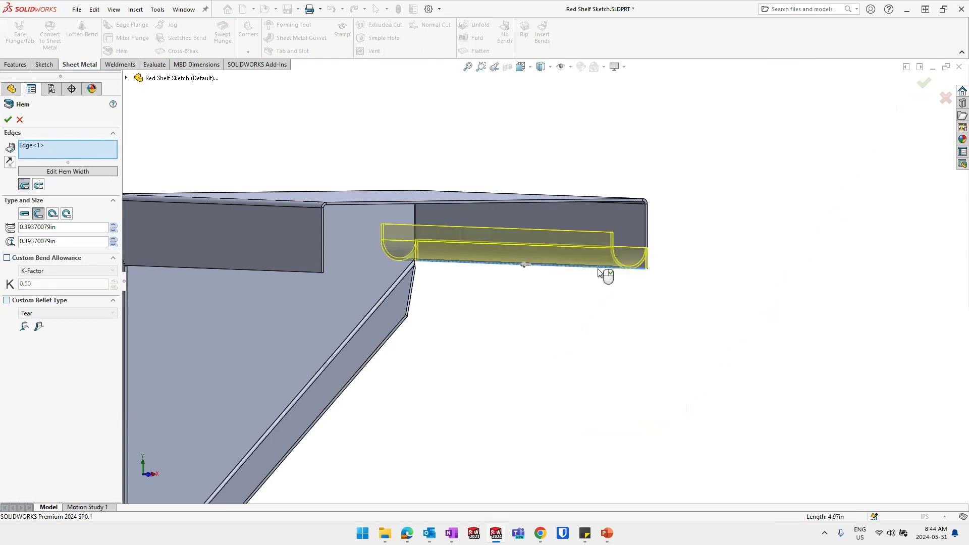
{"action": "scroll", "coordinate": [659, 257], "scroll_direction": "down", "scroll_amount": 2}
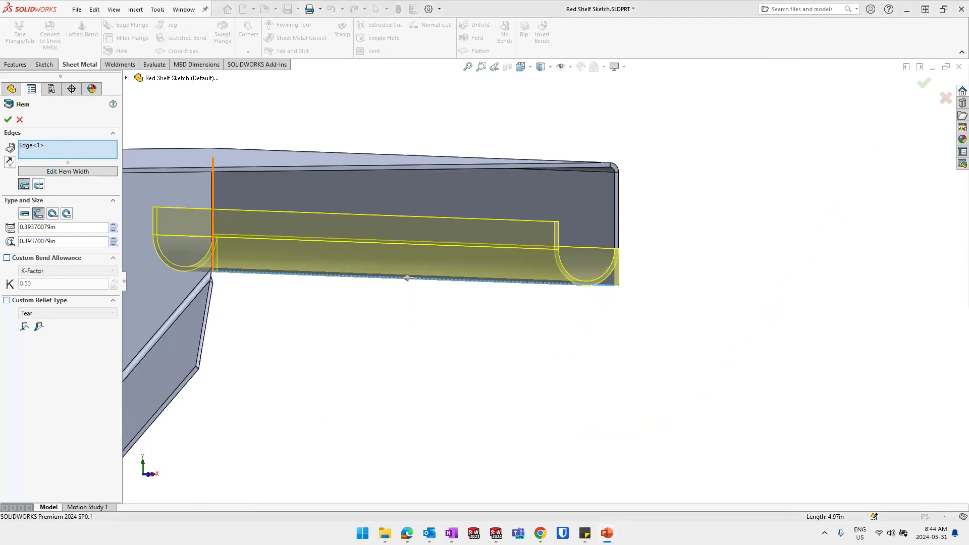
{"action": "left_click", "coordinate": [24, 214]}
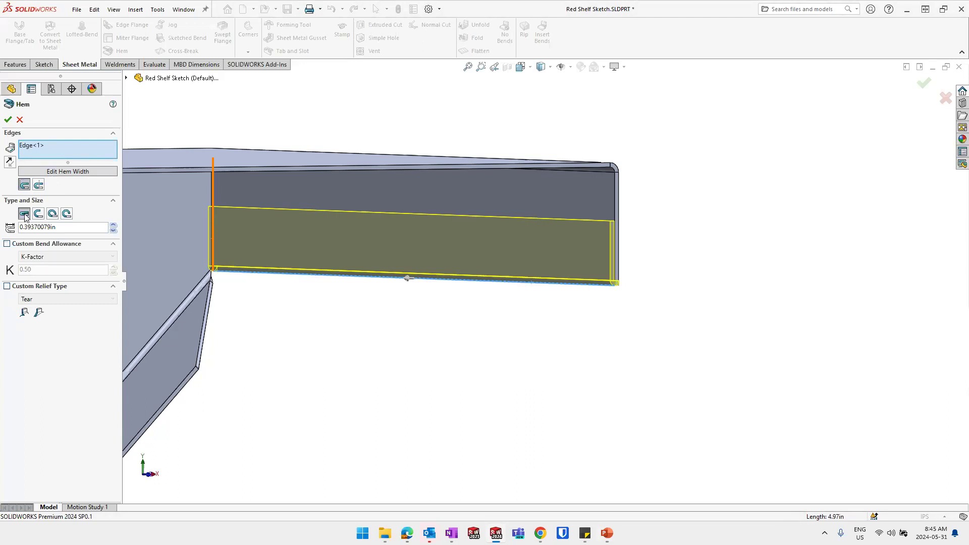
{"action": "scroll", "coordinate": [627, 264], "scroll_direction": "down", "scroll_amount": 4}
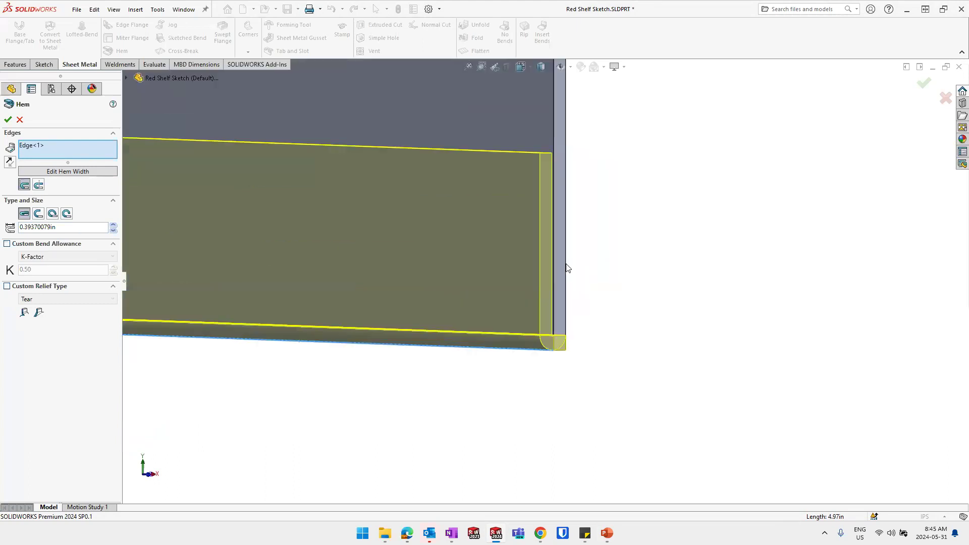
Set the closed hem's length to 0.25 in and accept the hem on the front flange
{"action": "double_click", "coordinate": [61, 227]}
{"action": "type", "text": ".2"}
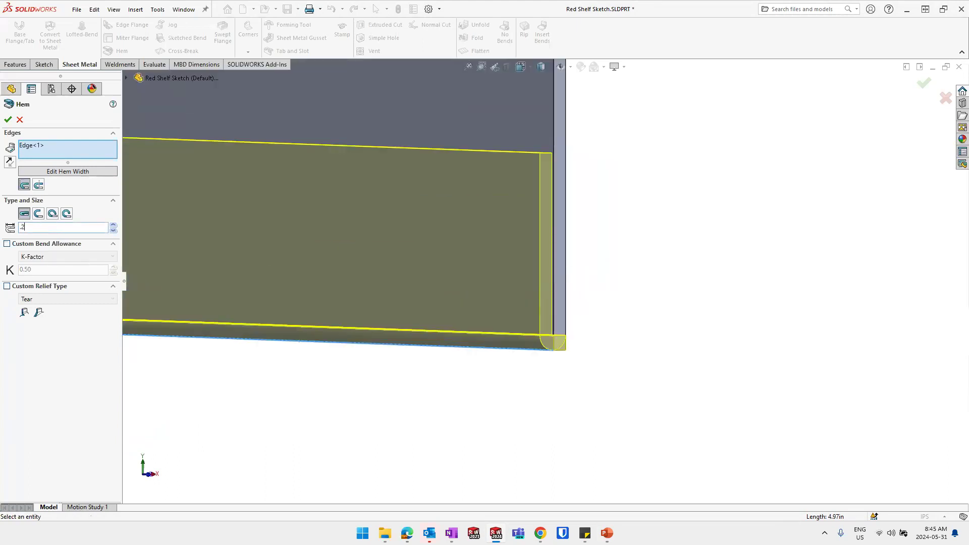
{"action": "type", "text": "5"}
{"action": "key", "text": "Return"}
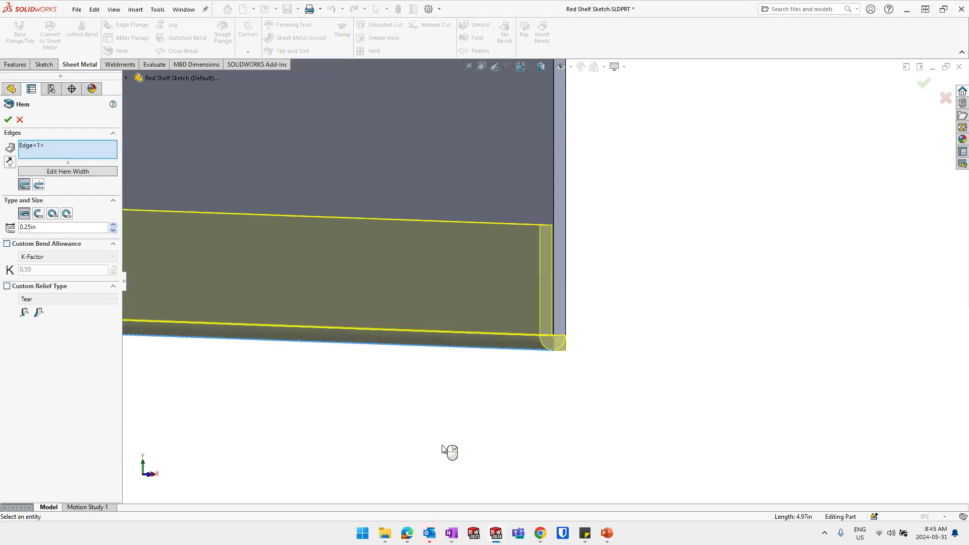
{"action": "scroll", "coordinate": [471, 402], "scroll_direction": "up", "scroll_amount": 3}
{"action": "middle_click_drag", "start_coordinate": [534, 320], "coordinate": [444, 287]}
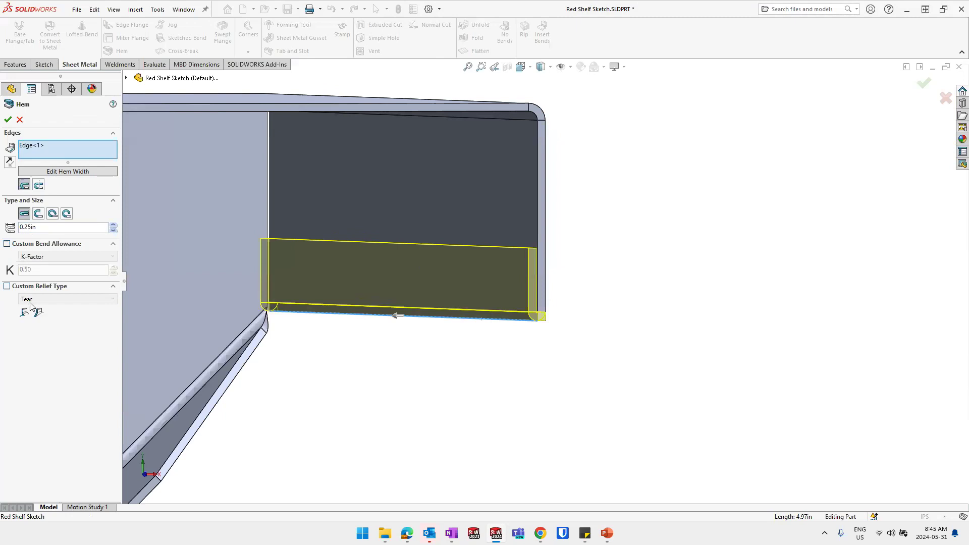
{"action": "left_click", "coordinate": [8, 120]}
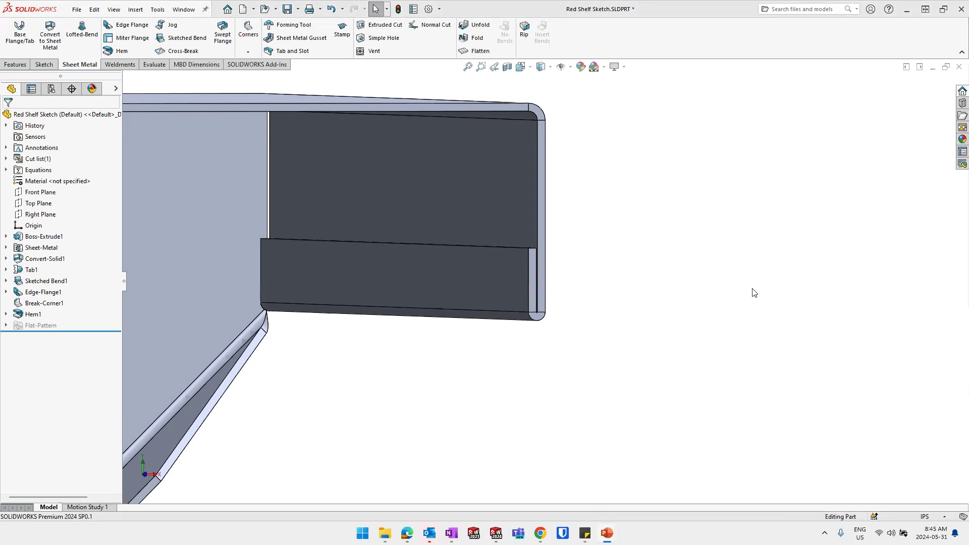
Start a Corner Relief on the shelf body and try collecting its corners as the 2 Bend Corner type
{"action": "scroll", "coordinate": [421, 308], "scroll_direction": "up", "scroll_amount": 10}
{"action": "middle_click_drag", "start_coordinate": [468, 303], "coordinate": [395, 273]}
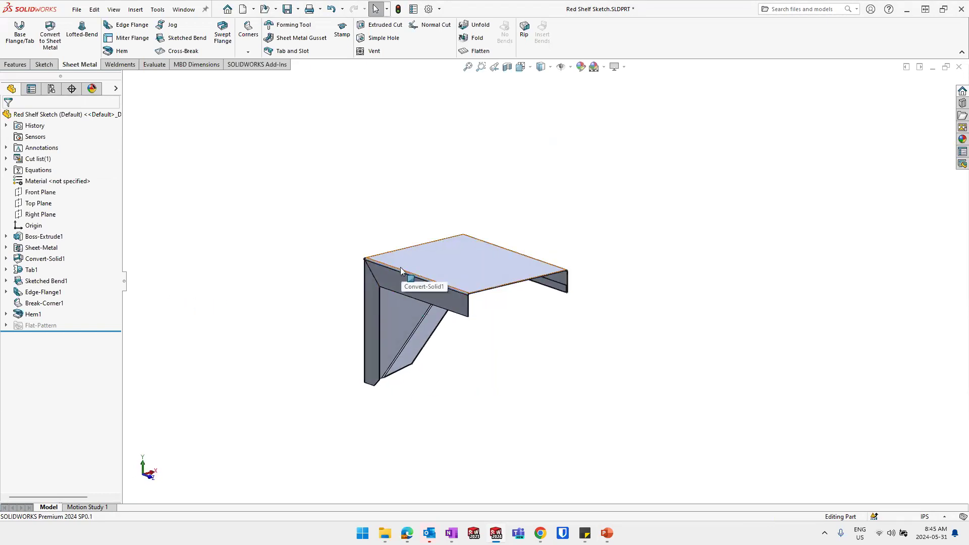
{"action": "scroll", "coordinate": [394, 273], "scroll_direction": "down", "scroll_amount": 5}
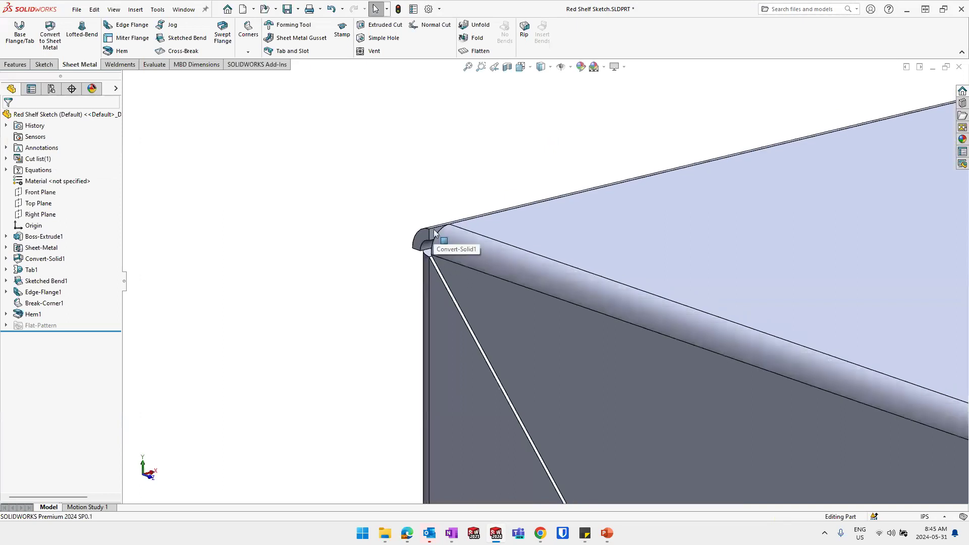
{"action": "middle_click_drag", "start_coordinate": [454, 255], "coordinate": [428, 264]}
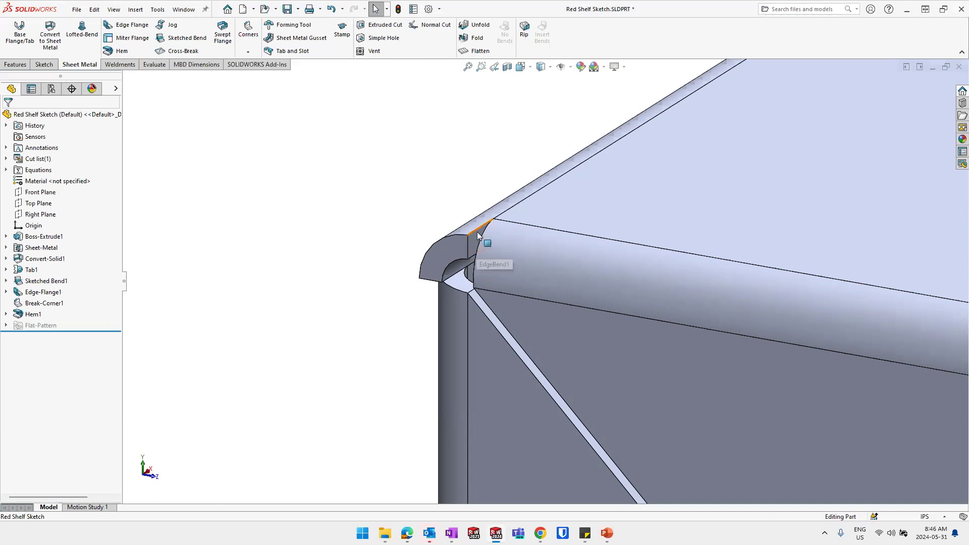
{"action": "middle_click_drag", "start_coordinate": [494, 223], "coordinate": [526, 245]}
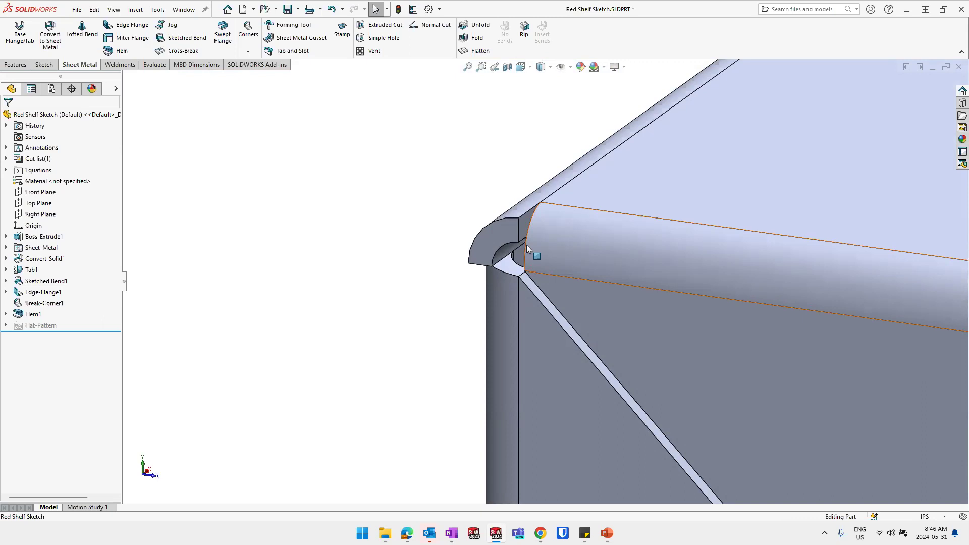
{"action": "middle_click_drag", "start_coordinate": [526, 245], "coordinate": [571, 225]}
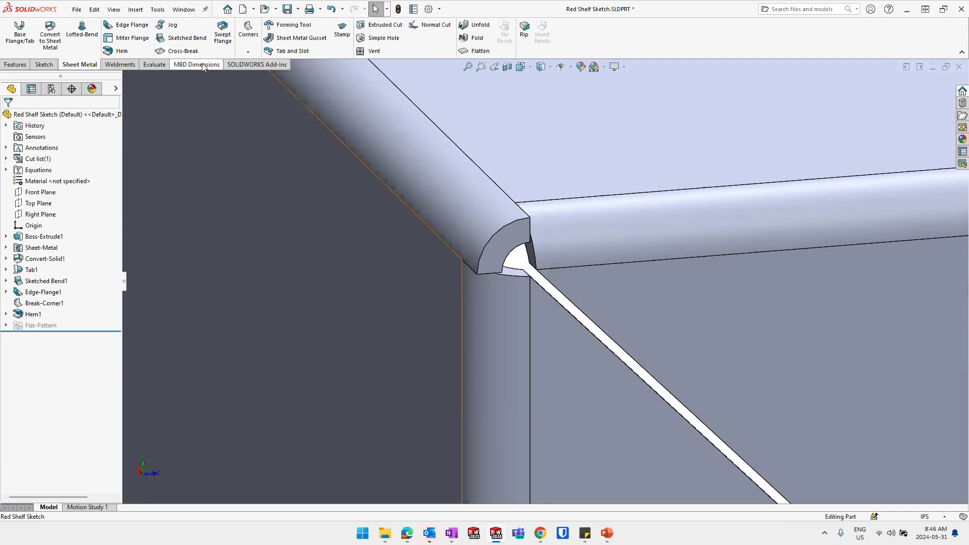
{"action": "left_click", "coordinate": [248, 54]}
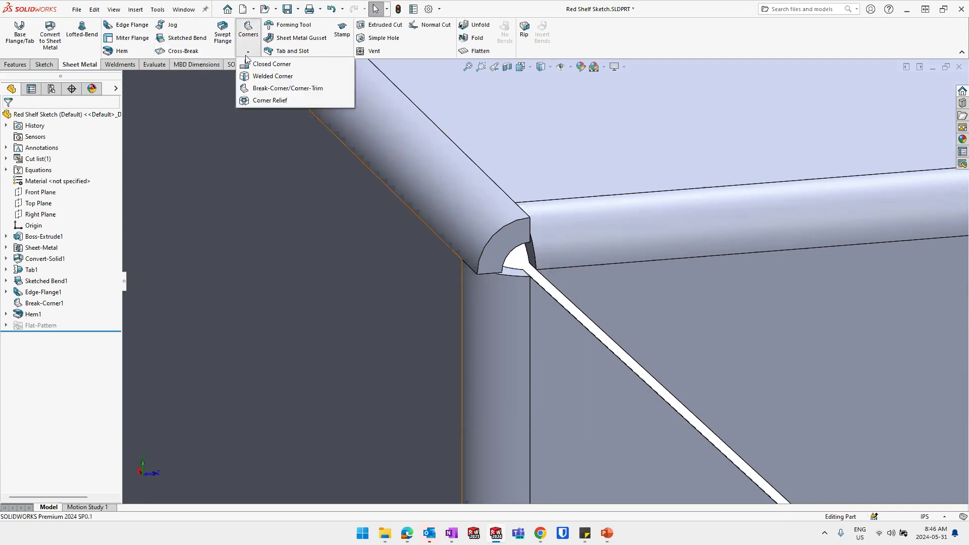
{"action": "left_click", "coordinate": [261, 101]}
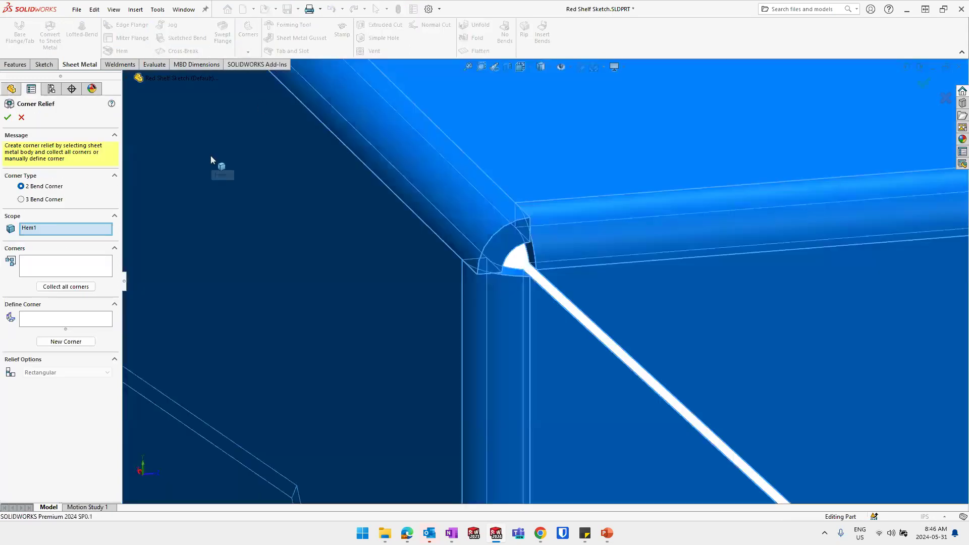
{"action": "left_click", "coordinate": [65, 287]}
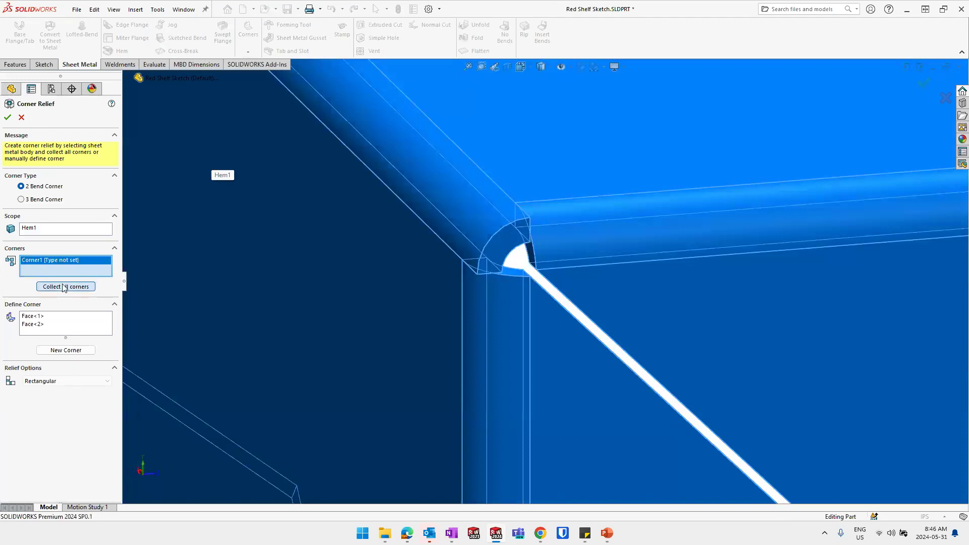
{"action": "left_click", "coordinate": [34, 323]}
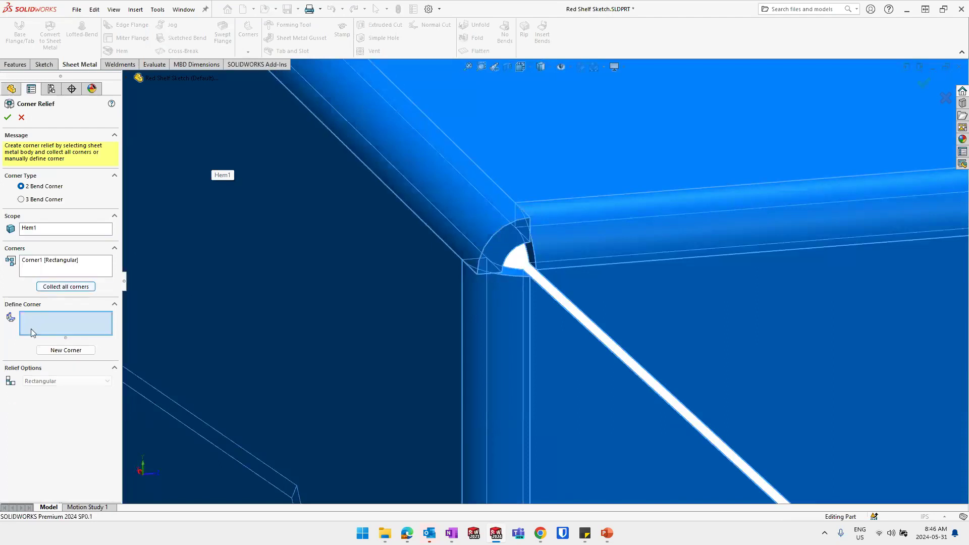
{"action": "left_click", "coordinate": [57, 286]}
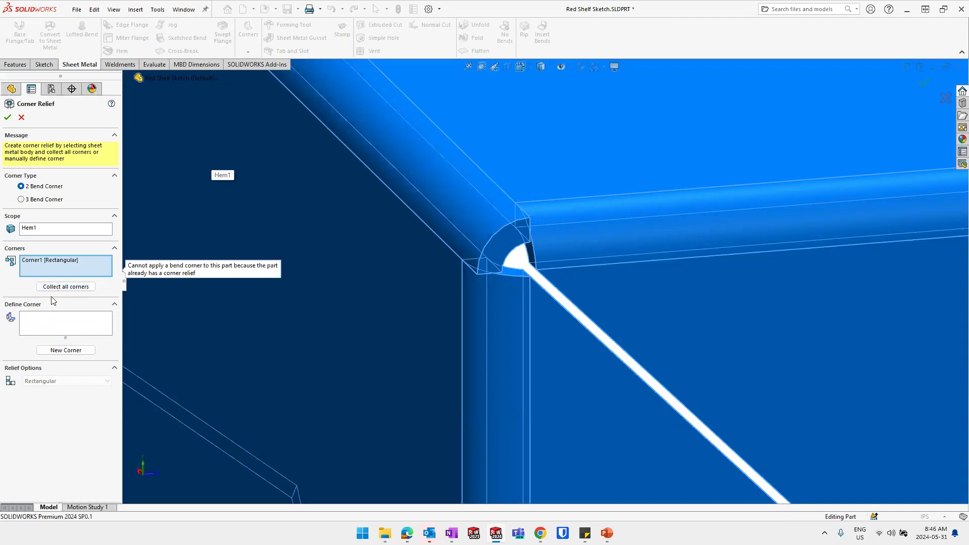
Switch the corner relief to 3 Bend Corner, collect all corners and select the corner where the rear flanges meet
{"action": "left_click", "coordinate": [21, 199]}
{"action": "left_click", "coordinate": [52, 287]}
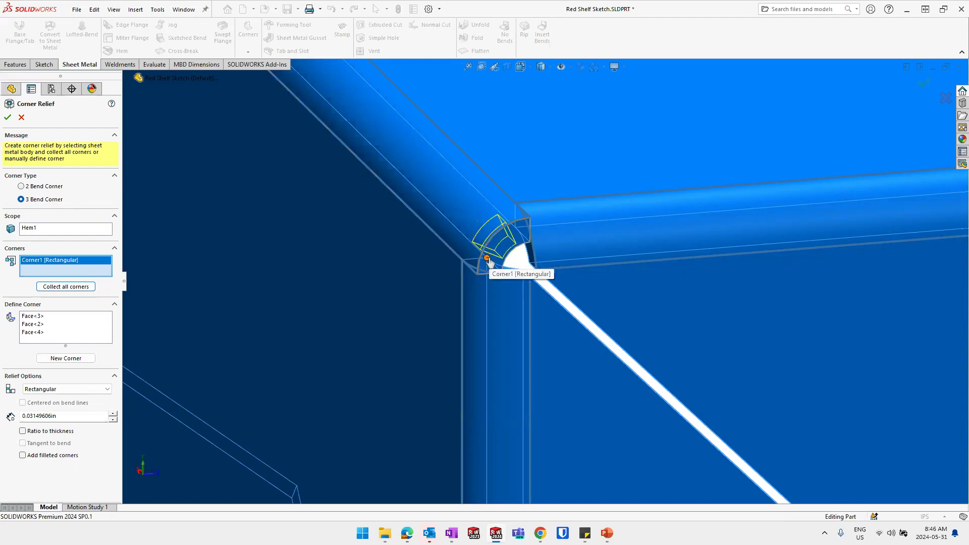
{"action": "left_click", "coordinate": [36, 320]}
{"action": "scroll", "coordinate": [440, 350], "scroll_direction": "up", "scroll_amount": 10}
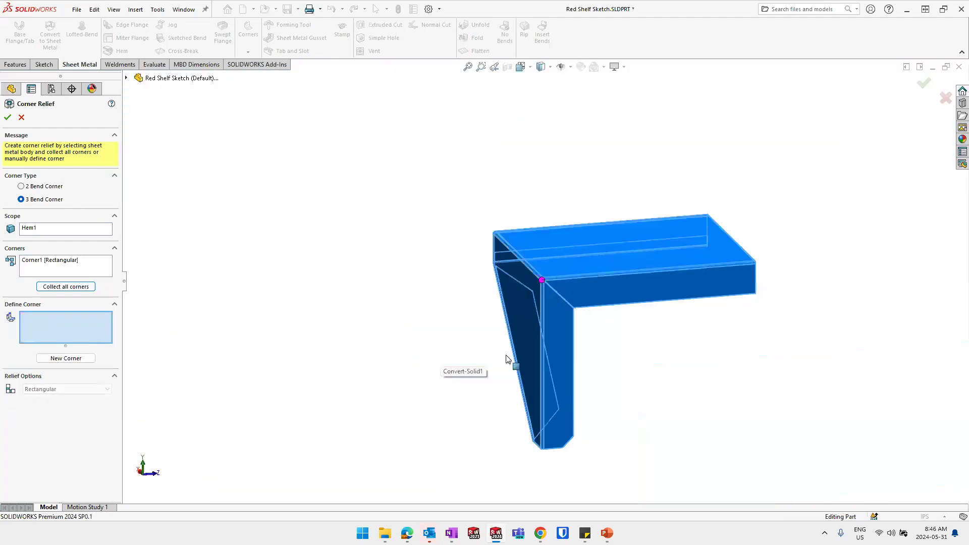
{"action": "scroll", "coordinate": [615, 283], "scroll_direction": "down", "scroll_amount": 3}
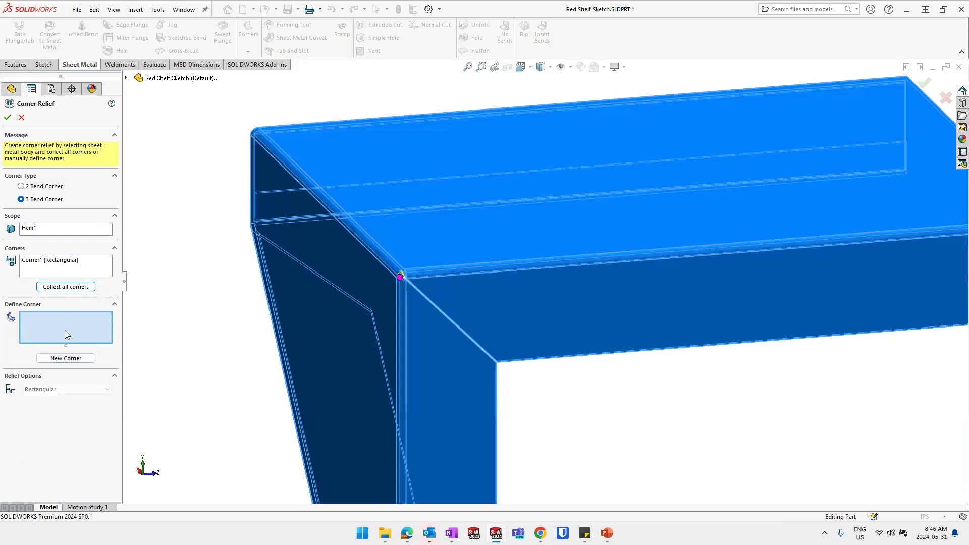
{"action": "left_click", "coordinate": [49, 261]}
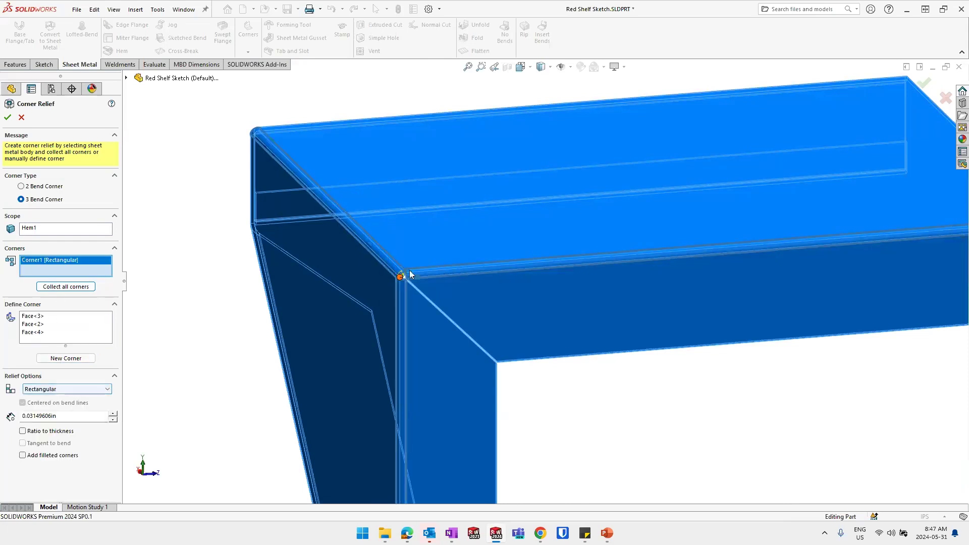
Give the collected three-bend corner a Circular relief with a 0.07149606 in radius and accept it
{"action": "scroll", "coordinate": [410, 275], "scroll_direction": "down", "scroll_amount": 3}
{"action": "scroll", "coordinate": [410, 275], "scroll_direction": "down", "scroll_amount": 2}
{"action": "left_click", "coordinate": [56, 391]}
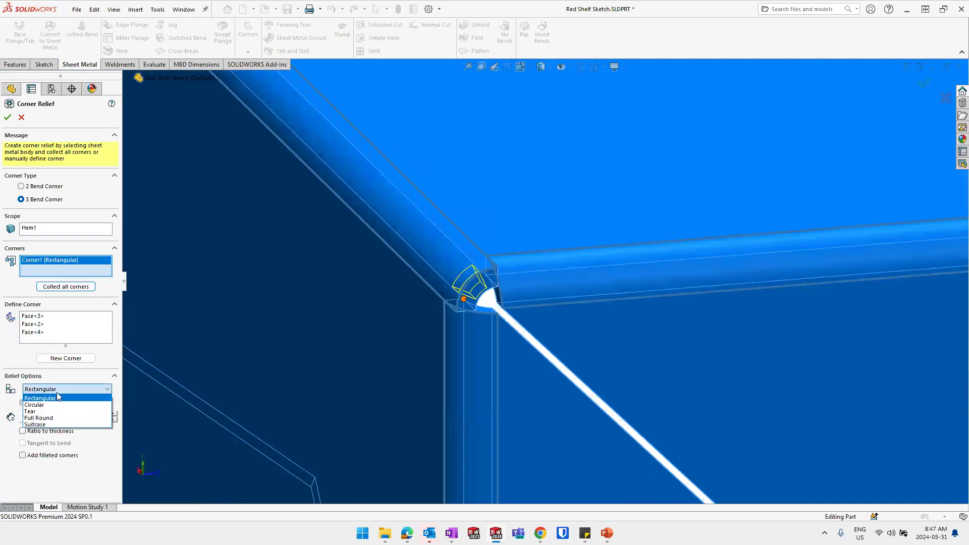
{"action": "left_click", "coordinate": [51, 405]}
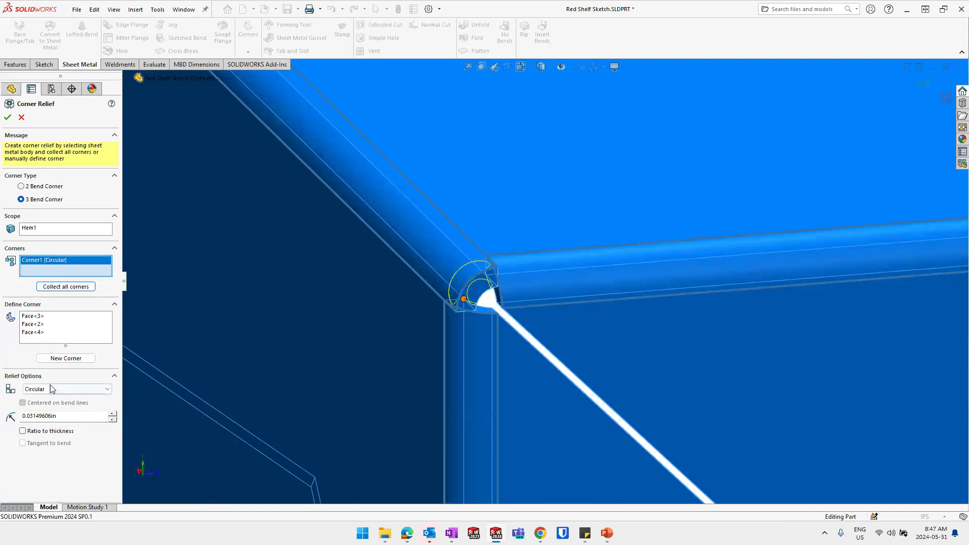
{"action": "left_click", "coordinate": [112, 414]}
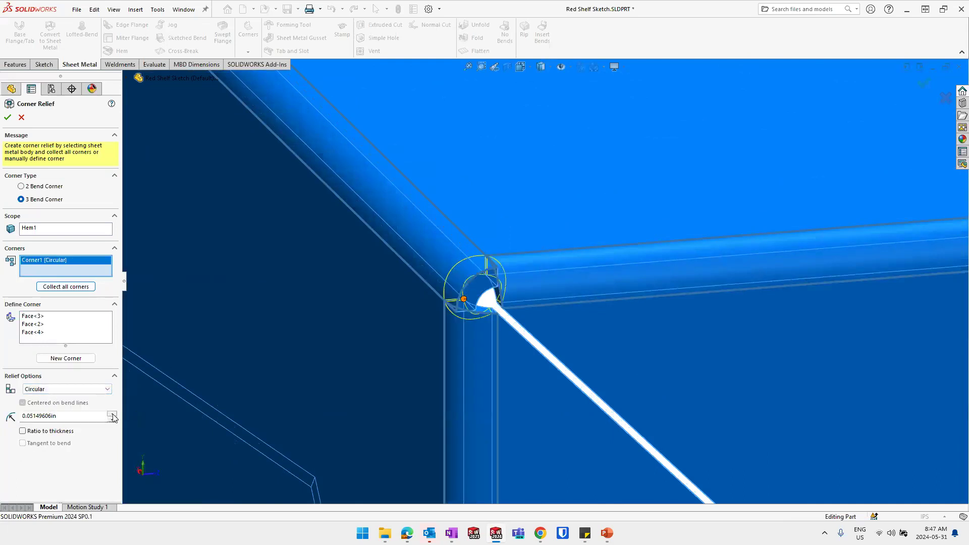
{"action": "left_click", "coordinate": [112, 419]}
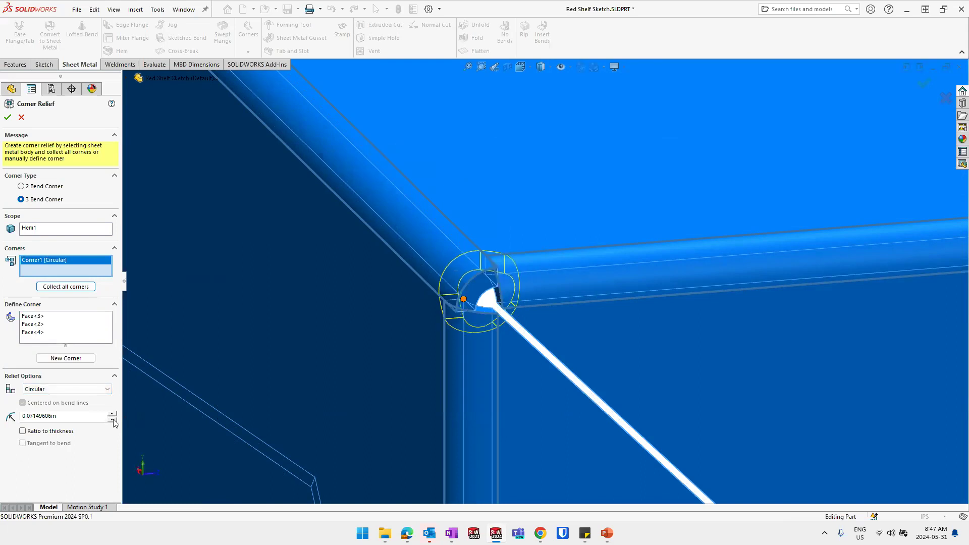
{"action": "left_click", "coordinate": [6, 119]}
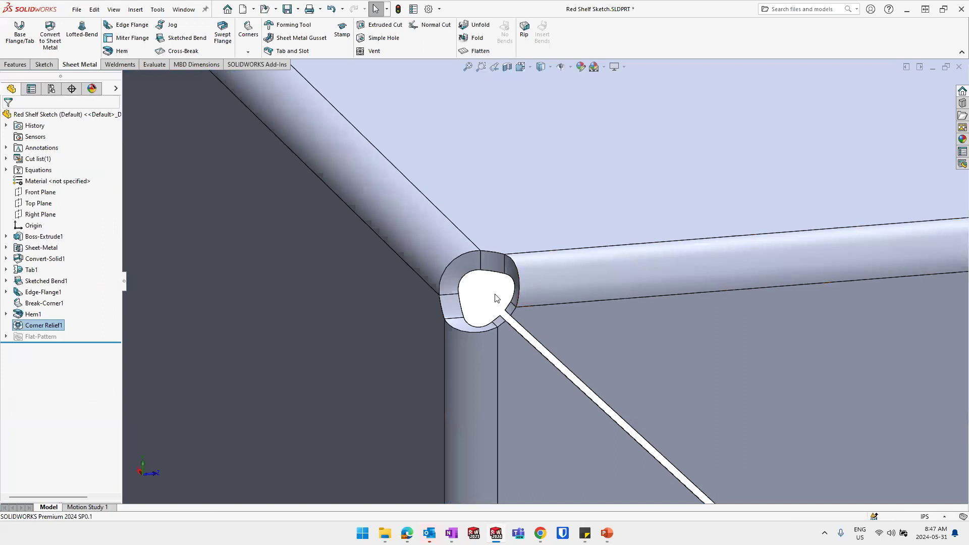
Examine the circular relief cut where the shelf top, side panel and mitred rear flanges meet
{"action": "middle_click_drag", "start_coordinate": [496, 299], "coordinate": [471, 286]}
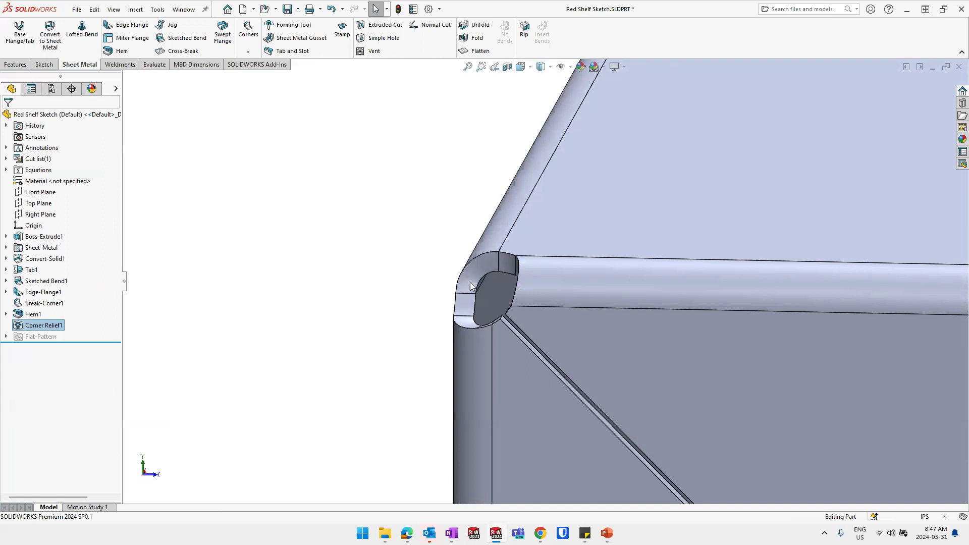
{"action": "middle_click_drag", "start_coordinate": [501, 293], "coordinate": [536, 301]}
{"action": "scroll", "coordinate": [653, 306], "scroll_direction": "up", "scroll_amount": 6}
{"action": "scroll", "coordinate": [577, 285], "scroll_direction": "down", "scroll_amount": 5}
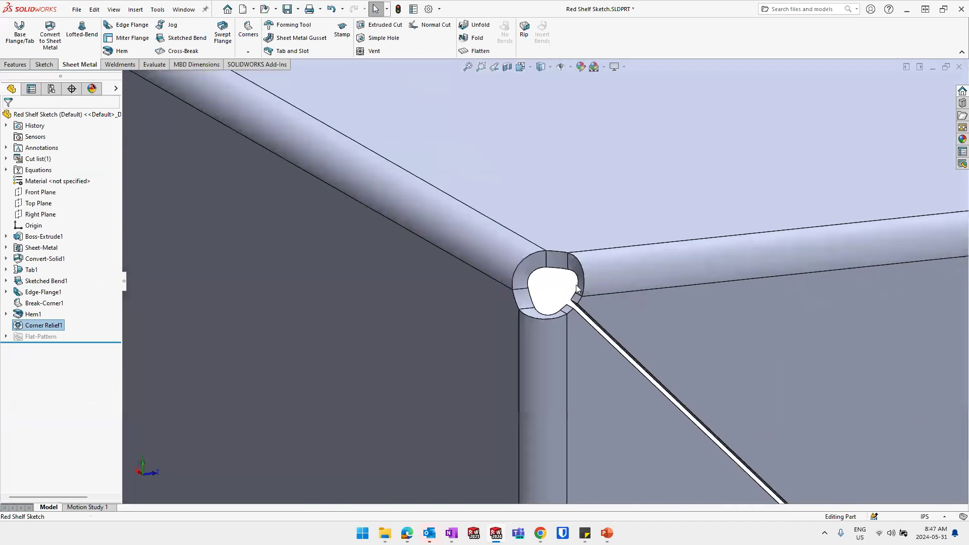
{"action": "scroll", "coordinate": [576, 285], "scroll_direction": "down", "scroll_amount": 2}
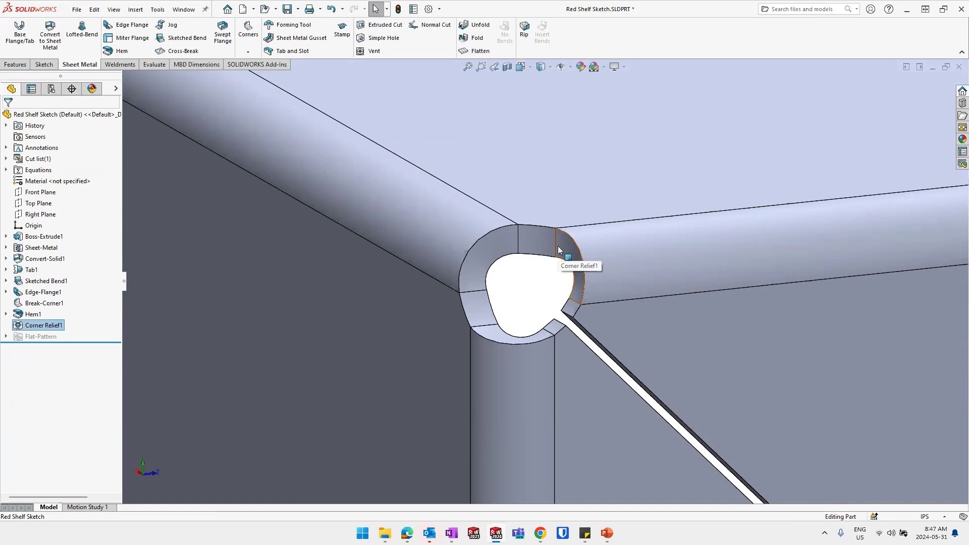
{"action": "scroll", "coordinate": [559, 250], "scroll_direction": "up", "scroll_amount": 5}
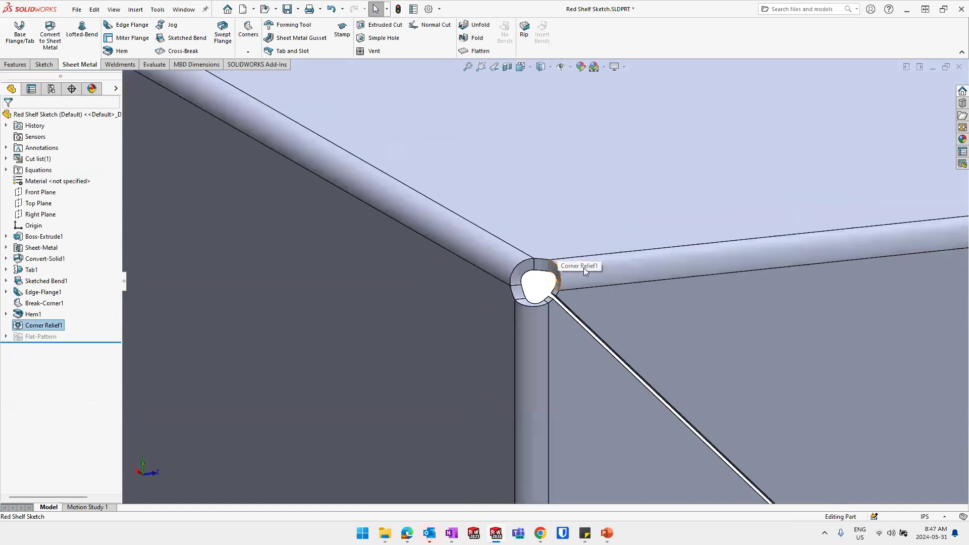
{"action": "scroll", "coordinate": [630, 295], "scroll_direction": "up", "scroll_amount": 4}
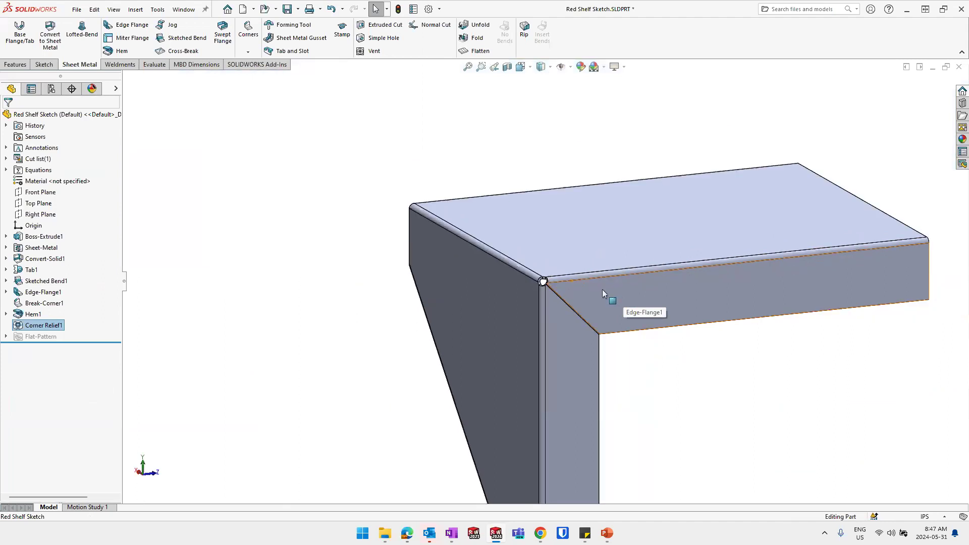
Examine the finished corner relief close up and the whole shelf body from behind and from the open end
{"action": "scroll", "coordinate": [553, 284], "scroll_direction": "down", "scroll_amount": 6}
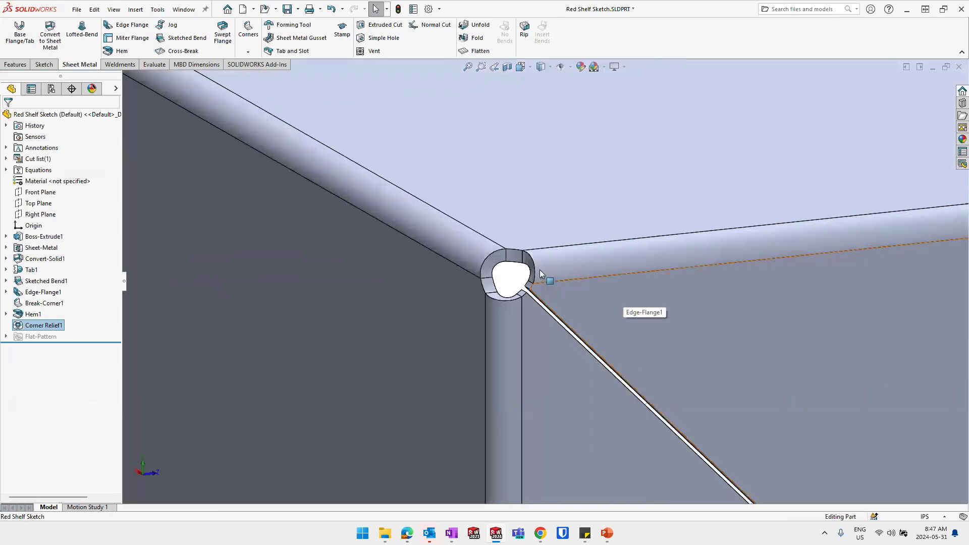
{"action": "middle_click_drag", "start_coordinate": [584, 269], "coordinate": [523, 288]}
{"action": "left_click", "coordinate": [701, 372]}
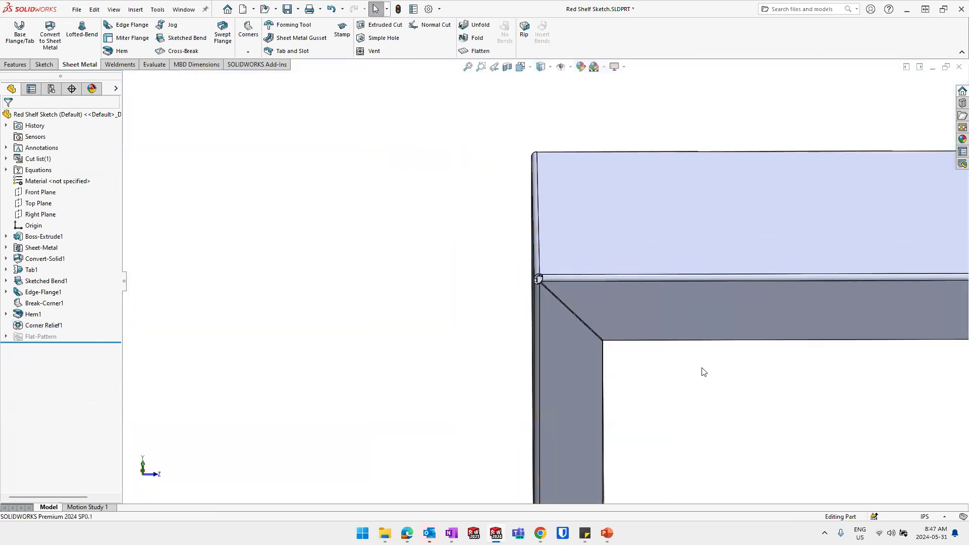
{"action": "middle_click_drag", "start_coordinate": [732, 362], "coordinate": [595, 340]}
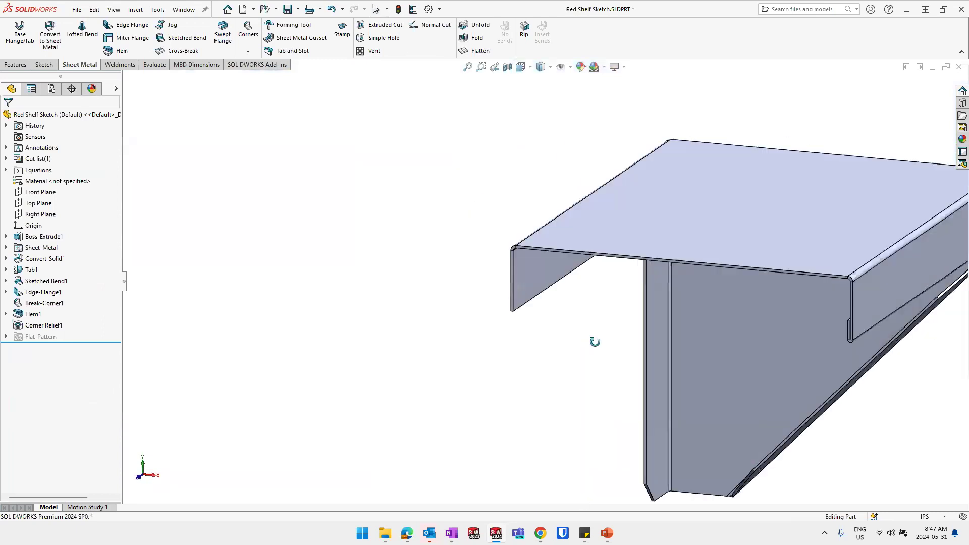
{"action": "scroll", "coordinate": [651, 342], "scroll_direction": "up", "scroll_amount": 6}
{"action": "middle_click_drag", "start_coordinate": [639, 301], "coordinate": [855, 336]}
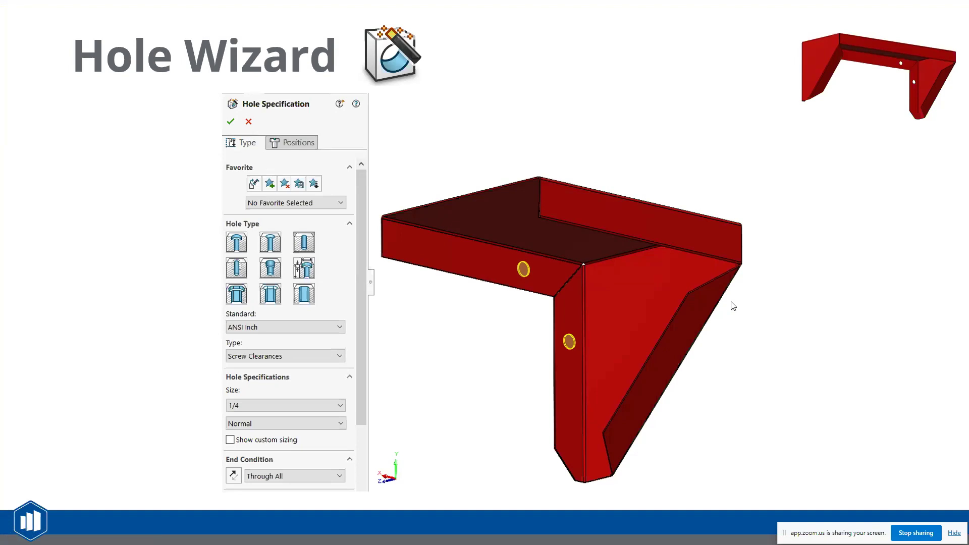
{"action": "key", "text": "Right"}
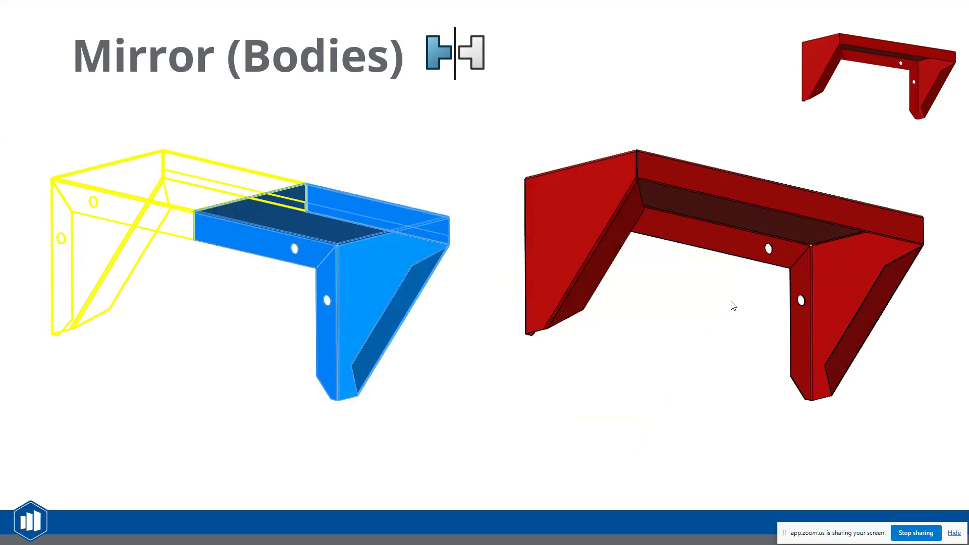
{"action": "key", "text": "Right"}
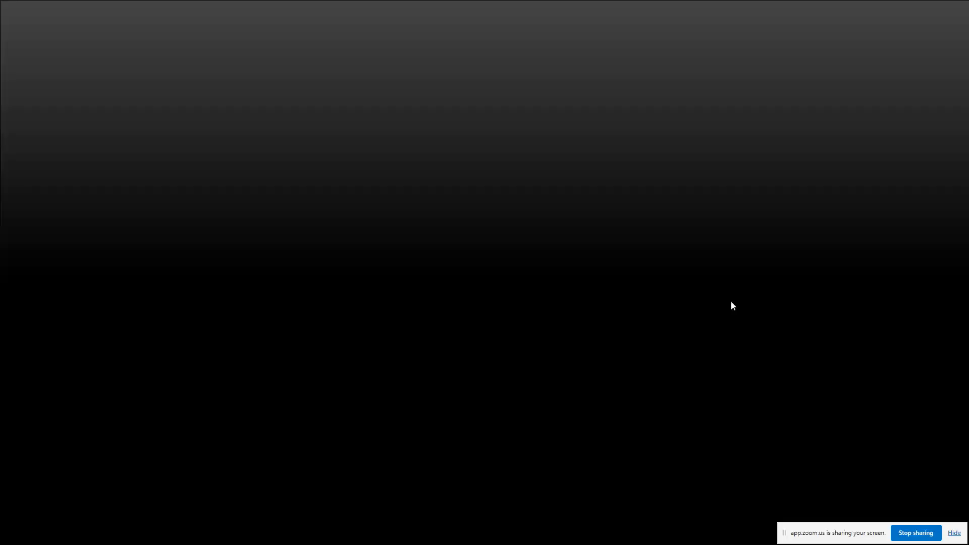
Switch back to SOLIDWORKS, start a sketch on the horizontal rear flange's outer face and show it in the Left view
{"action": "key", "text": "alt+Tab"}
{"action": "middle_click_drag", "start_coordinate": [631, 286], "coordinate": [685, 276]}
{"action": "left_click", "coordinate": [611, 276]}
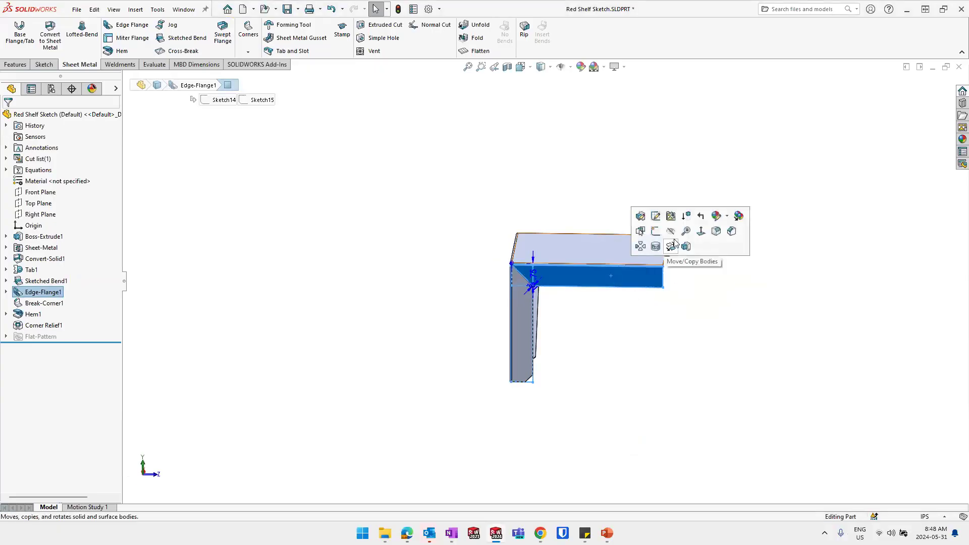
{"action": "left_click", "coordinate": [656, 246]}
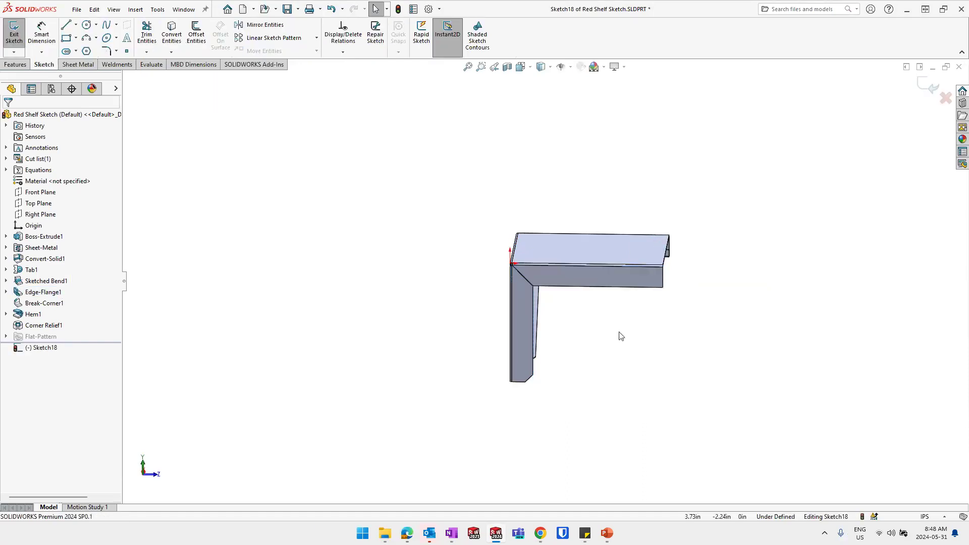
{"action": "key", "text": "space"}
{"action": "left_click", "coordinate": [641, 383]}
{"action": "key", "text": "space"}
{"action": "left_click", "coordinate": [588, 341]}
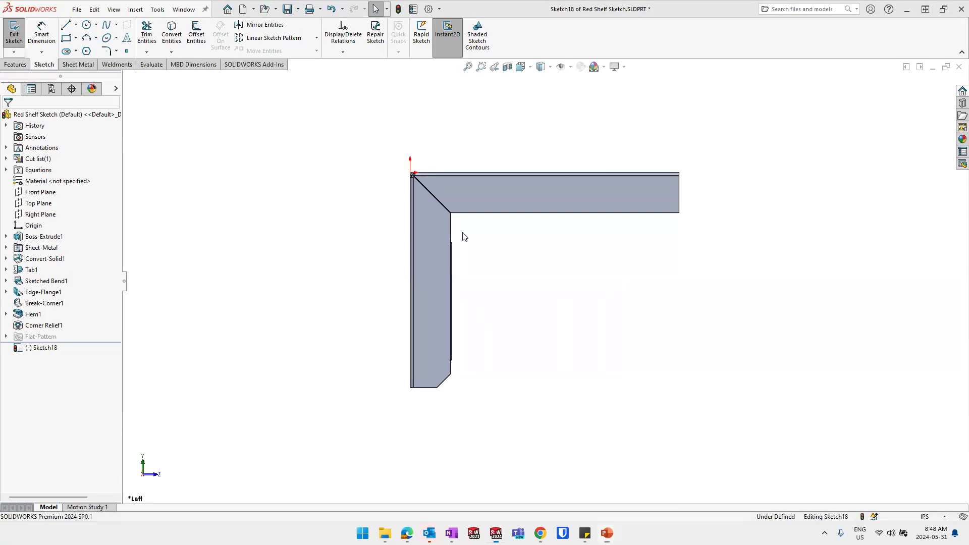
Place two sketch points for mounting holes, one on the horizontal rear flange and one on the vertical rear flange
{"action": "scroll", "coordinate": [464, 236], "scroll_direction": "down", "scroll_amount": 2}
{"action": "key", "text": "s"}
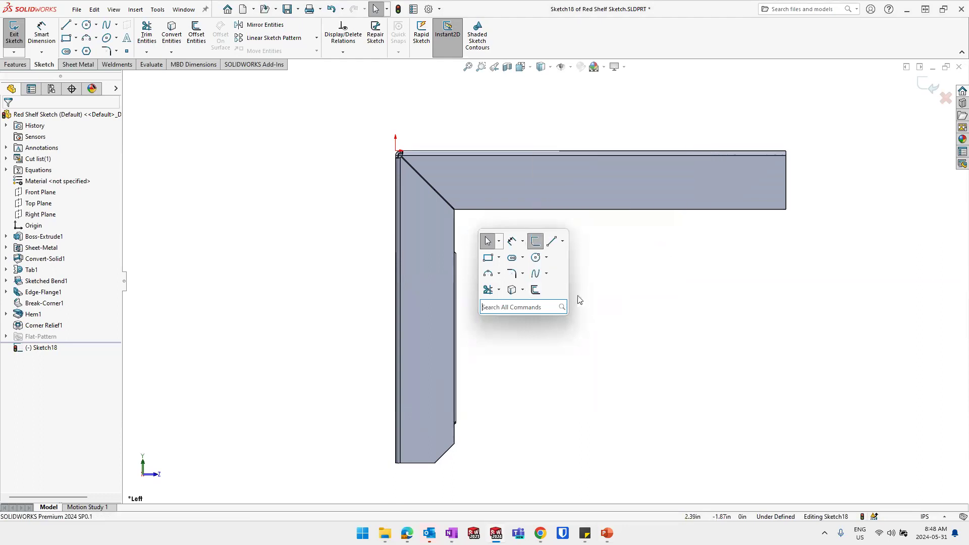
{"action": "left_click", "coordinate": [126, 51]}
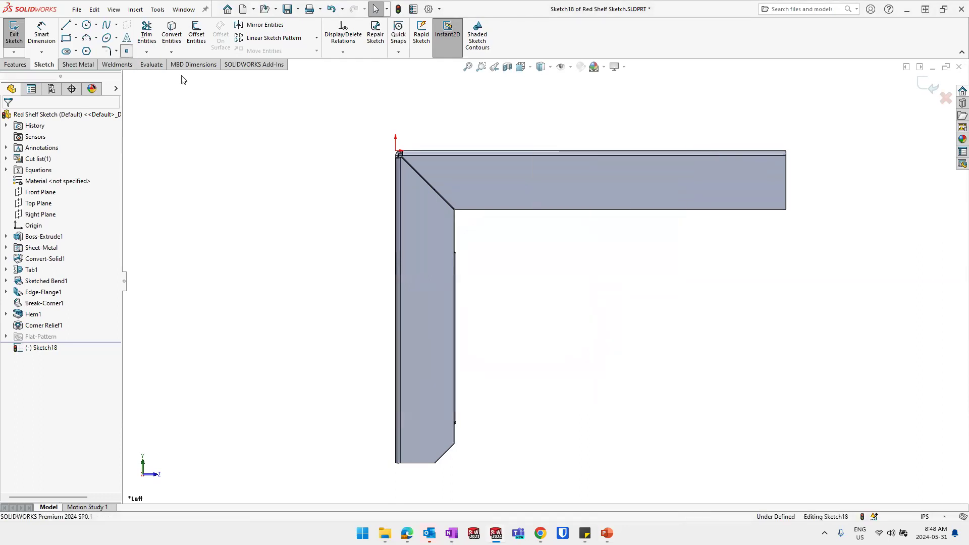
{"action": "left_click", "coordinate": [514, 180]}
{"action": "left_click", "coordinate": [425, 264]}
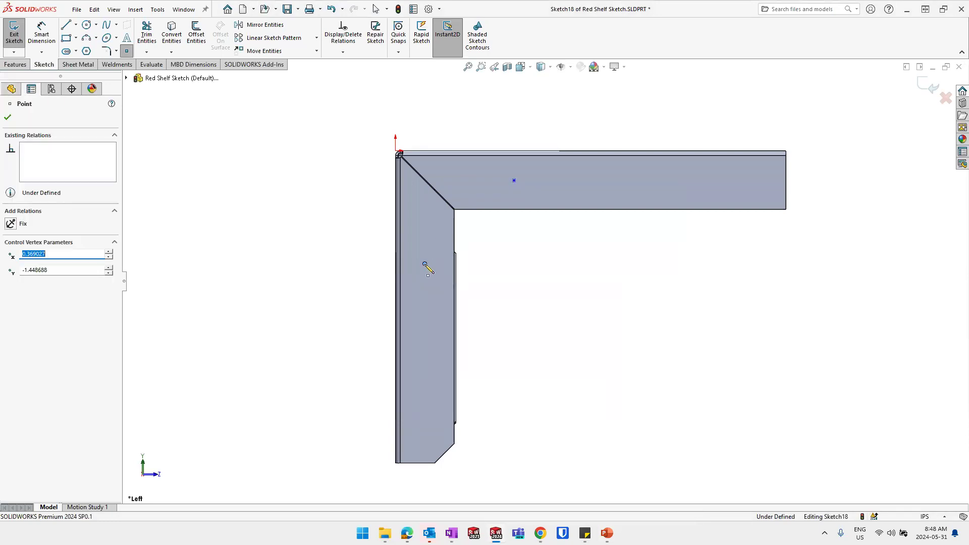
Dimension the vertical flange's point 1.25 in below the origin and the horizontal flange's point 1.25 in horizontally from the origin
{"action": "right_click", "coordinate": [437, 271]}
{"action": "left_click", "coordinate": [474, 284]}
{"action": "left_click", "coordinate": [425, 264]}
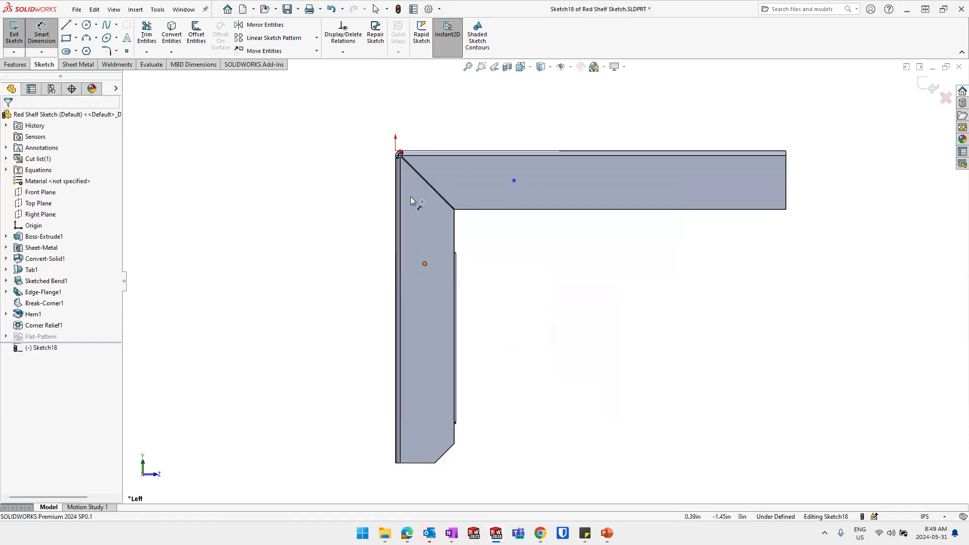
{"action": "left_click", "coordinate": [396, 151]}
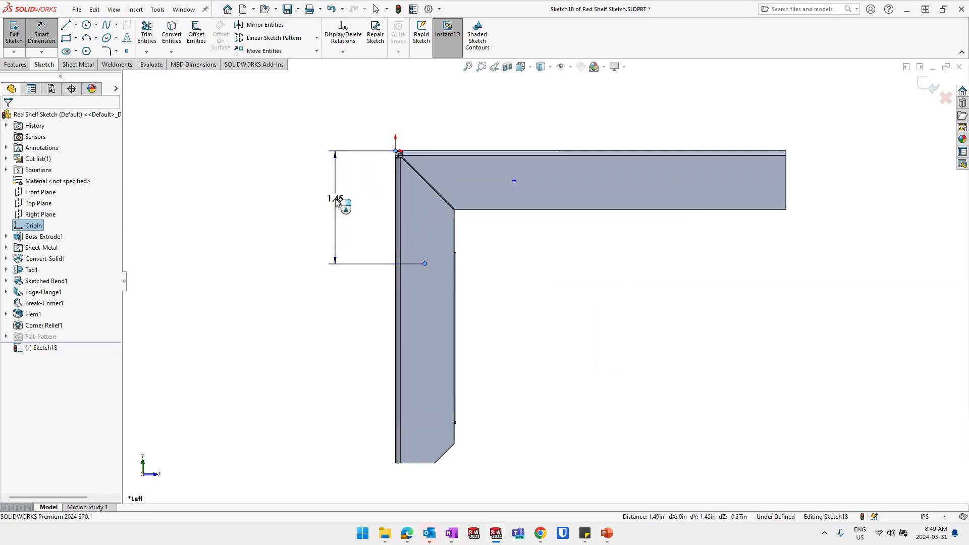
{"action": "left_click", "coordinate": [336, 201]}
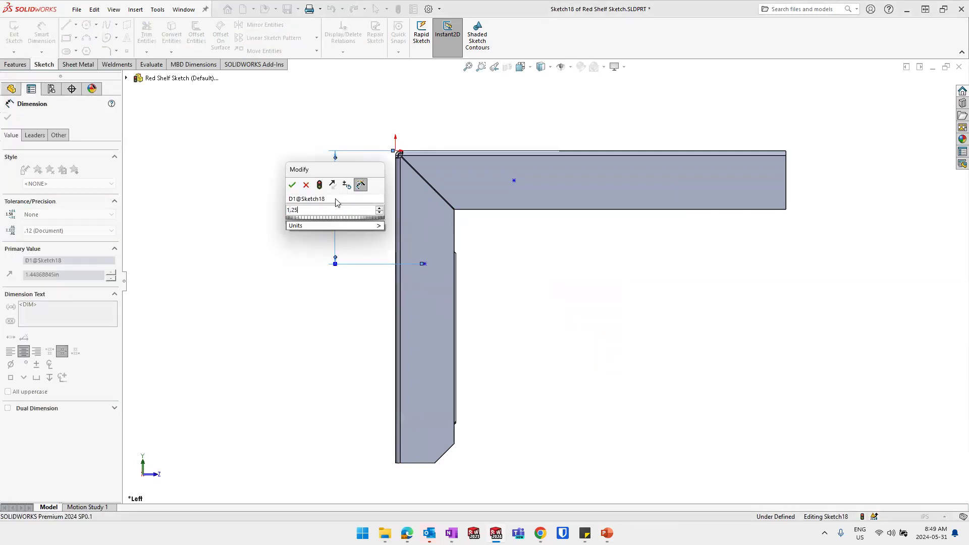
{"action": "key", "text": "Return"}
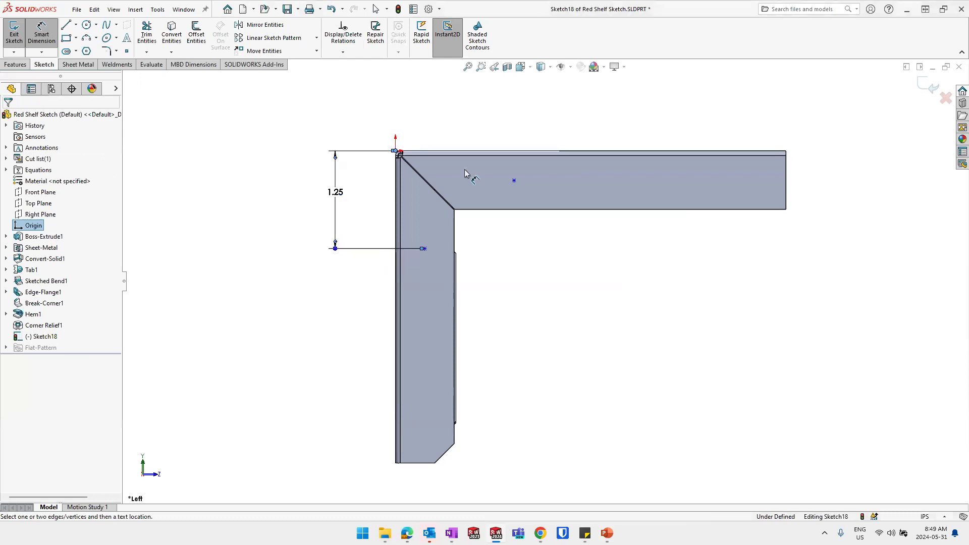
{"action": "left_click", "coordinate": [514, 181]}
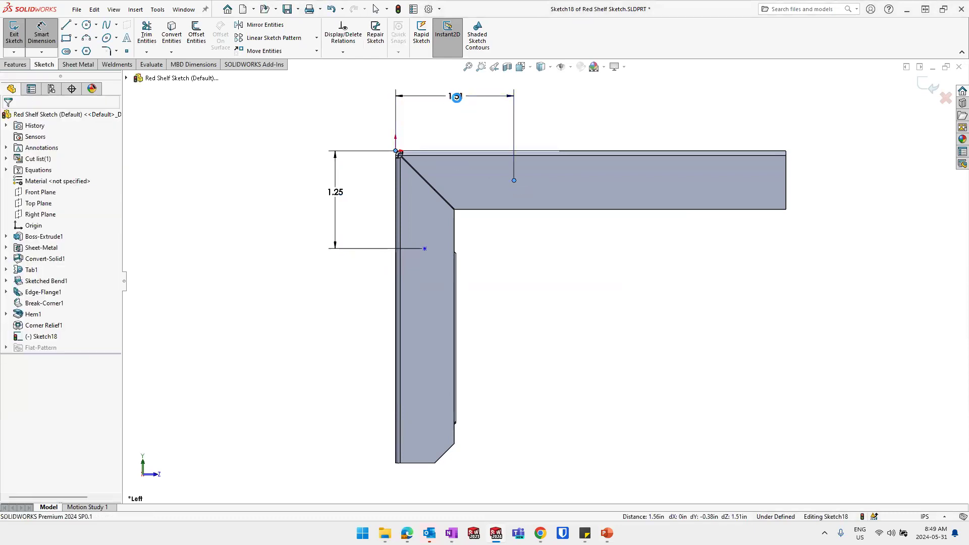
{"action": "left_click", "coordinate": [459, 99]}
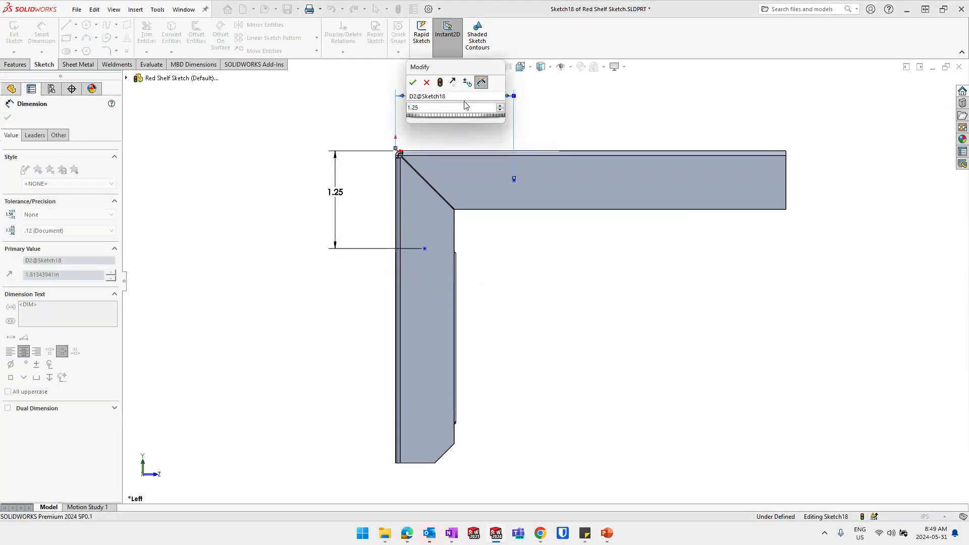
{"action": "key", "text": "Return"}
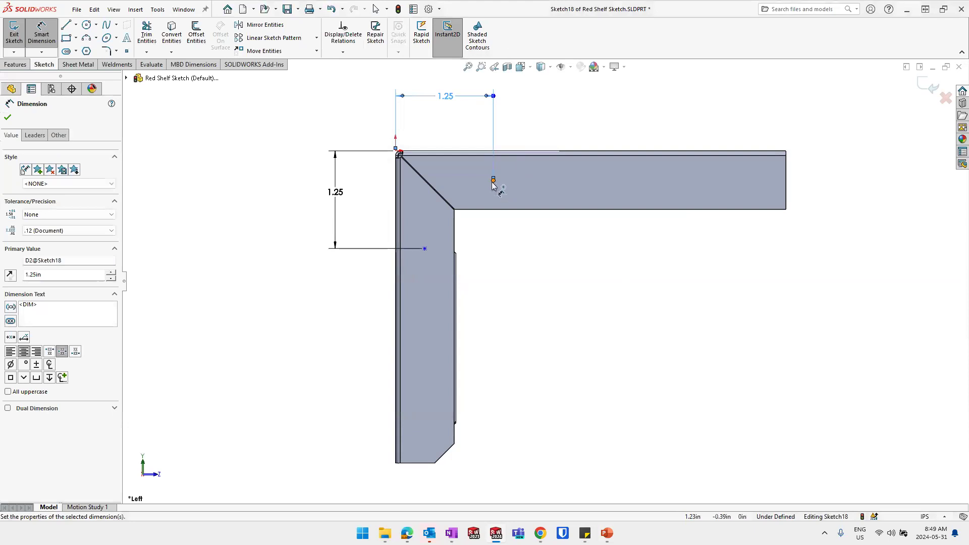
Dimension the horizontal flange's point .75/2 in from that flange's lower edge
{"action": "left_click", "coordinate": [493, 181]}
{"action": "left_click", "coordinate": [526, 210]}
{"action": "left_click", "coordinate": [835, 199]}
{"action": "type", "text": ".75/2"}
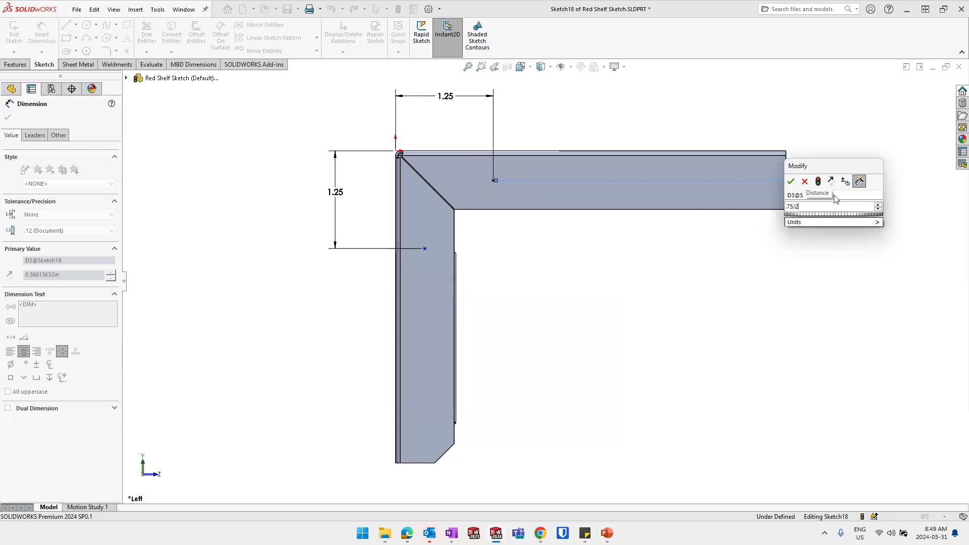
{"action": "key", "text": "Return"}
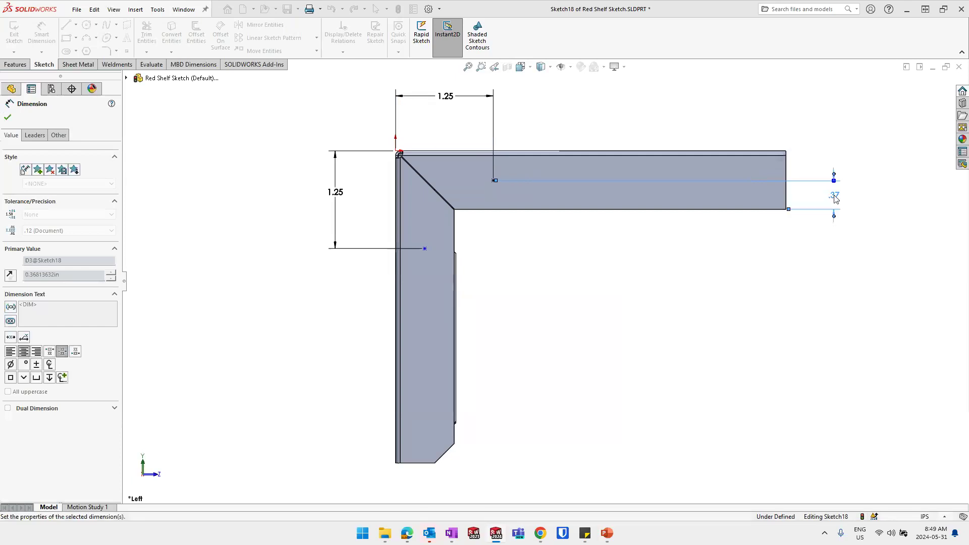
Dimension the vertical flange's point .75/2 in from that flange's outer edge
{"action": "left_click", "coordinate": [424, 249]}
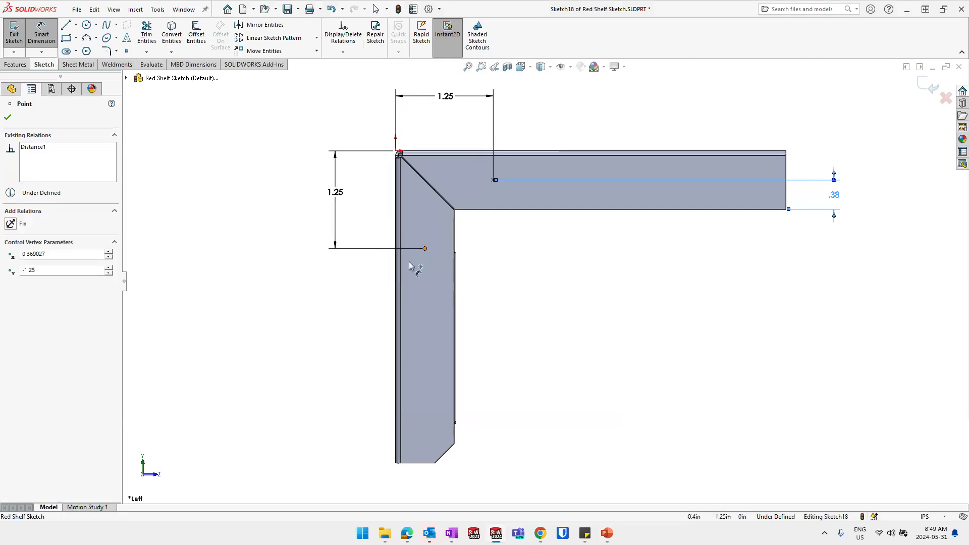
{"action": "left_click", "coordinate": [395, 279]}
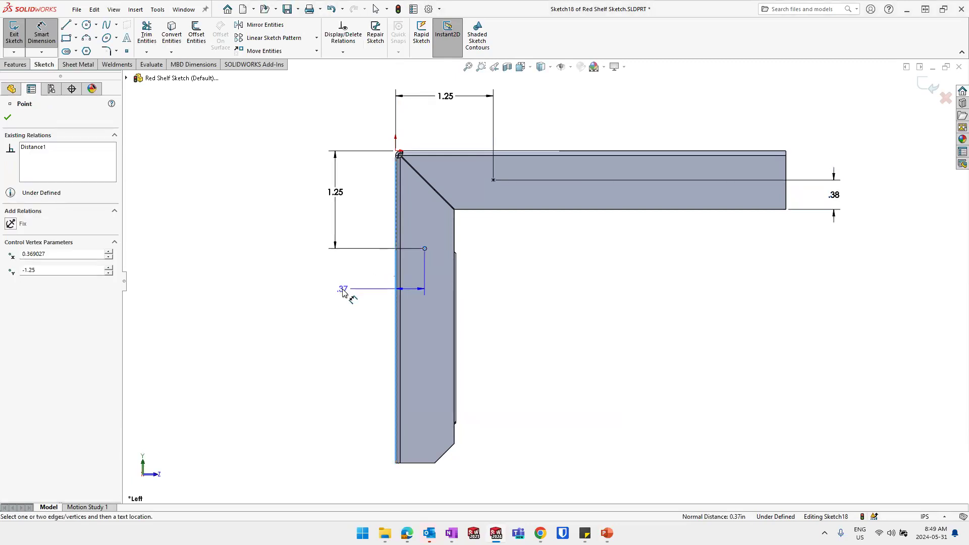
{"action": "left_click", "coordinate": [344, 291]}
{"action": "type", "text": ".8"}
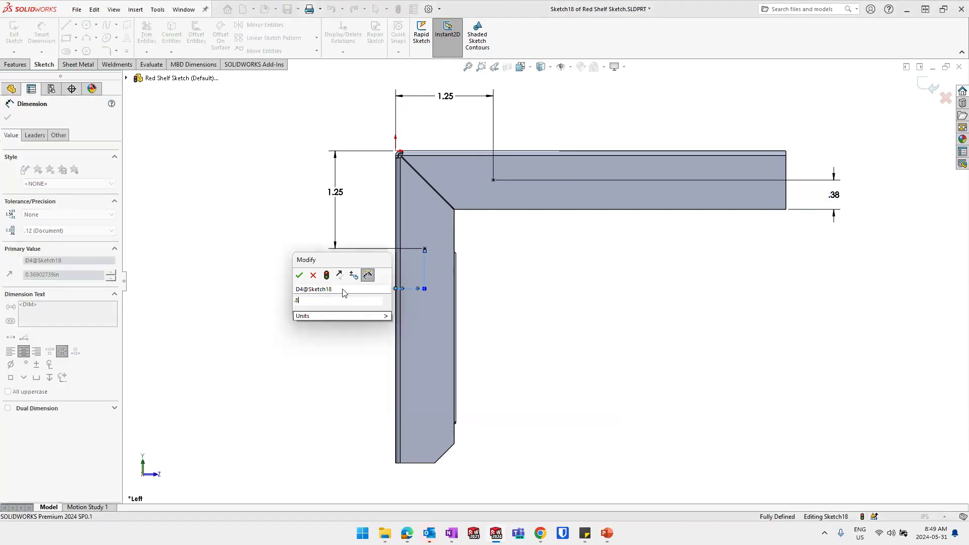
{"action": "key", "text": "BackSpace"}
{"action": "type", "text": "75/2"}
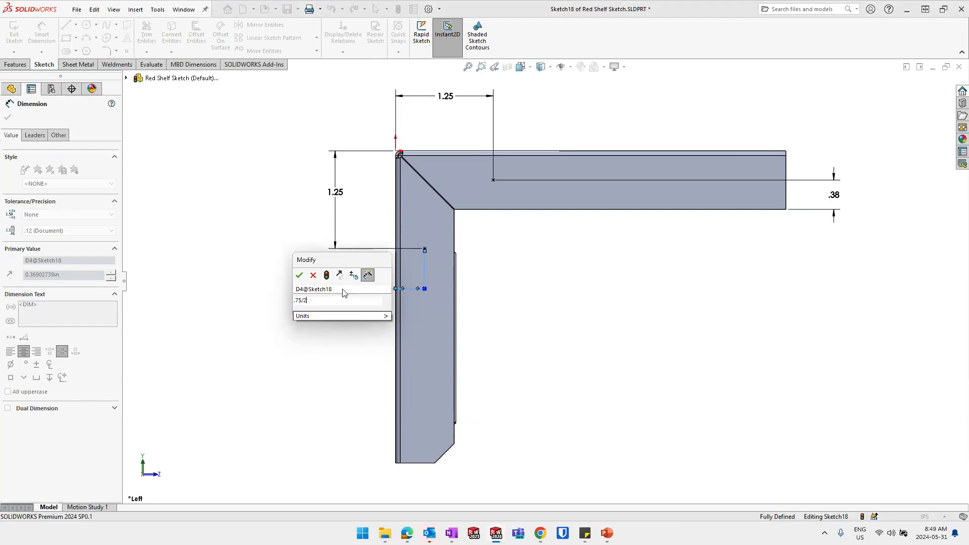
{"action": "key", "text": "Return"}
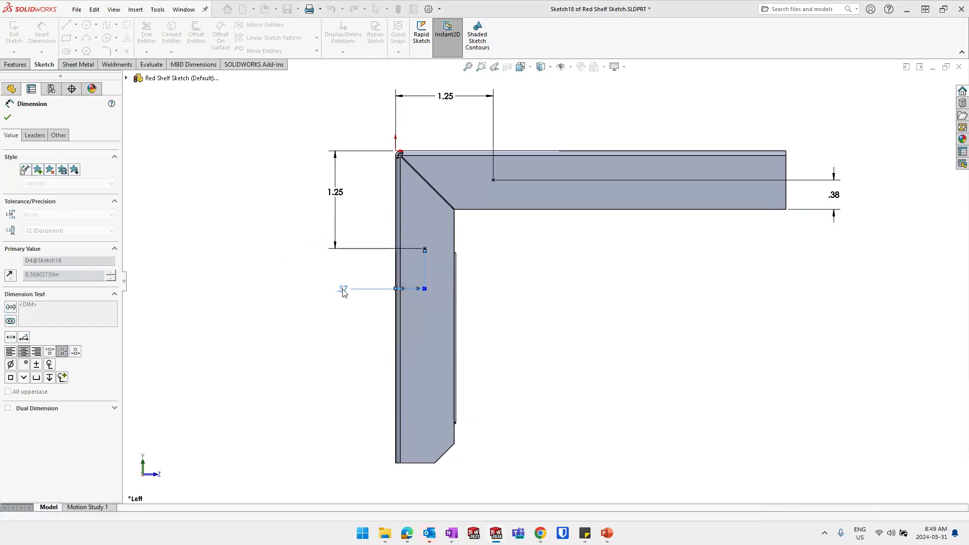
Reopen the vertical flange point's distance to the outer edge and enter it again as .75/2 in
{"action": "key", "text": "Escape"}
{"action": "double_click", "coordinate": [343, 289]}
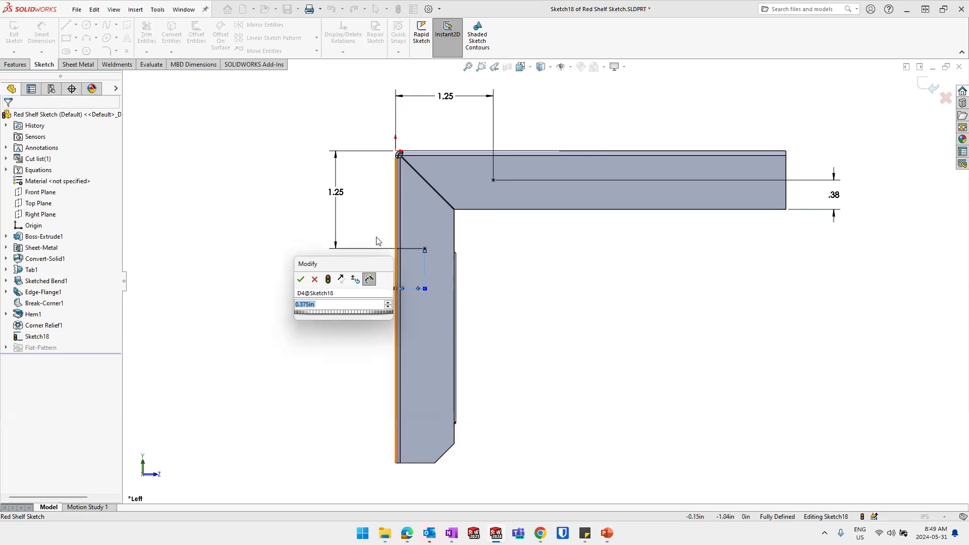
{"action": "left_click_drag", "start_coordinate": [318, 263], "coordinate": [271, 238]}
{"action": "left_click", "coordinate": [279, 281]}
{"action": "double_click", "coordinate": [279, 280]}
{"action": "type", "text": ".75/2"}
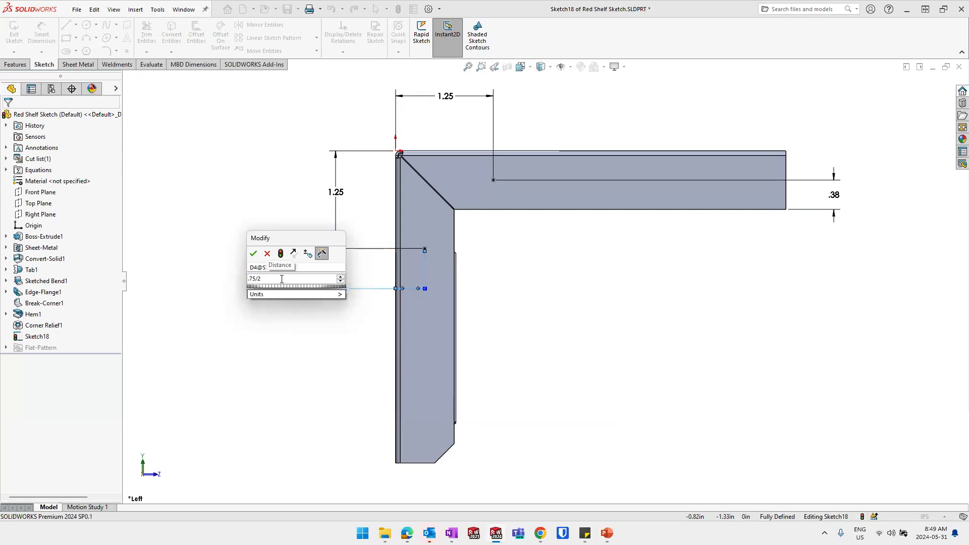
{"action": "left_click", "coordinate": [253, 253]}
{"action": "key", "text": "Escape"}
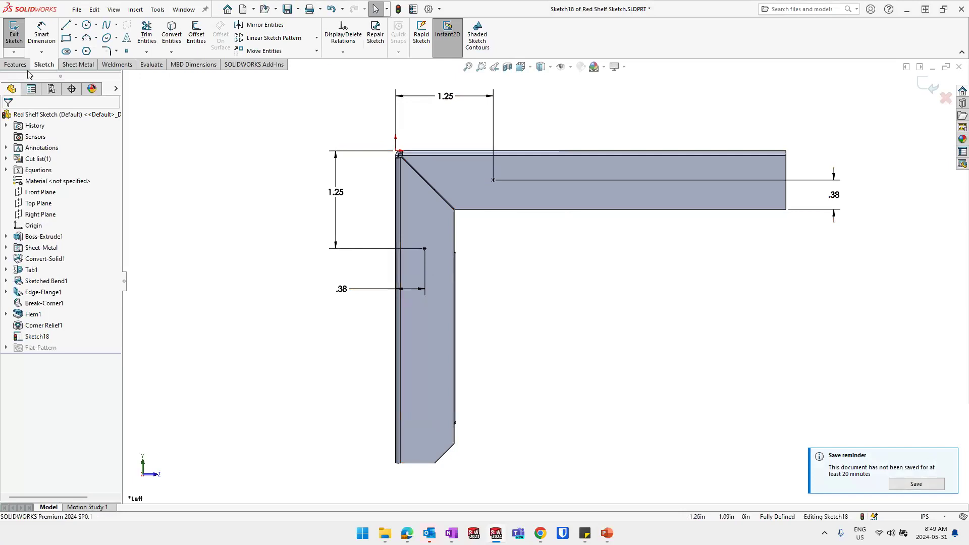
Exit the point sketch and start the Hole Wizard on its two points
{"action": "left_click", "coordinate": [9, 66]}
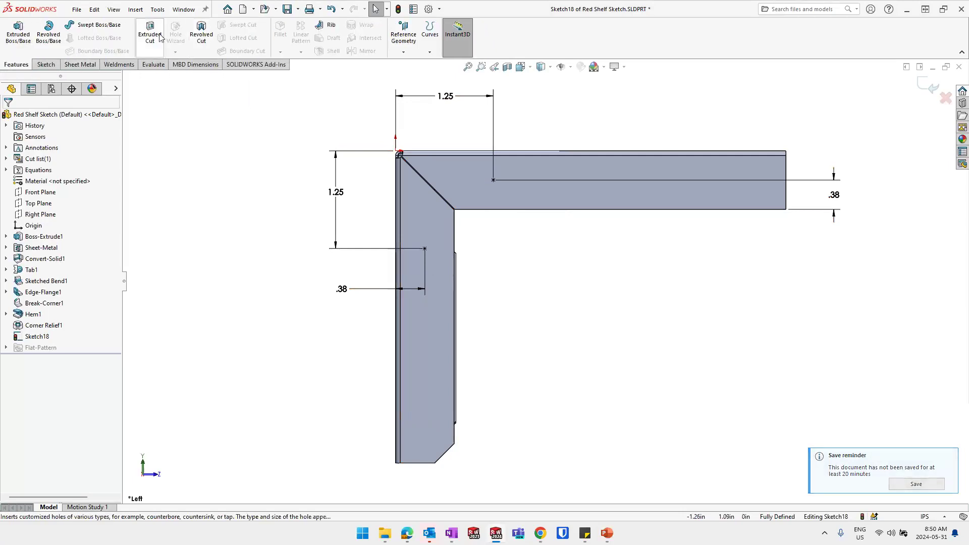
{"action": "left_click", "coordinate": [929, 85]}
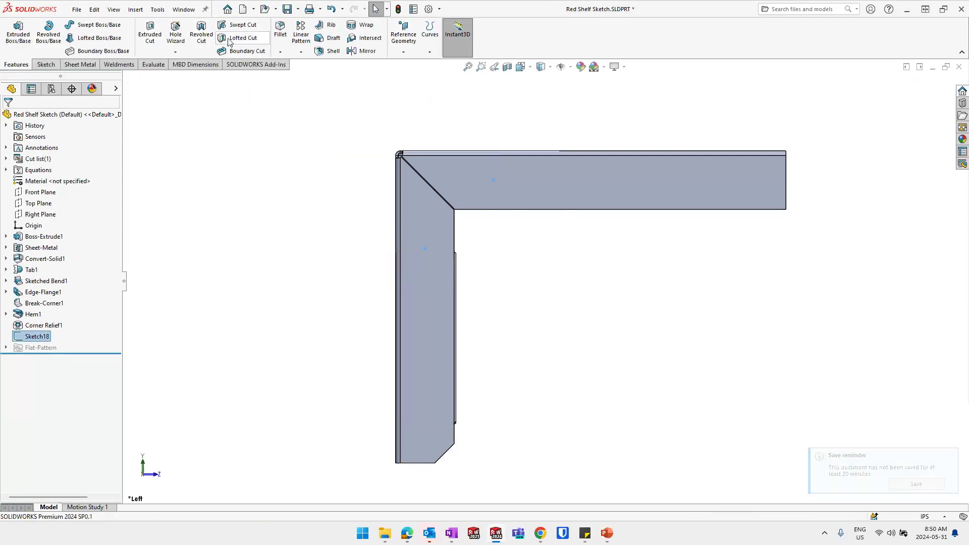
{"action": "left_click", "coordinate": [176, 34]}
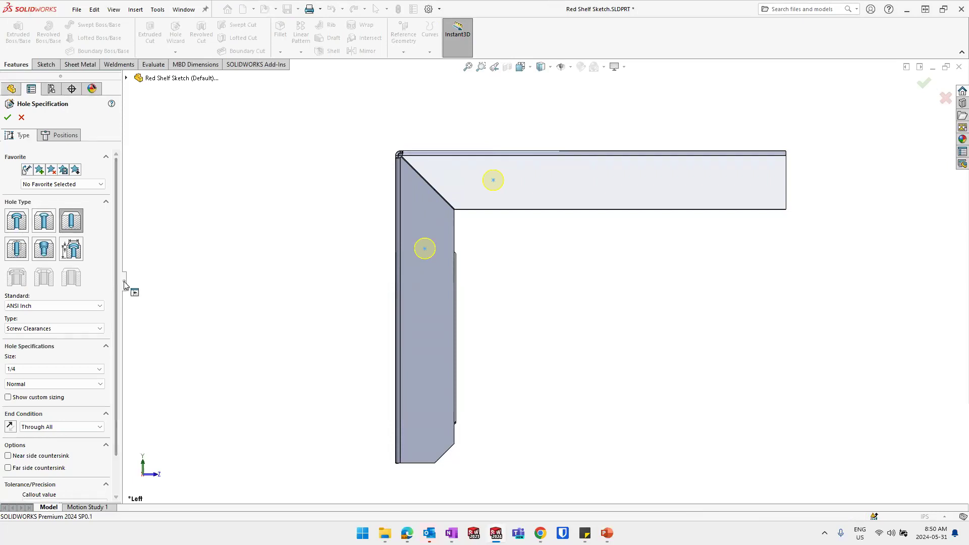
Define the two holes as plain holes to the ANSI Inch standard with the Screw Clearances type
{"action": "left_click_drag", "start_coordinate": [123, 281], "coordinate": [165, 289]}
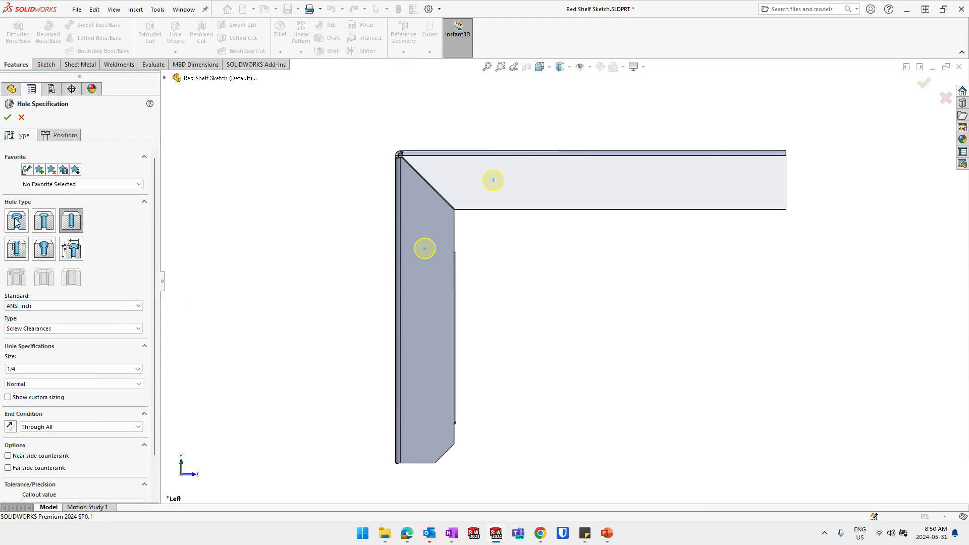
{"action": "left_click", "coordinate": [74, 222]}
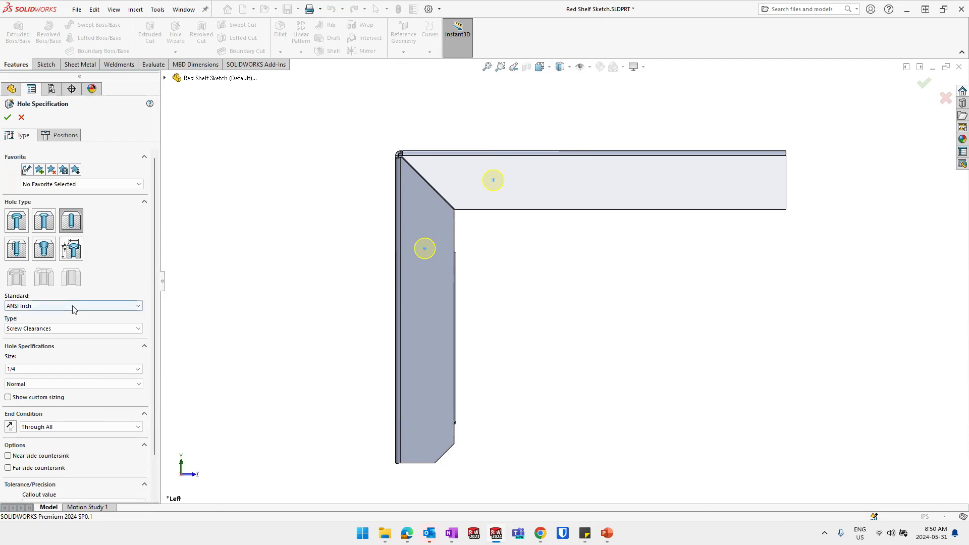
{"action": "left_click", "coordinate": [73, 306]}
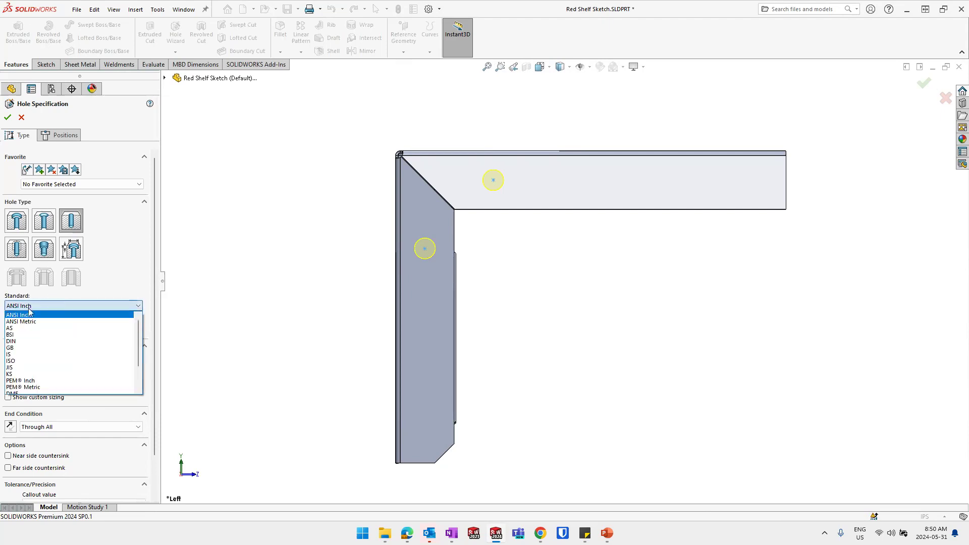
{"action": "scroll", "coordinate": [79, 323], "scroll_direction": "down", "scroll_amount": 2}
{"action": "scroll", "coordinate": [141, 350], "scroll_direction": "up", "scroll_amount": 2}
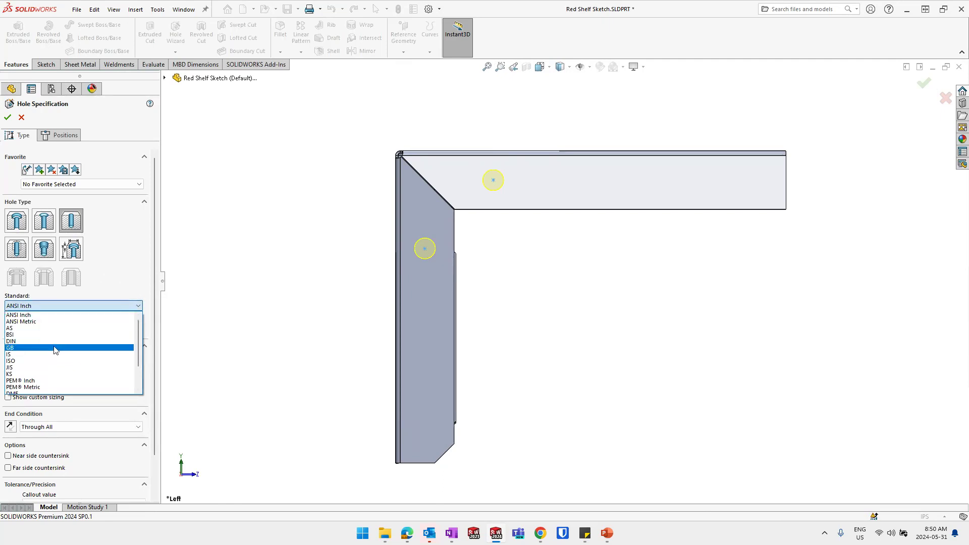
{"action": "left_click", "coordinate": [121, 275]}
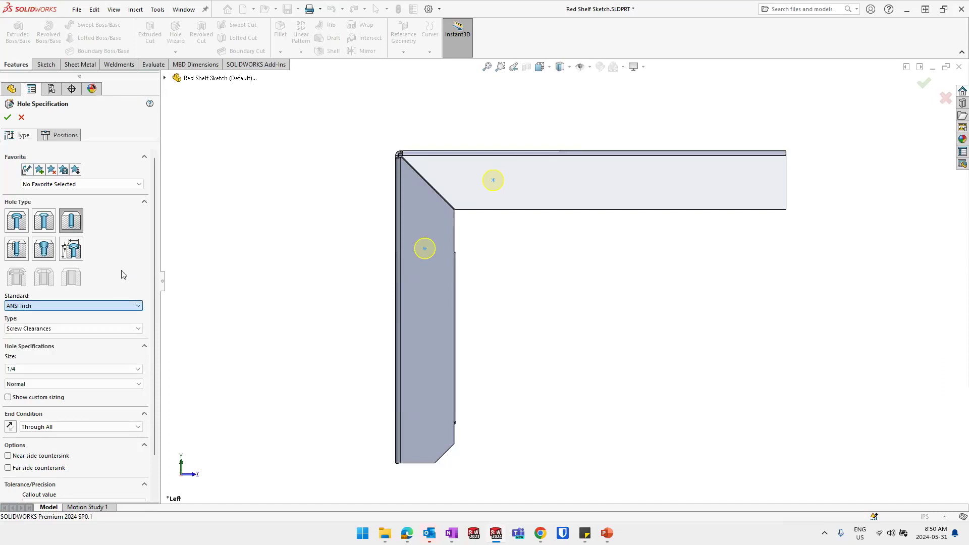
{"action": "left_click", "coordinate": [52, 333]}
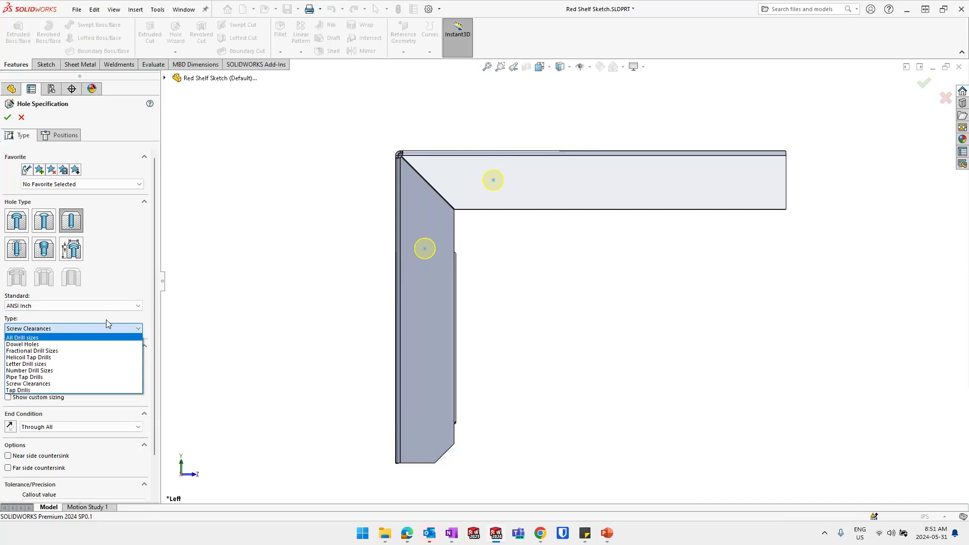
{"action": "left_click", "coordinate": [49, 386]}
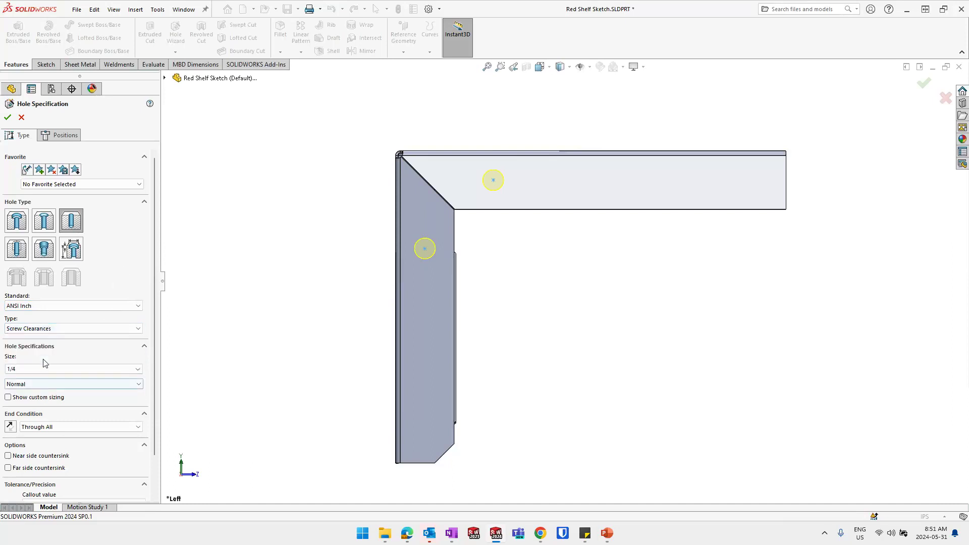
Set the hole size to 1/4 with a Normal fit
{"action": "left_click", "coordinate": [33, 372]}
{"action": "left_click", "coordinate": [31, 374]}
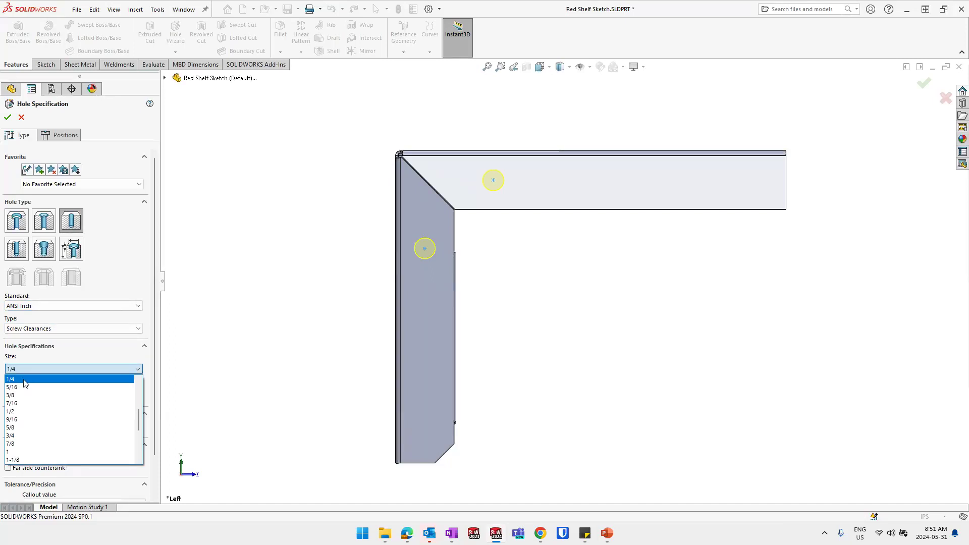
{"action": "left_click", "coordinate": [25, 379]}
{"action": "left_click", "coordinate": [32, 385]}
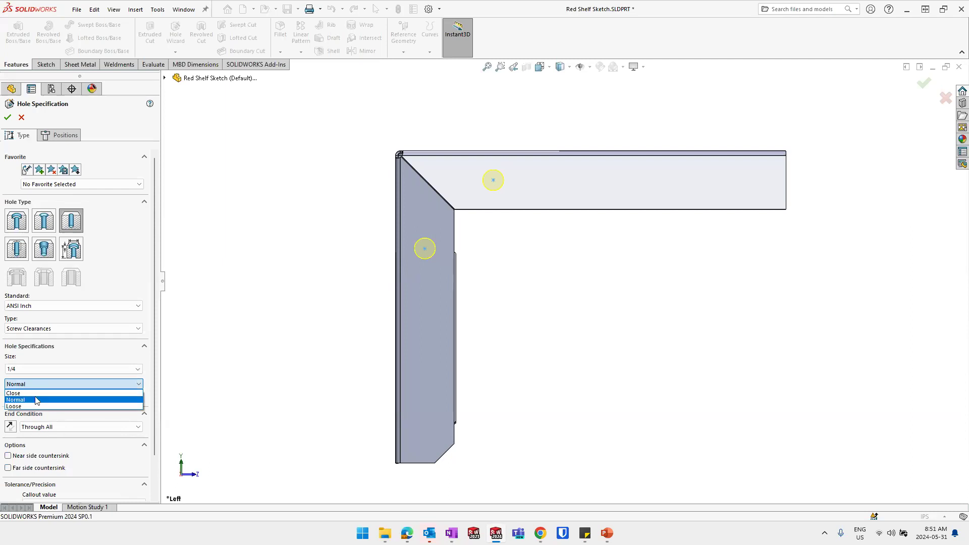
{"action": "left_click", "coordinate": [36, 401]}
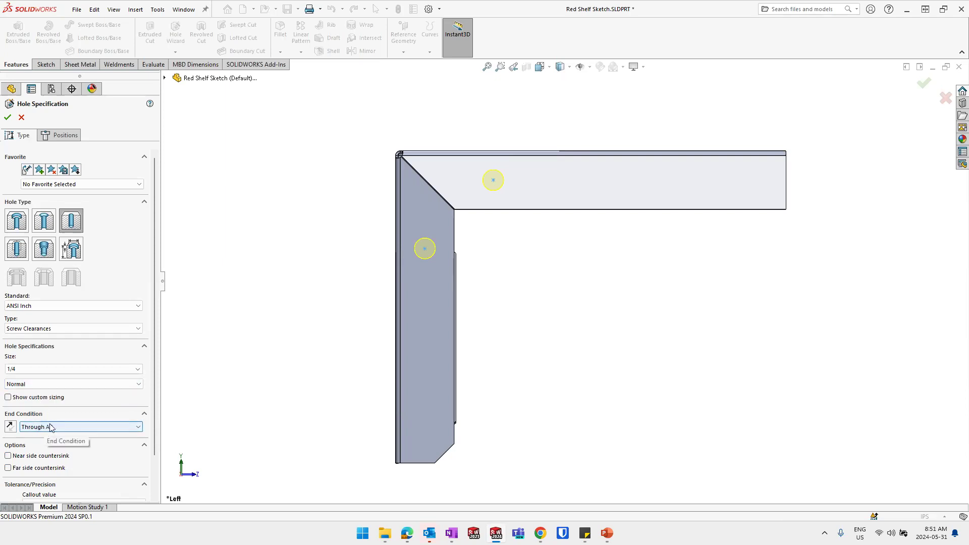
Check the remaining hole options and the two hole positions, and create the clearance holes
{"action": "scroll", "coordinate": [31, 429], "scroll_direction": "down", "scroll_amount": 2}
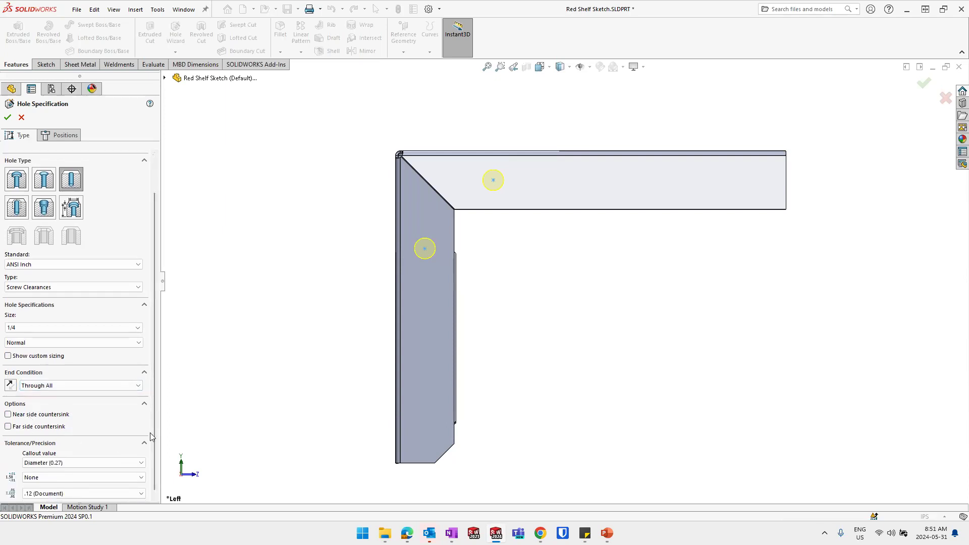
{"action": "scroll", "coordinate": [154, 435], "scroll_direction": "up", "scroll_amount": 2}
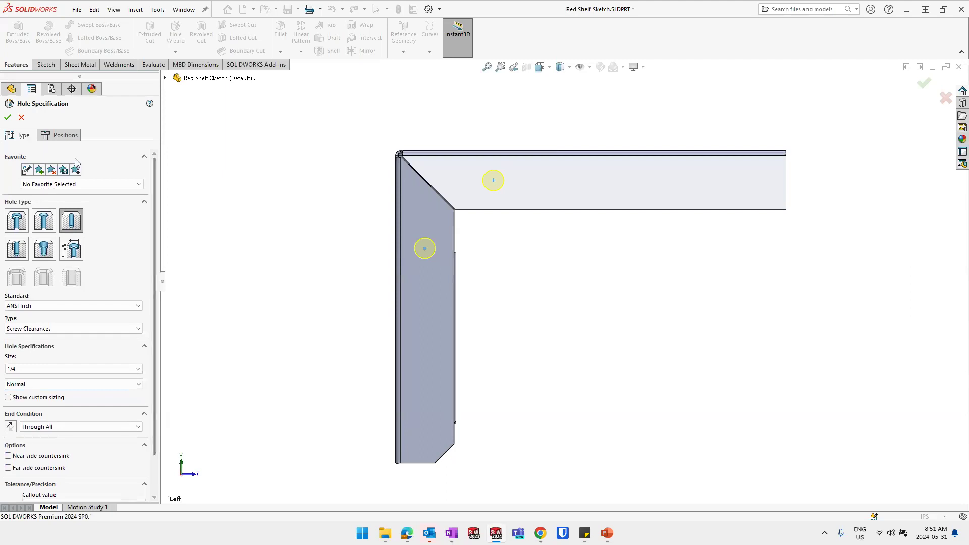
{"action": "left_click", "coordinate": [55, 137]}
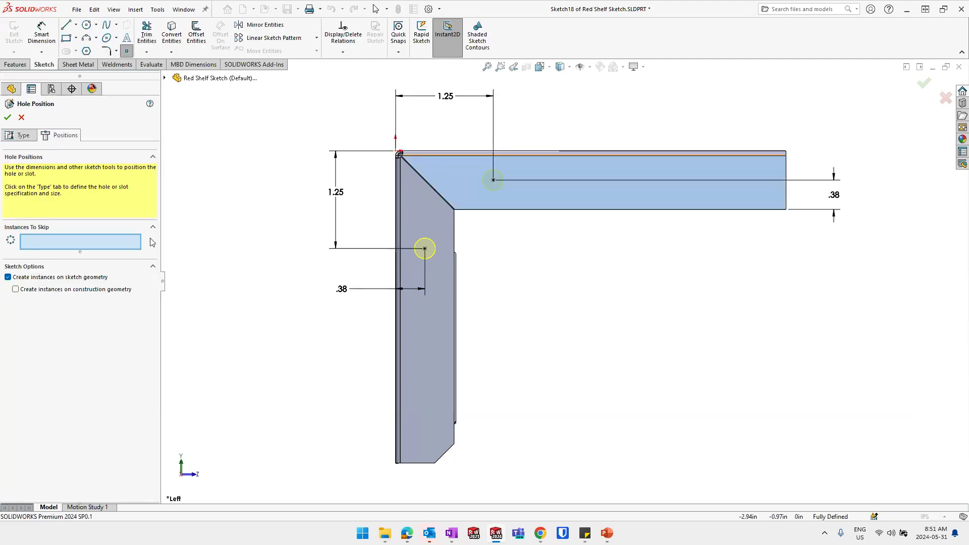
{"action": "left_click", "coordinate": [7, 119]}
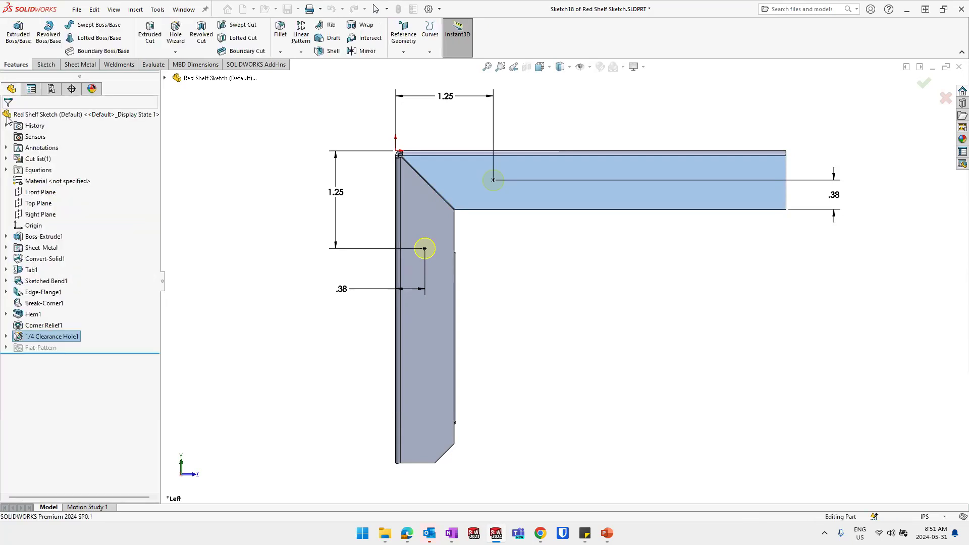
{"action": "left_click", "coordinate": [244, 279]}
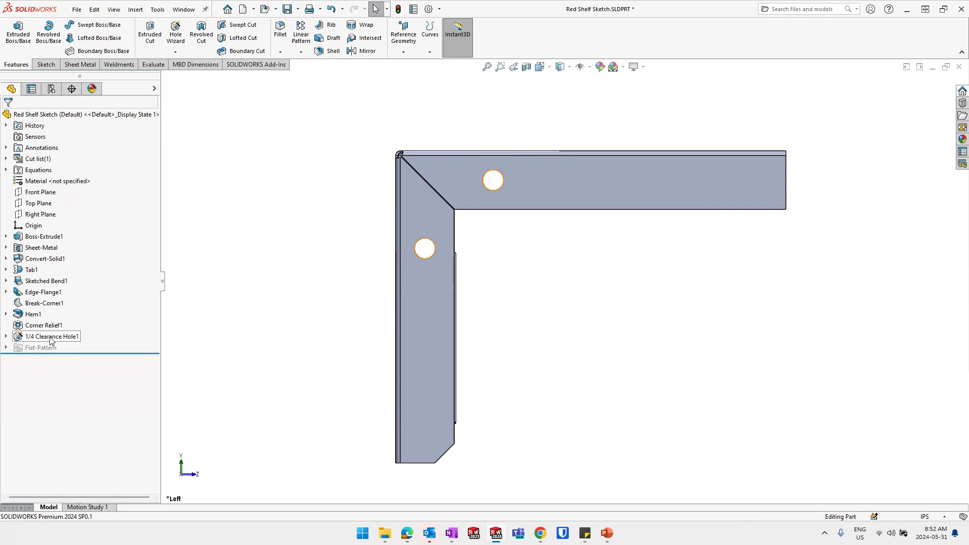
Measure the diameter of the clearance hole in the vertical flange
{"action": "left_click", "coordinate": [50, 337]}
{"action": "left_click", "coordinate": [245, 379]}
{"action": "key", "text": "s"}
{"action": "left_click", "coordinate": [279, 328]}
{"action": "type", "text": "meas"}
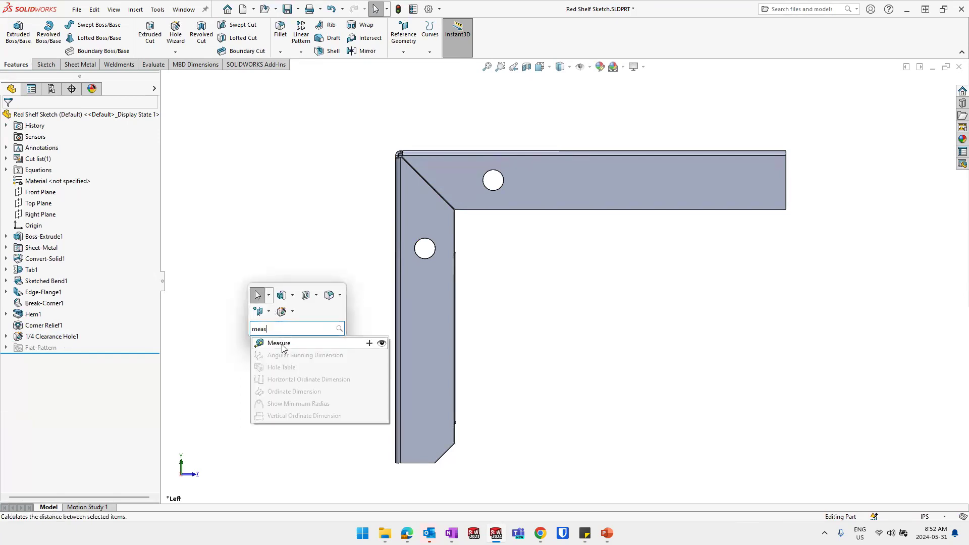
{"action": "left_click", "coordinate": [277, 343]}
{"action": "scroll", "coordinate": [404, 242], "scroll_direction": "down", "scroll_amount": 3}
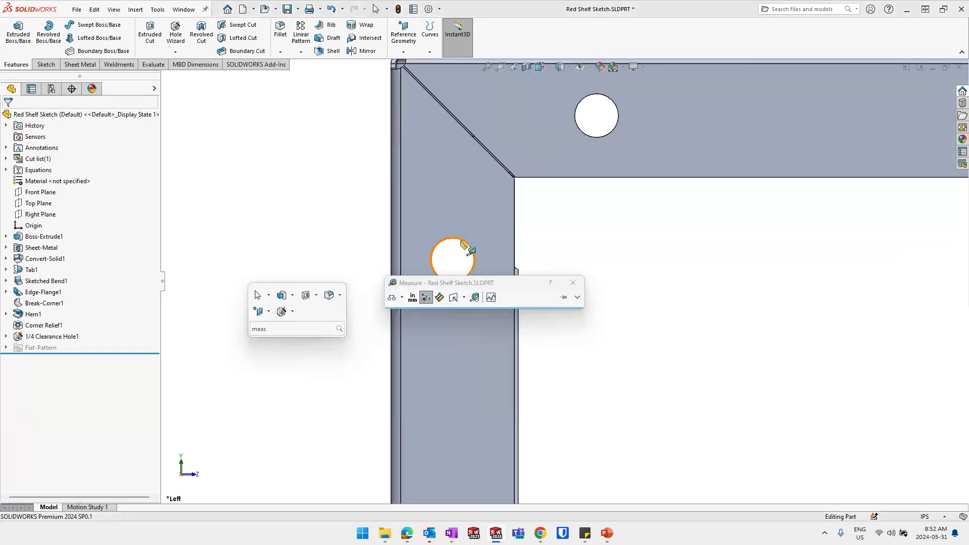
{"action": "left_click", "coordinate": [461, 240]}
{"action": "left_click", "coordinate": [578, 298]}
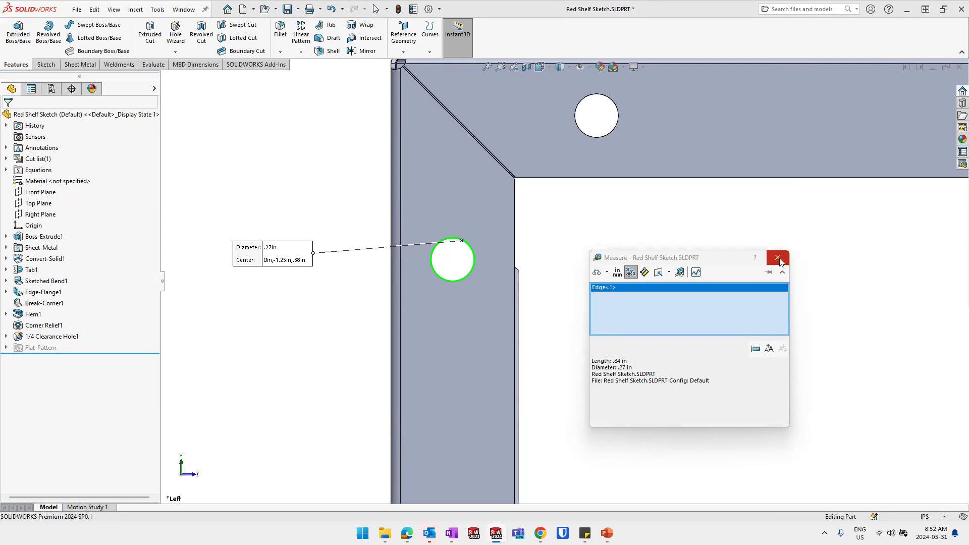
{"action": "left_click", "coordinate": [777, 257]}
{"action": "key", "text": "f"}
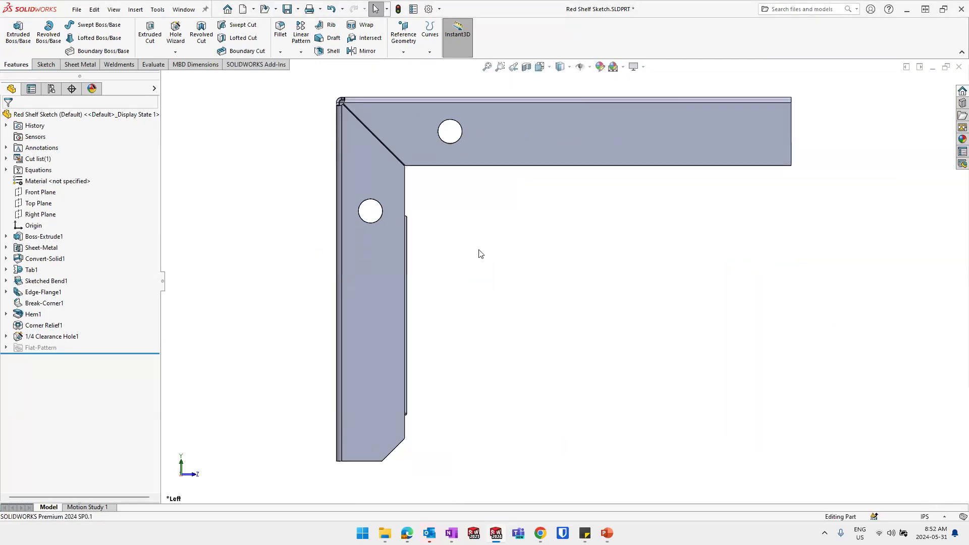
Edit the 1/4 clearance holes and set their end condition to Up To Next so they cut only the back flanges
{"action": "key", "text": "ctrl+7"}
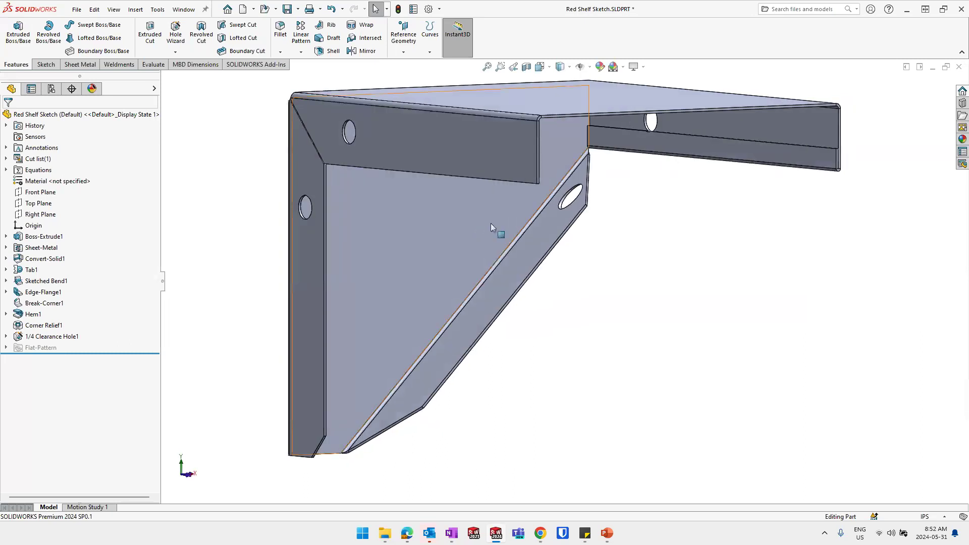
{"action": "middle_click_drag", "start_coordinate": [627, 193], "coordinate": [625, 169]}
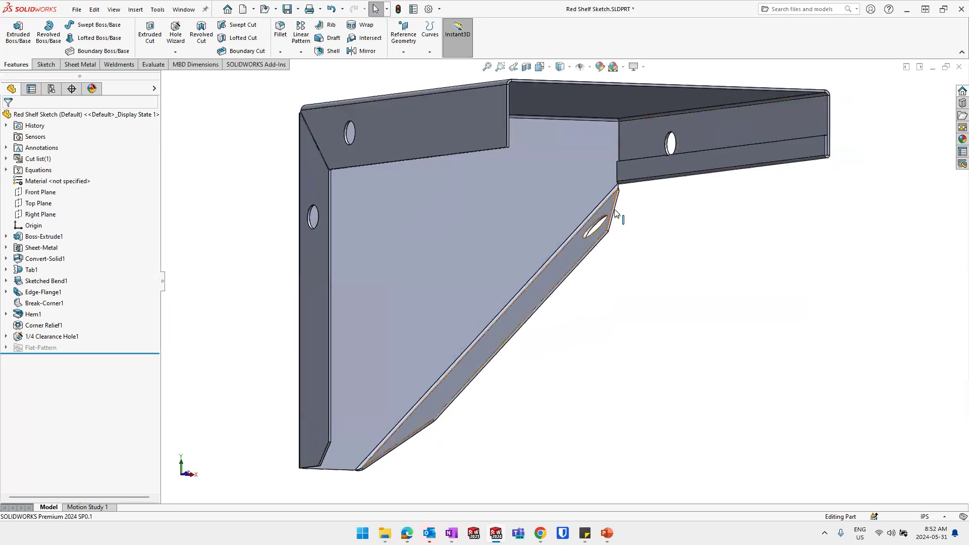
{"action": "left_click", "coordinate": [51, 336]}
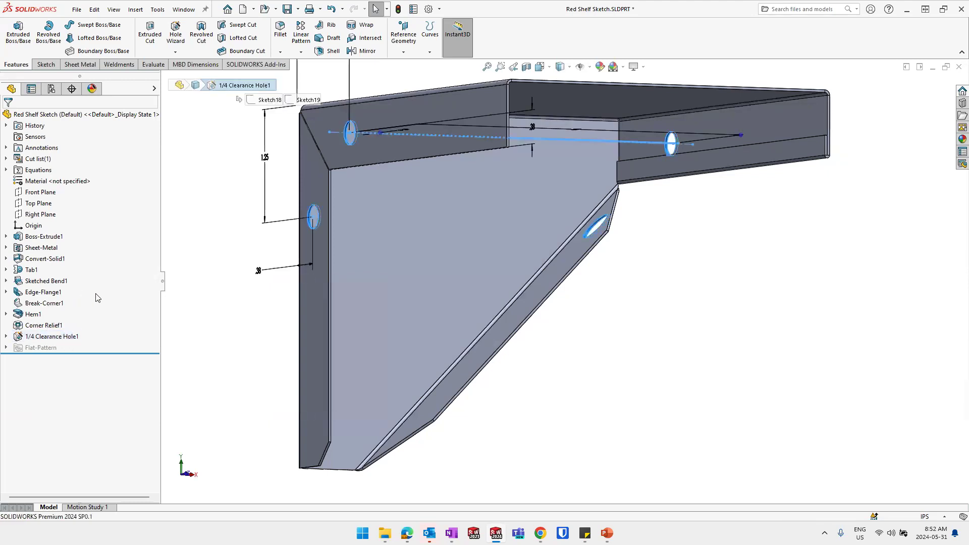
{"action": "scroll", "coordinate": [151, 303], "scroll_direction": "down", "scroll_amount": 2}
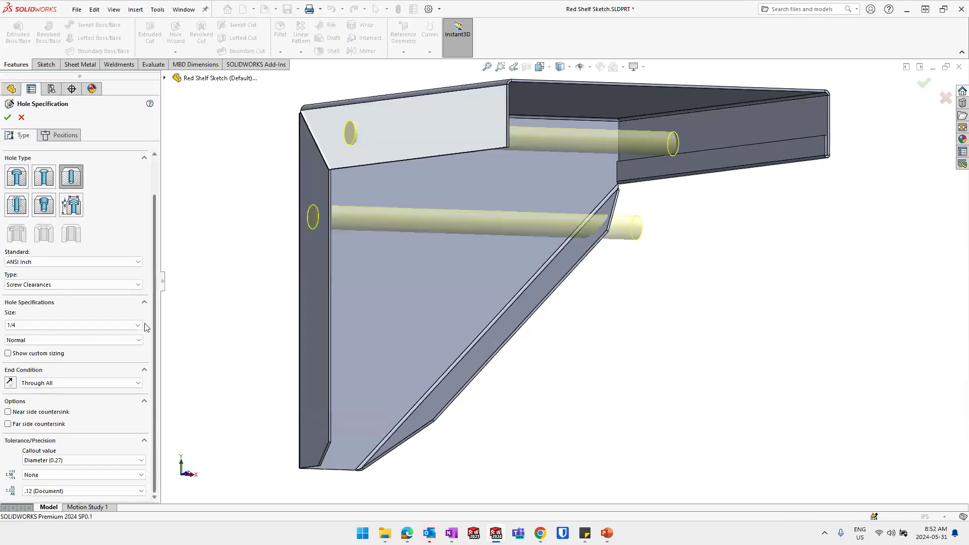
{"action": "left_click", "coordinate": [69, 379]}
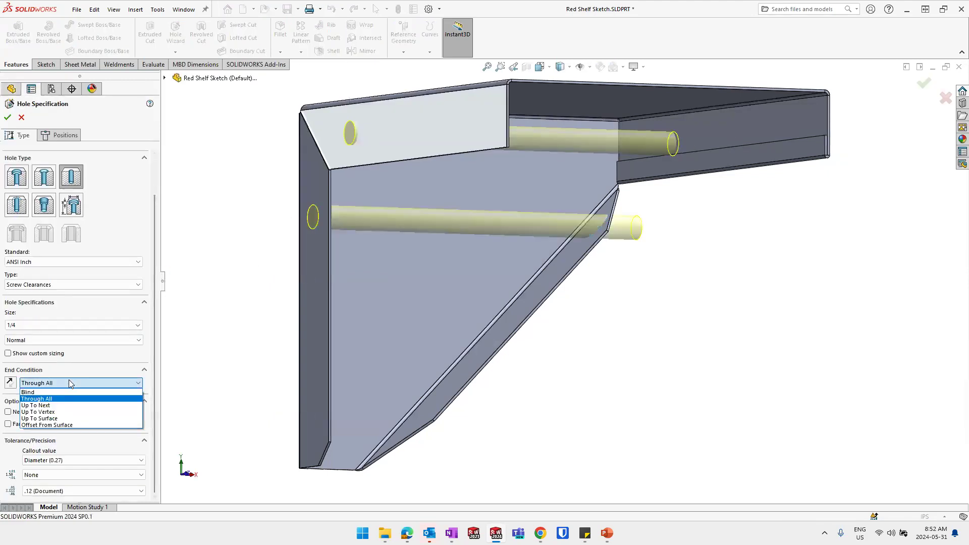
{"action": "left_click", "coordinate": [58, 406]}
{"action": "left_click", "coordinate": [8, 118]}
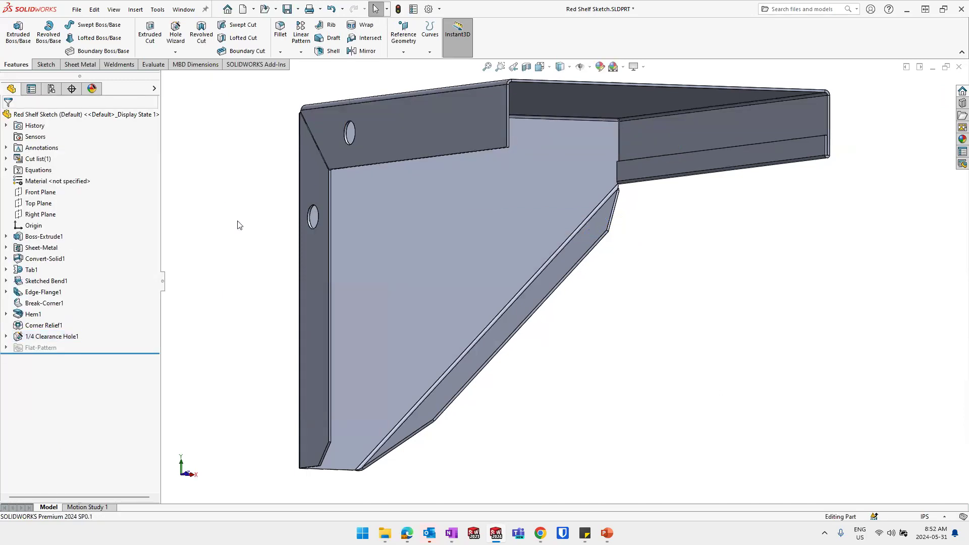
Mirror the whole sheet metal body about the thin end face at the open side of the shelf top, with solids merged
{"action": "middle_click_drag", "start_coordinate": [310, 178], "coordinate": [440, 229]}
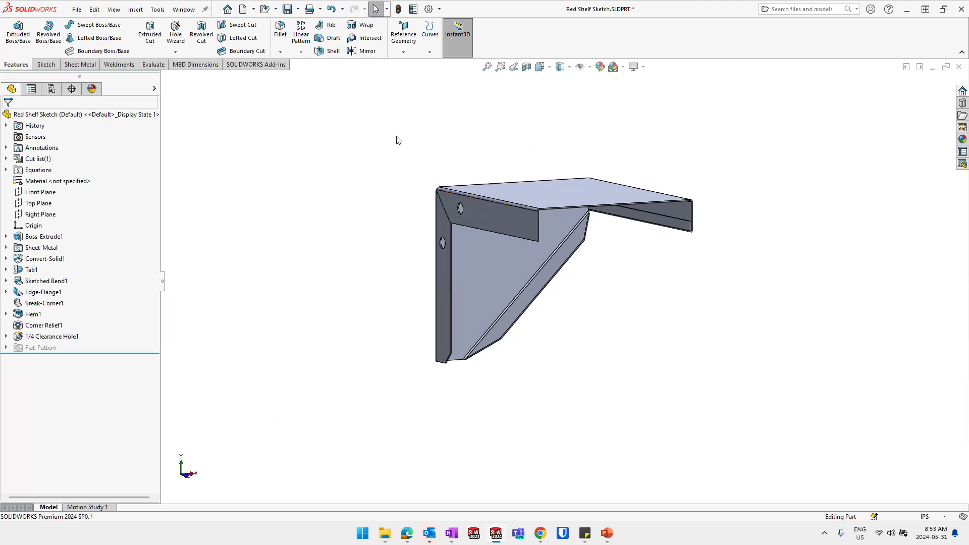
{"action": "left_click", "coordinate": [361, 51]}
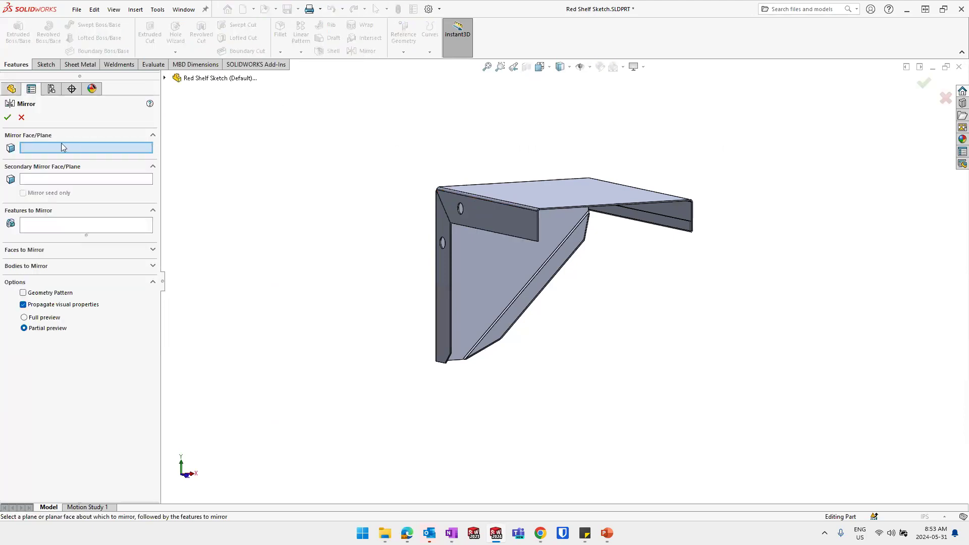
{"action": "left_click", "coordinate": [57, 266]}
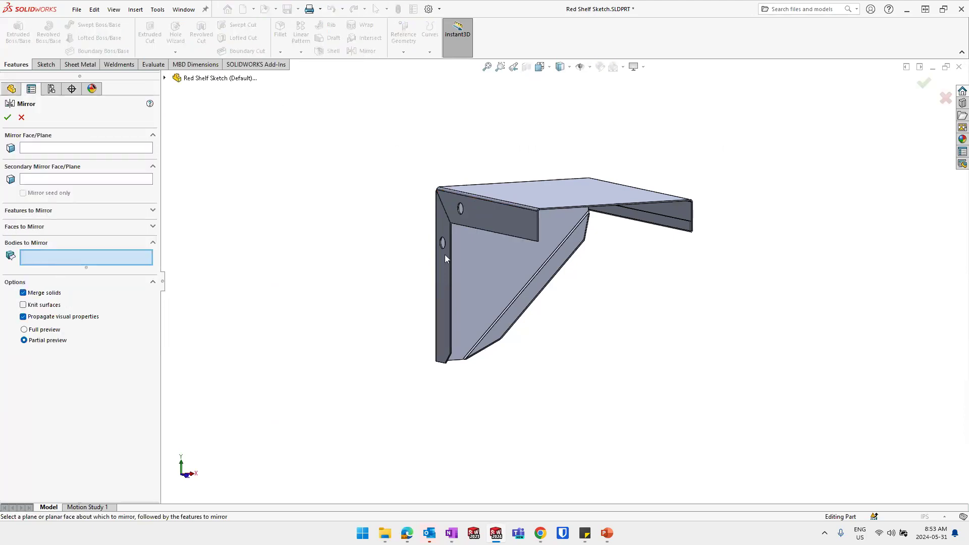
{"action": "left_click", "coordinate": [503, 249]}
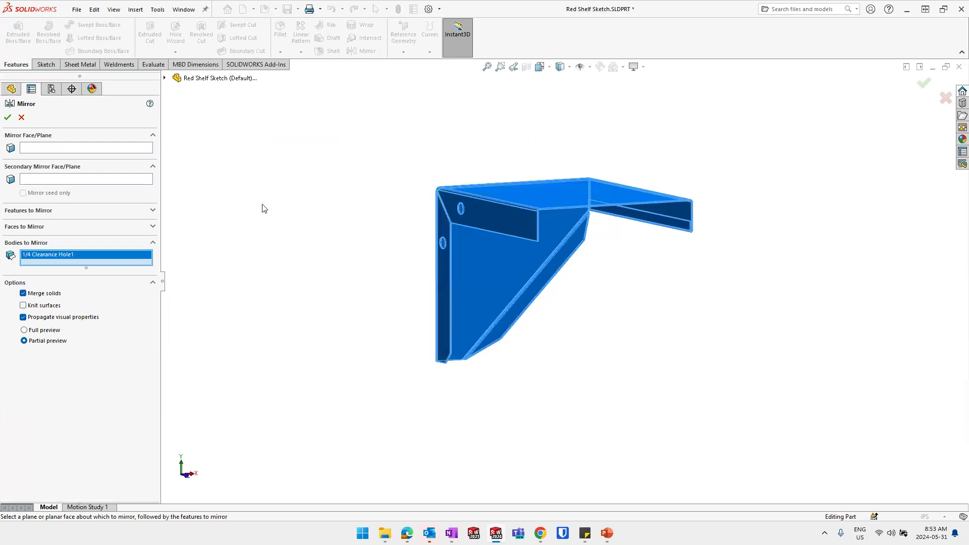
{"action": "left_click", "coordinate": [98, 148]}
{"action": "scroll", "coordinate": [654, 209], "scroll_direction": "down", "scroll_amount": 6}
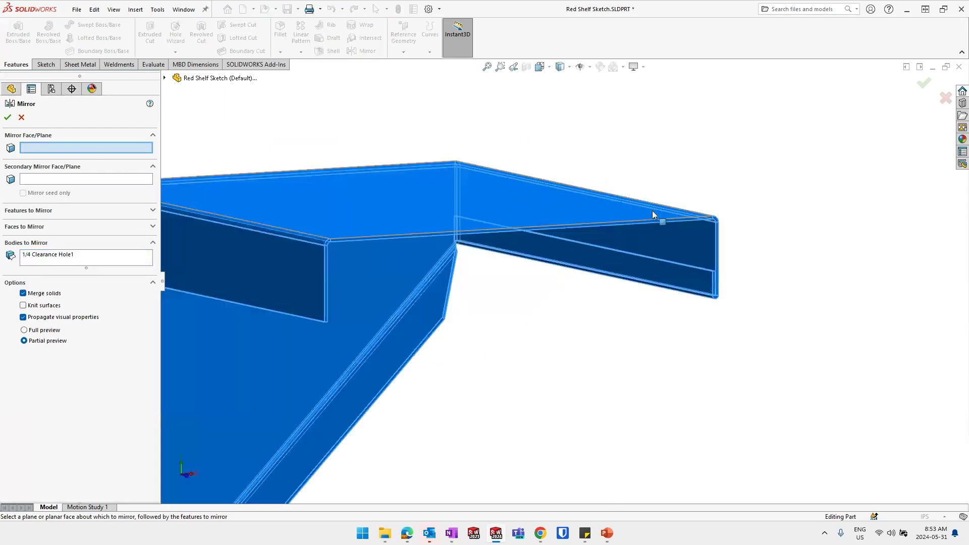
{"action": "left_click", "coordinate": [702, 309]}
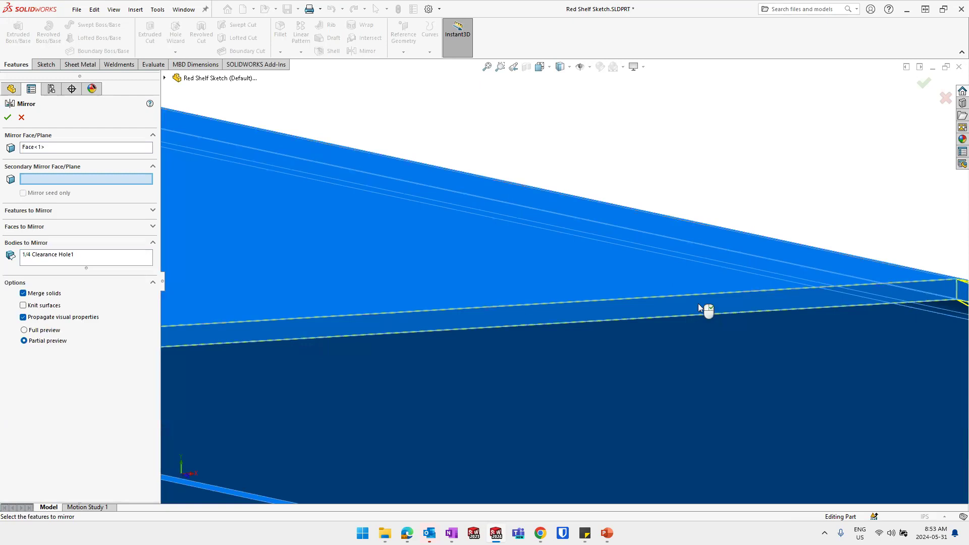
{"action": "scroll", "coordinate": [698, 304], "scroll_direction": "up", "scroll_amount": 6}
{"action": "scroll", "coordinate": [588, 277], "scroll_direction": "up", "scroll_amount": 4}
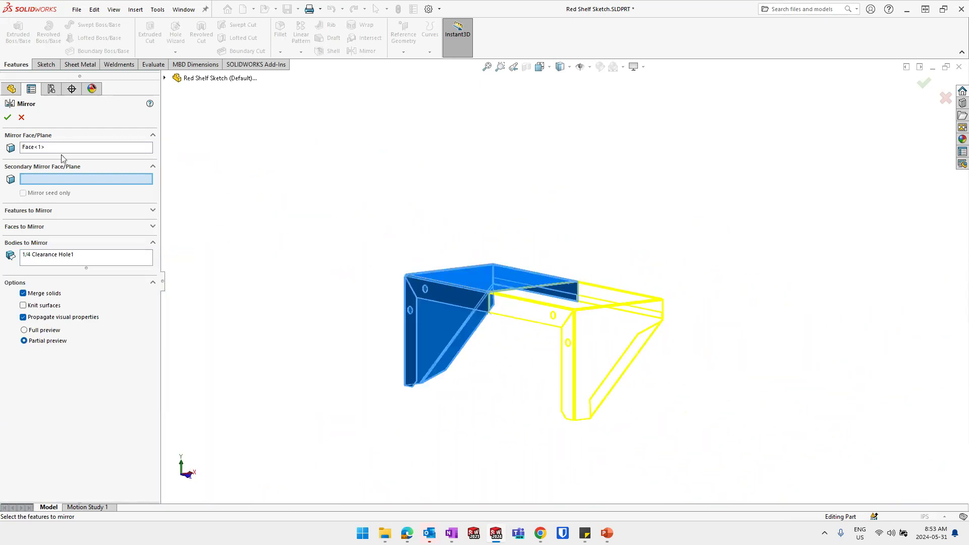
{"action": "left_click", "coordinate": [7, 117]}
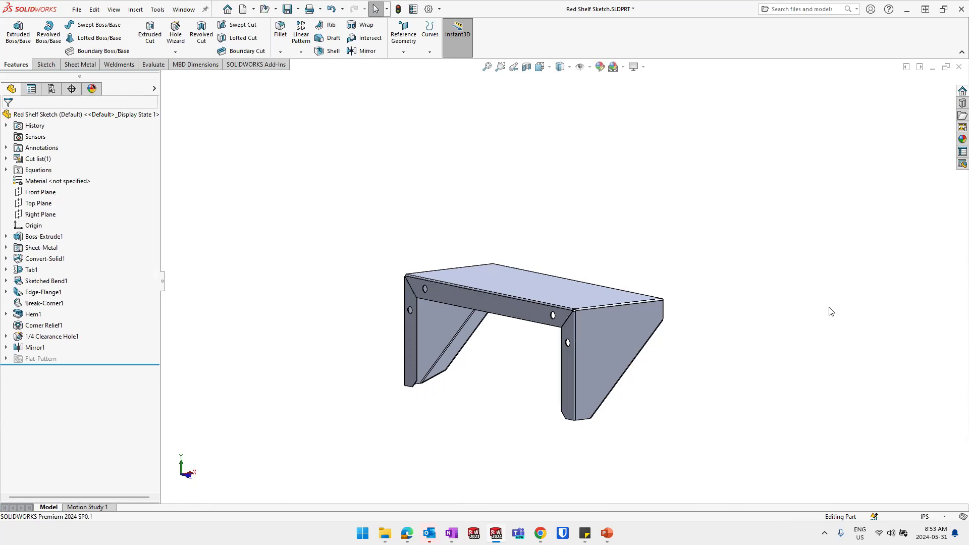
Flatten the mirrored shelf to examine its flat pattern and bend lines, and return it to the folded state
{"action": "middle_click_drag", "start_coordinate": [419, 239], "coordinate": [445, 229]}
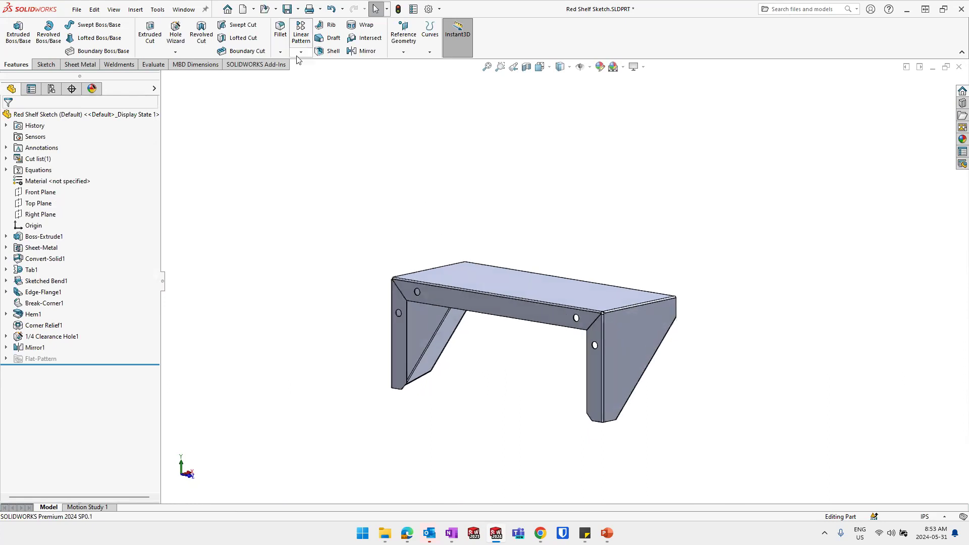
{"action": "left_click", "coordinate": [79, 65]}
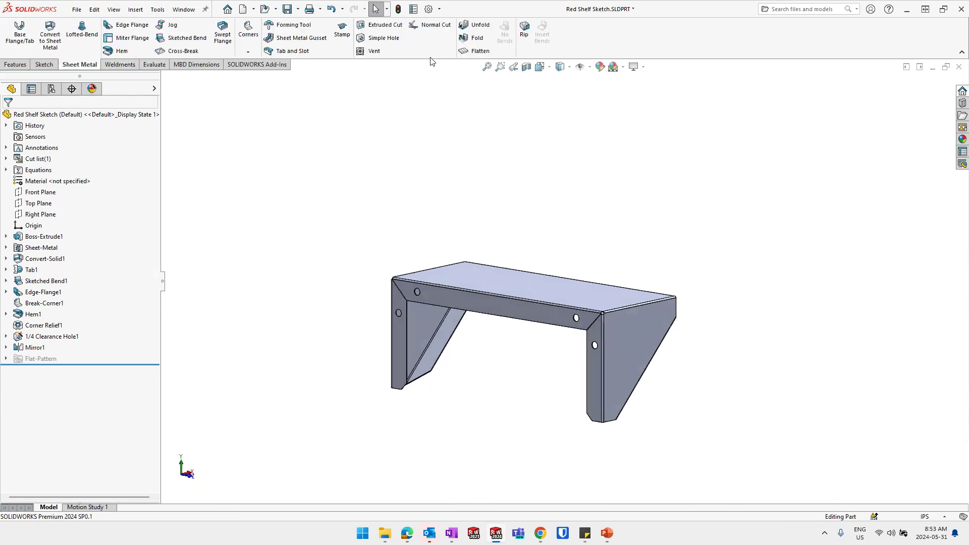
{"action": "left_click", "coordinate": [476, 50]}
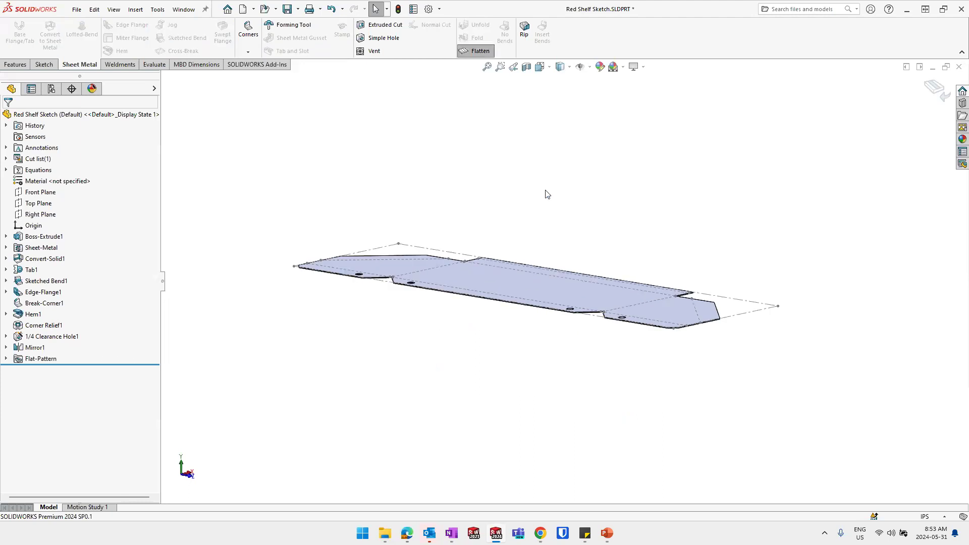
{"action": "middle_click_drag", "start_coordinate": [547, 194], "coordinate": [551, 288]}
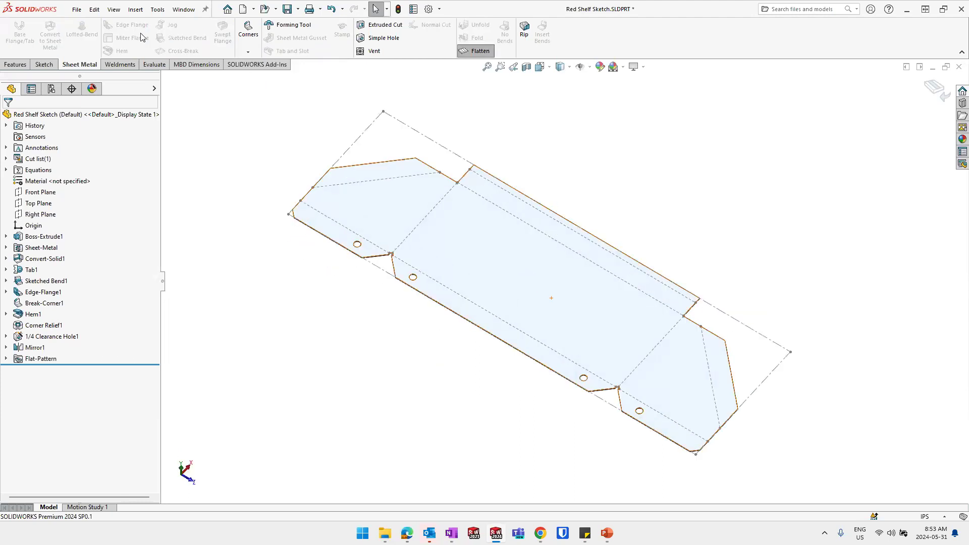
{"action": "left_click", "coordinate": [933, 86]}
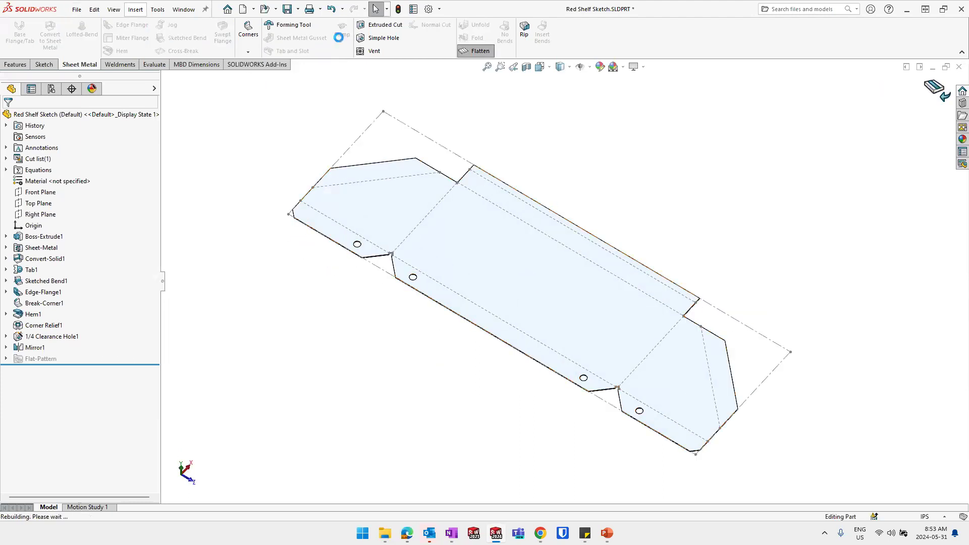
Create a new document from the standard Drawing template
{"action": "left_click", "coordinate": [76, 10]}
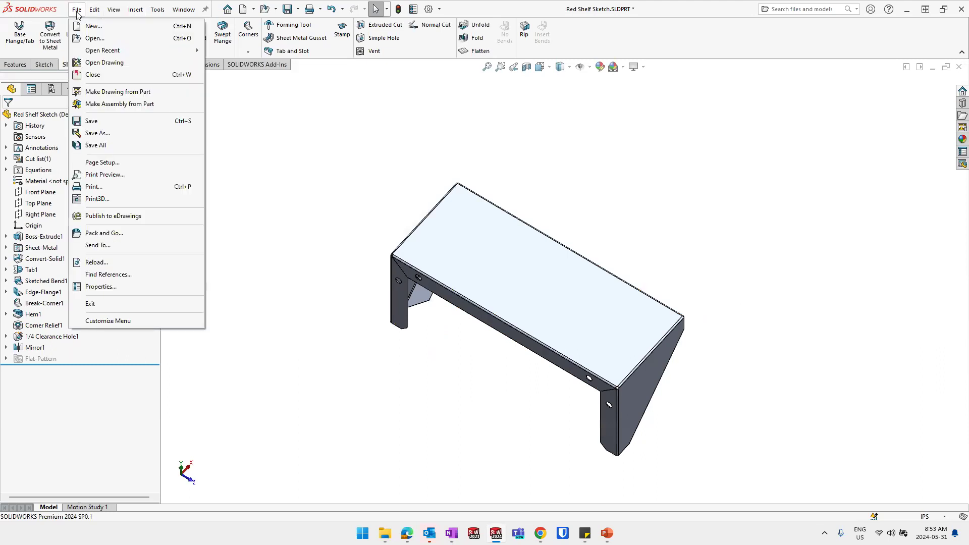
{"action": "left_click", "coordinate": [94, 26]}
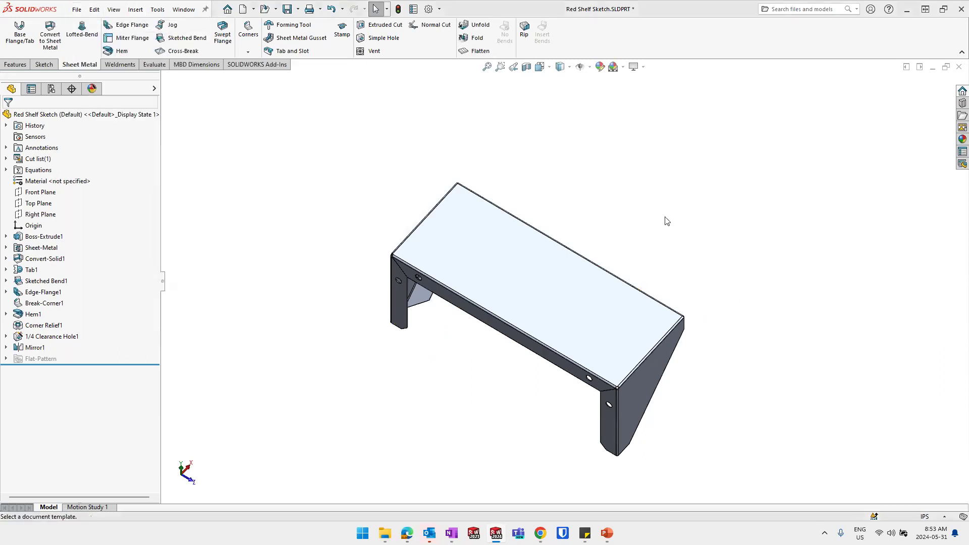
{"action": "left_click_drag", "start_coordinate": [685, 171], "coordinate": [474, 141]}
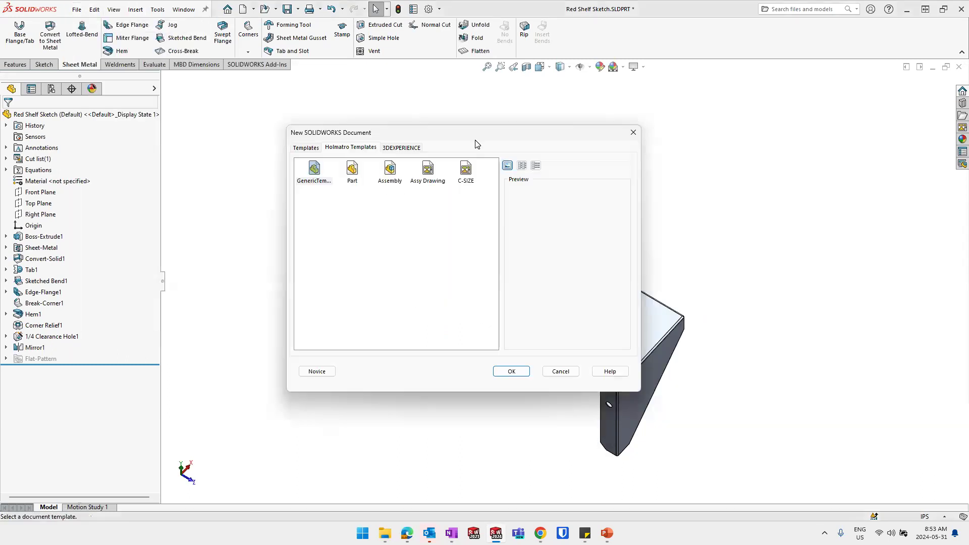
{"action": "left_click", "coordinate": [437, 174]}
{"action": "left_click", "coordinate": [459, 175]}
{"action": "left_click", "coordinate": [305, 147]}
{"action": "left_click", "coordinate": [427, 172]}
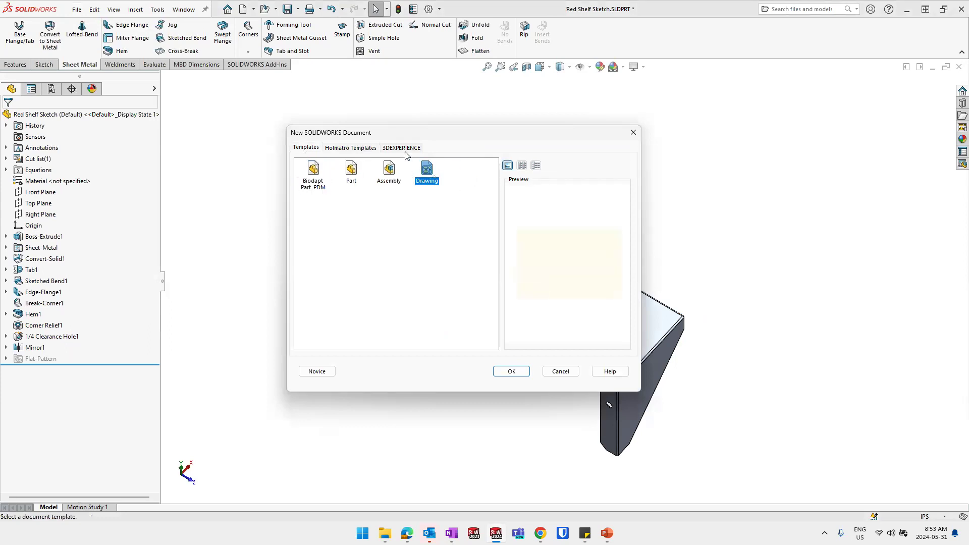
{"action": "left_click", "coordinate": [504, 372]}
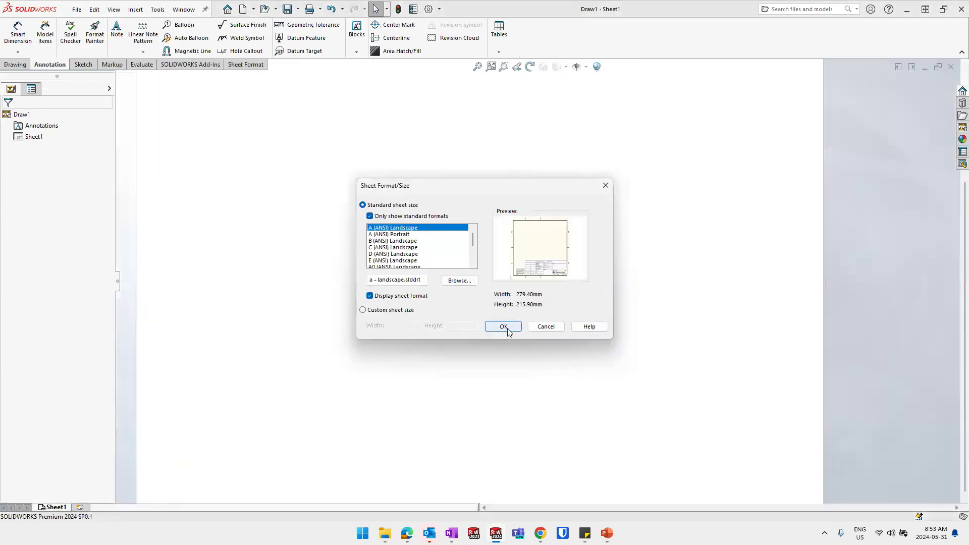
Set the drawing sheet size to B (ANSI) Landscape
{"action": "left_click", "coordinate": [399, 234]}
{"action": "left_click", "coordinate": [397, 241]}
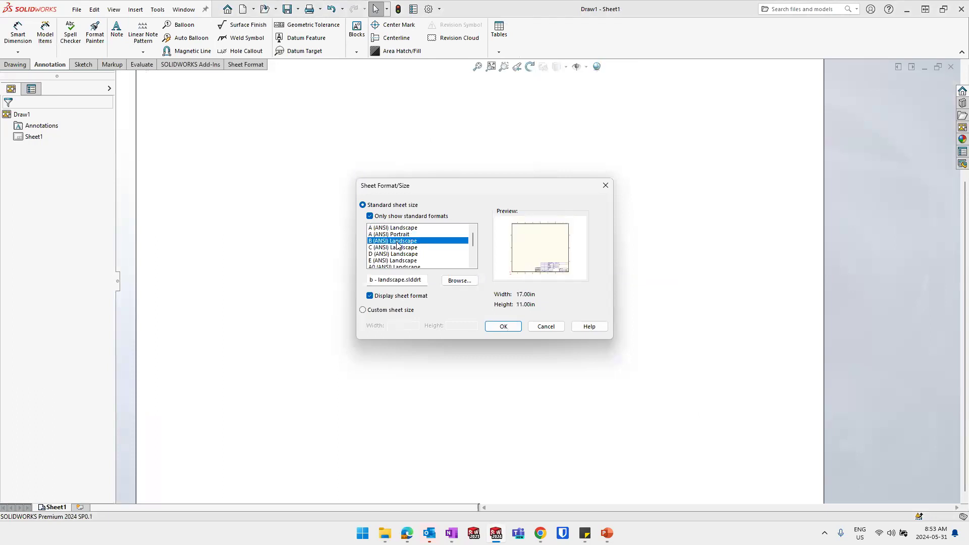
{"action": "left_click", "coordinate": [507, 326]}
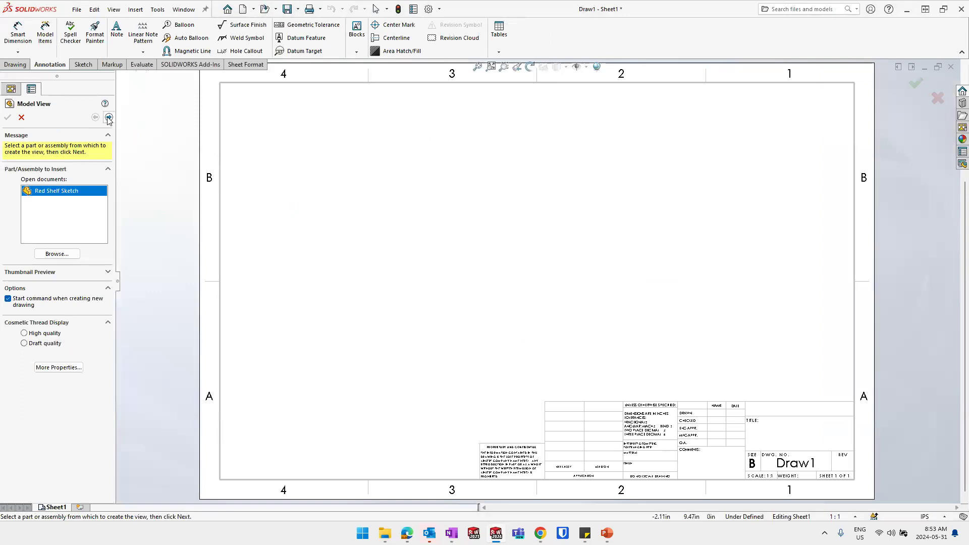
Place the front view of Red Shelf Sketch on the sheet, with projected top, right and isometric views
{"action": "left_click", "coordinate": [108, 117]}
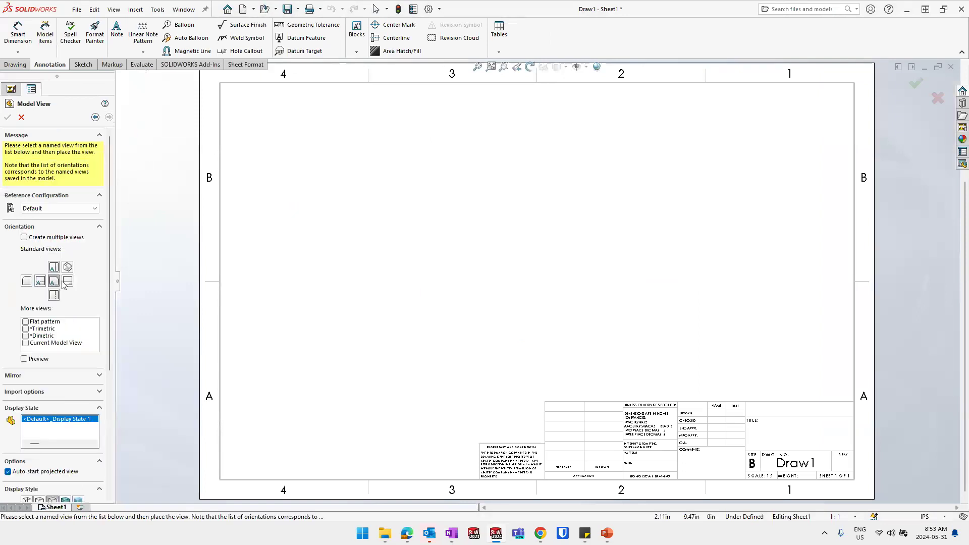
{"action": "left_click", "coordinate": [390, 300]}
{"action": "left_click", "coordinate": [390, 166]}
{"action": "left_click", "coordinate": [576, 292]}
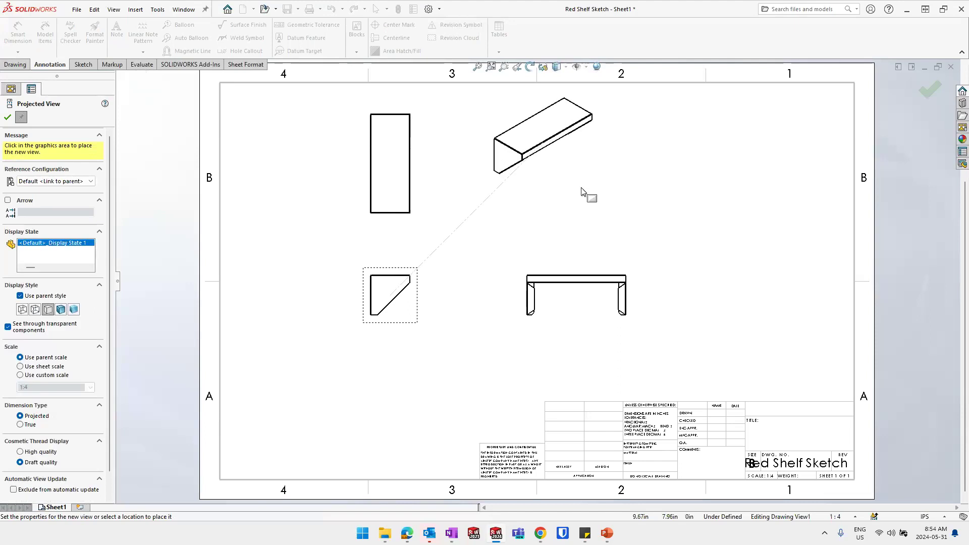
{"action": "left_click", "coordinate": [571, 201]}
{"action": "key", "text": "Escape"}
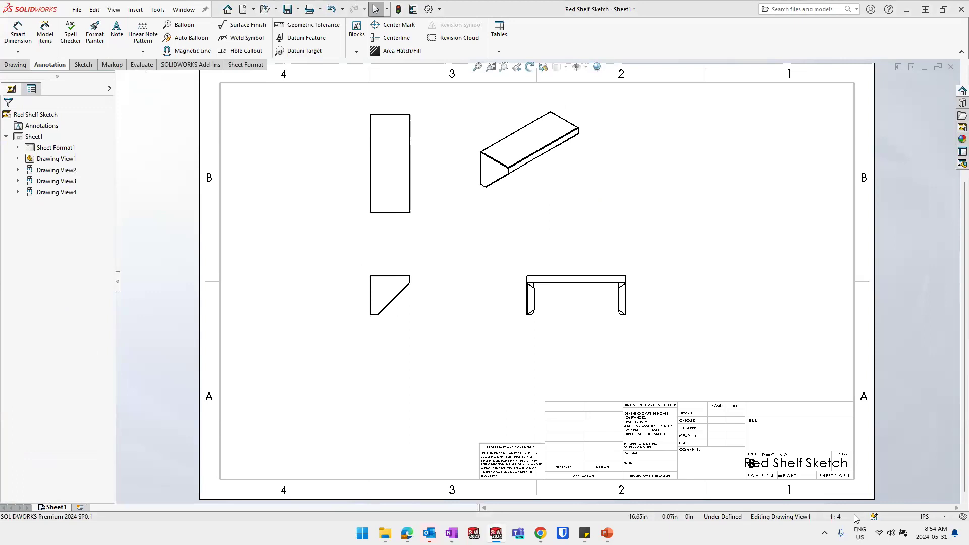
Set the scale of Sheet1 to 1:2
{"action": "left_click", "coordinate": [805, 295]}
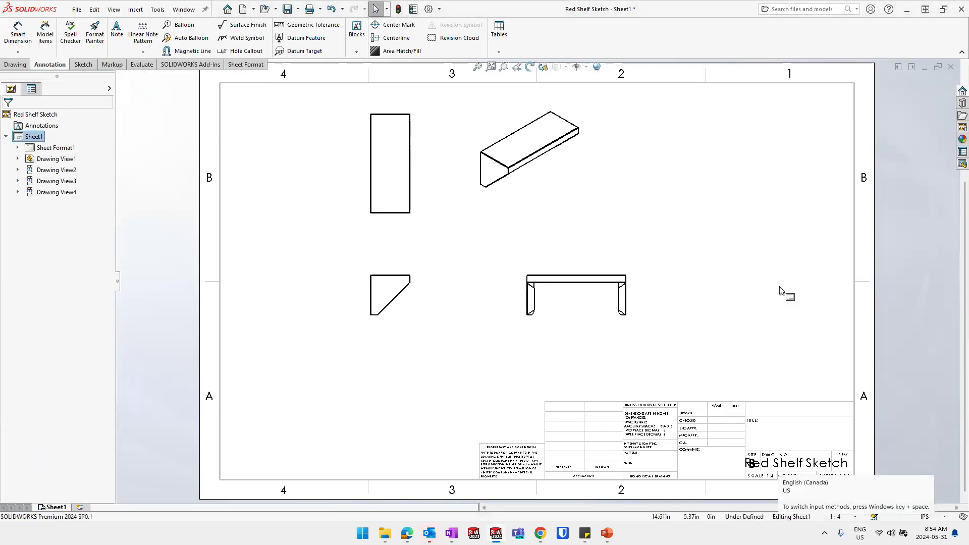
{"action": "left_click", "coordinate": [834, 515]}
{"action": "left_click", "coordinate": [824, 291]}
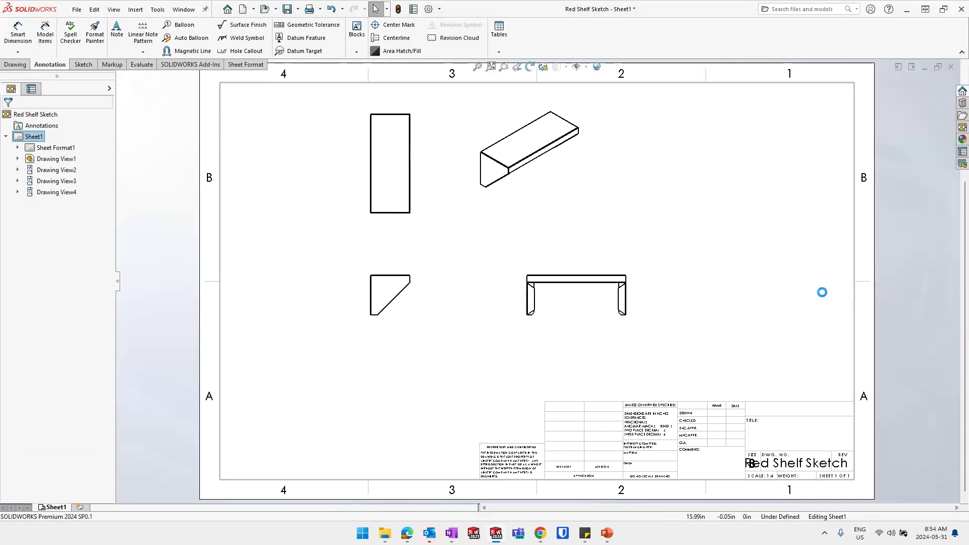
Spread out the front, right and isometric views on the sheet, with the isometric view above the right view
{"action": "left_click_drag", "start_coordinate": [686, 309], "coordinate": [787, 316]}
{"action": "mouse_move", "coordinate": [417, 329]}
{"action": "left_mouse_down"}
{"action": "mouse_move", "coordinate": [381, 353]}
{"action": "mouse_move", "coordinate": [382, 401]}
{"action": "left_mouse_up"}
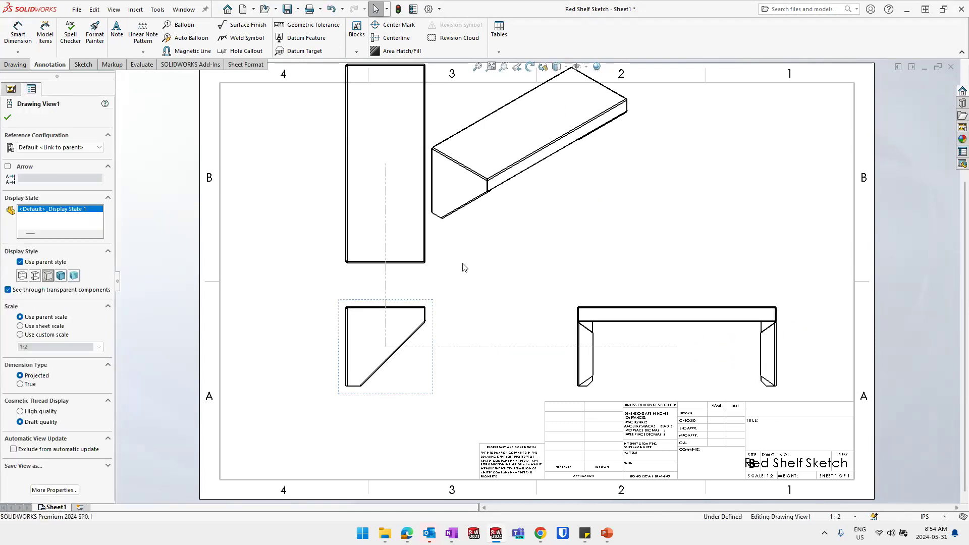
{"action": "left_click", "coordinate": [569, 171]}
{"action": "left_click_drag", "start_coordinate": [645, 151], "coordinate": [788, 203]}
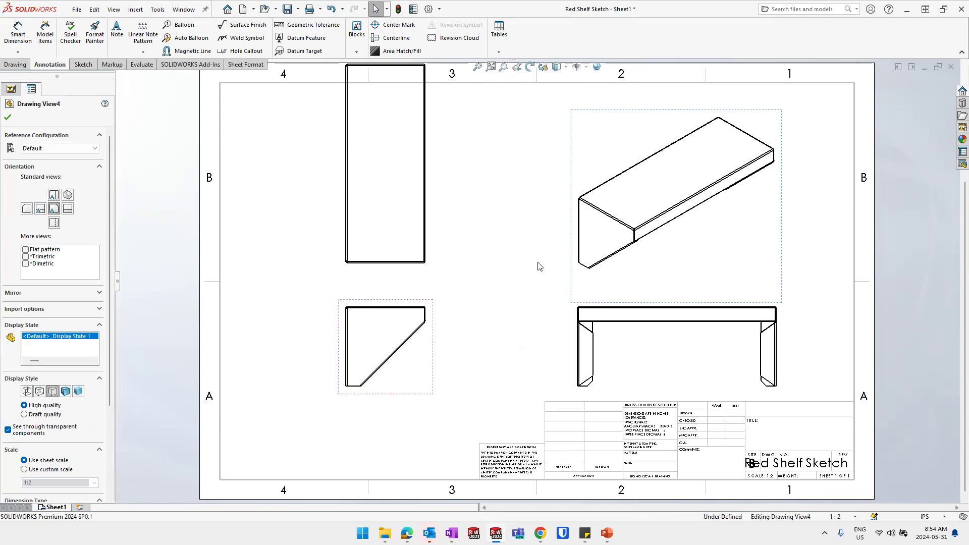
{"action": "left_click_drag", "start_coordinate": [386, 411], "coordinate": [384, 419]}
{"action": "left_click", "coordinate": [760, 241]}
{"action": "left_click_drag", "start_coordinate": [785, 217], "coordinate": [791, 200]}
{"action": "left_click", "coordinate": [785, 342]}
{"action": "left_click_drag", "start_coordinate": [792, 328], "coordinate": [794, 329]}
{"action": "left_click", "coordinate": [404, 389]}
{"action": "left_click", "coordinate": [253, 368]}
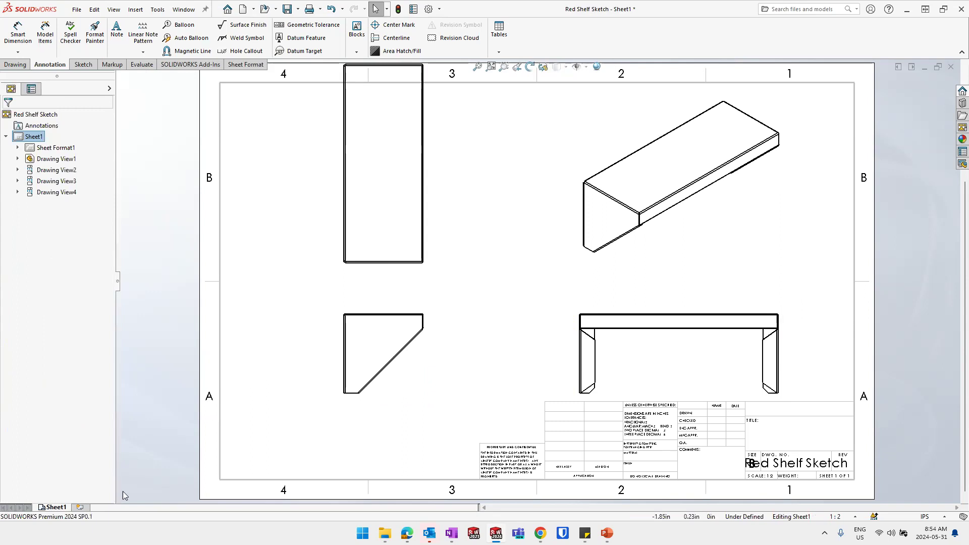
Add a second drawing sheet and place the flat pattern view of Red Shelf Sketch near its middle
{"action": "left_click", "coordinate": [80, 508]}
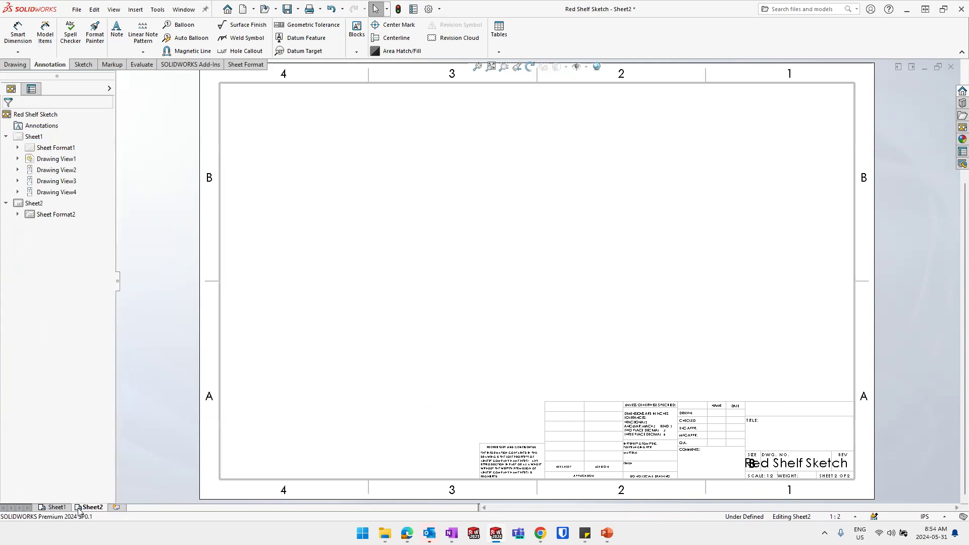
{"action": "left_click", "coordinate": [962, 128]}
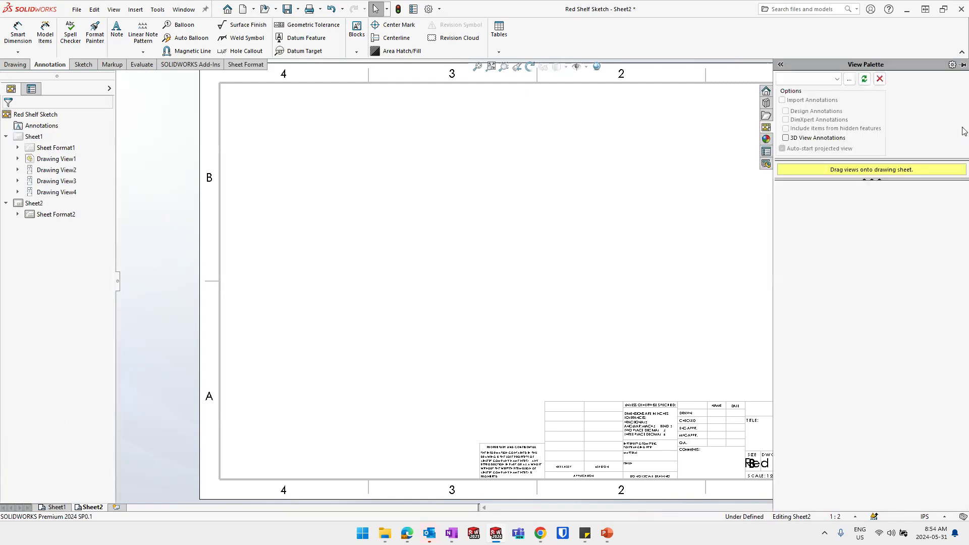
{"action": "left_click", "coordinate": [837, 79]}
{"action": "left_click", "coordinate": [813, 90]}
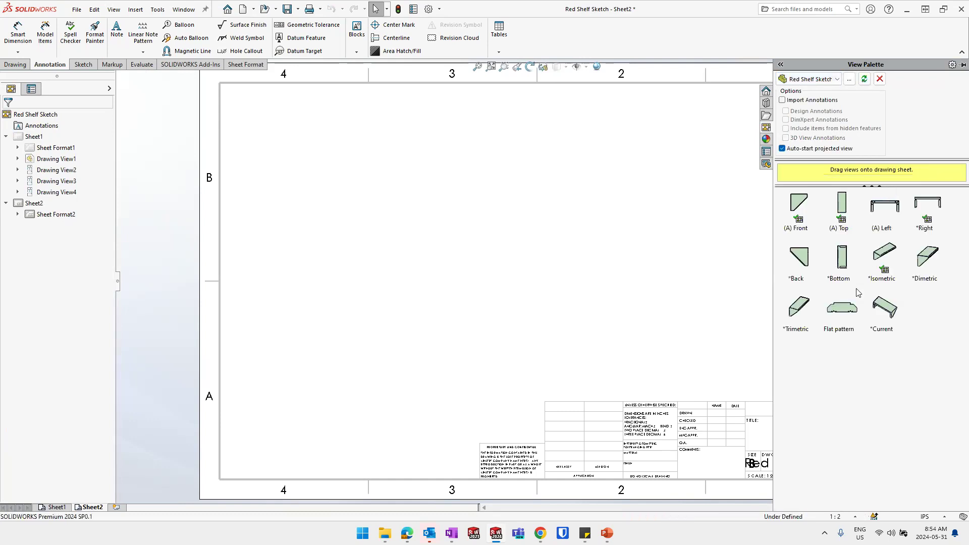
{"action": "mouse_move", "coordinate": [842, 309]}
{"action": "left_mouse_down"}
{"action": "mouse_move", "coordinate": [522, 258]}
{"action": "mouse_move", "coordinate": [528, 242]}
{"action": "left_mouse_up"}
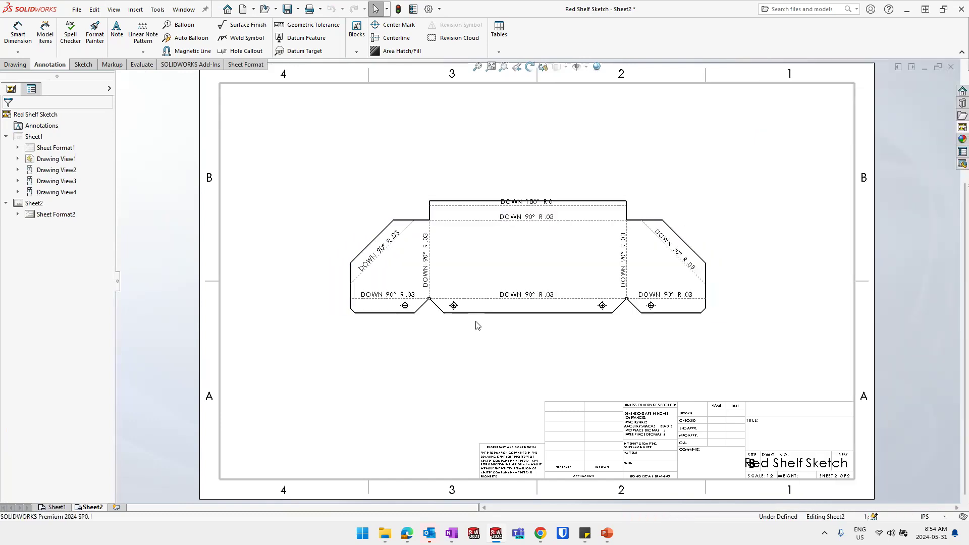
{"action": "key", "text": "Escape"}
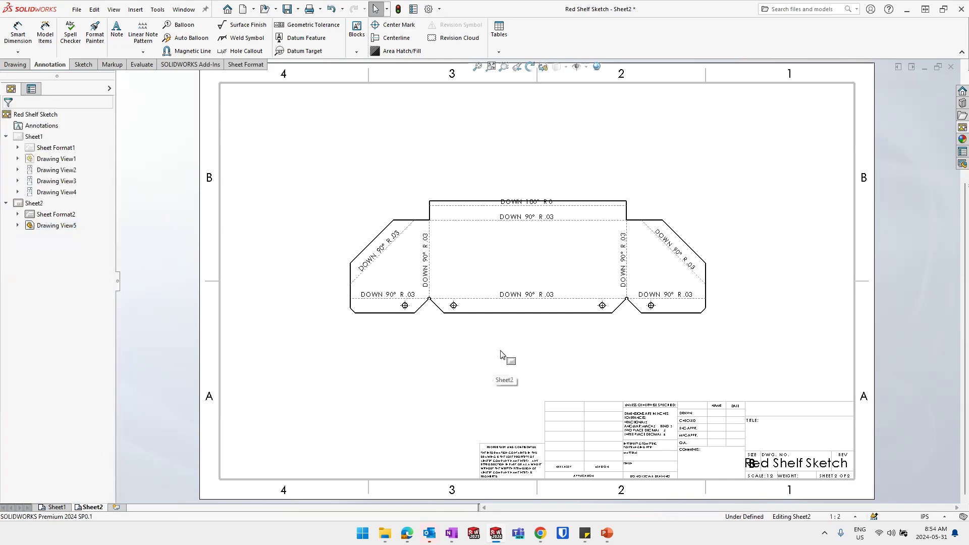
Add the note "FLAT PATTERN" beneath the flat pattern view
{"action": "scroll", "coordinate": [482, 245], "scroll_direction": "down", "scroll_amount": 2}
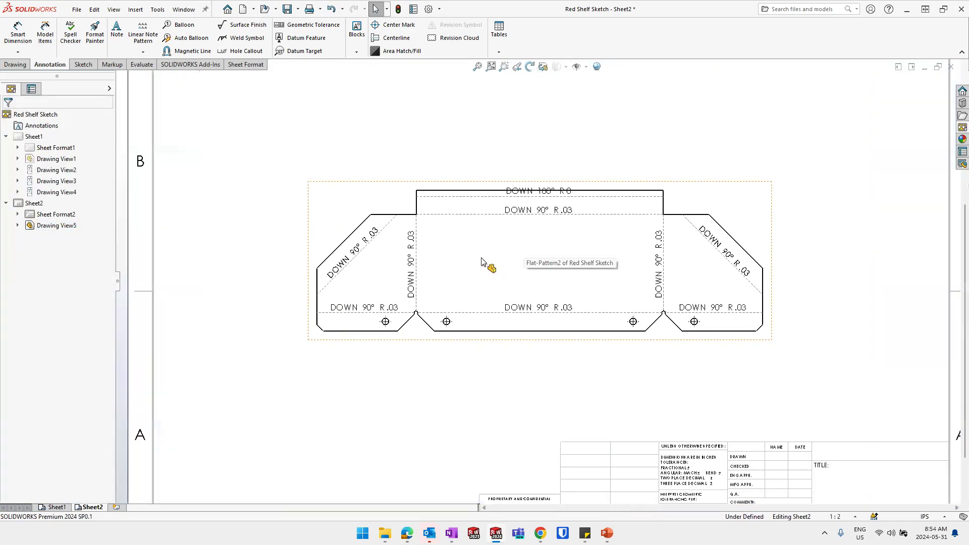
{"action": "scroll", "coordinate": [568, 293], "scroll_direction": "down", "scroll_amount": 3}
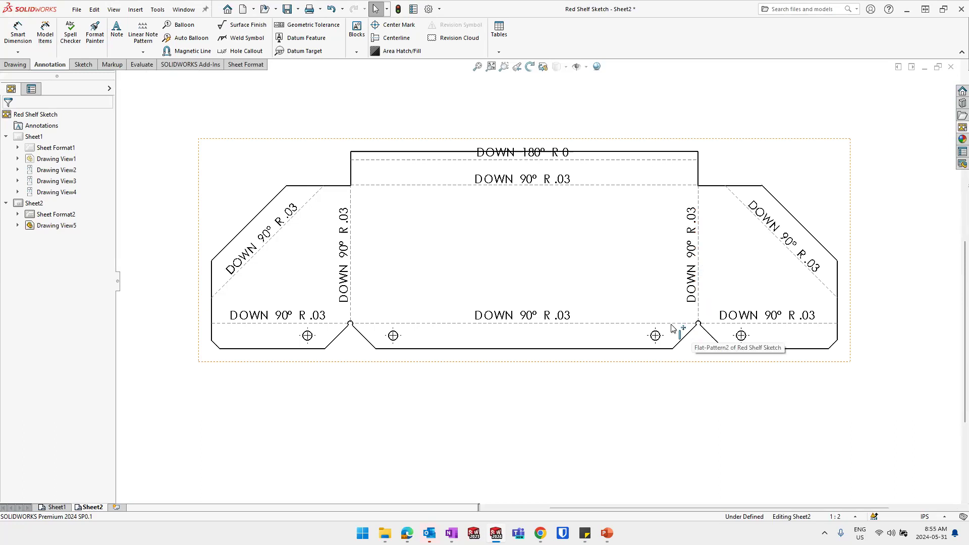
{"action": "key", "text": "s"}
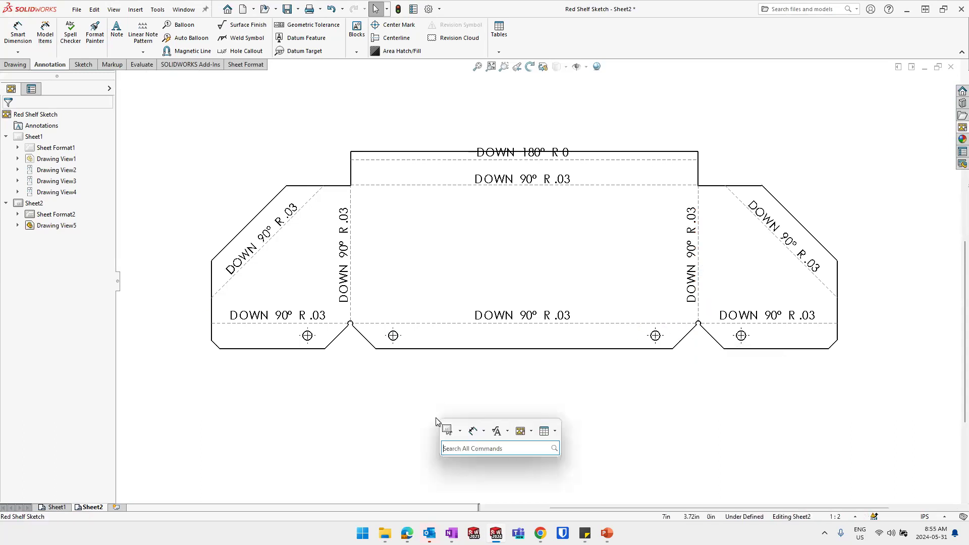
{"action": "left_click", "coordinate": [472, 430]}
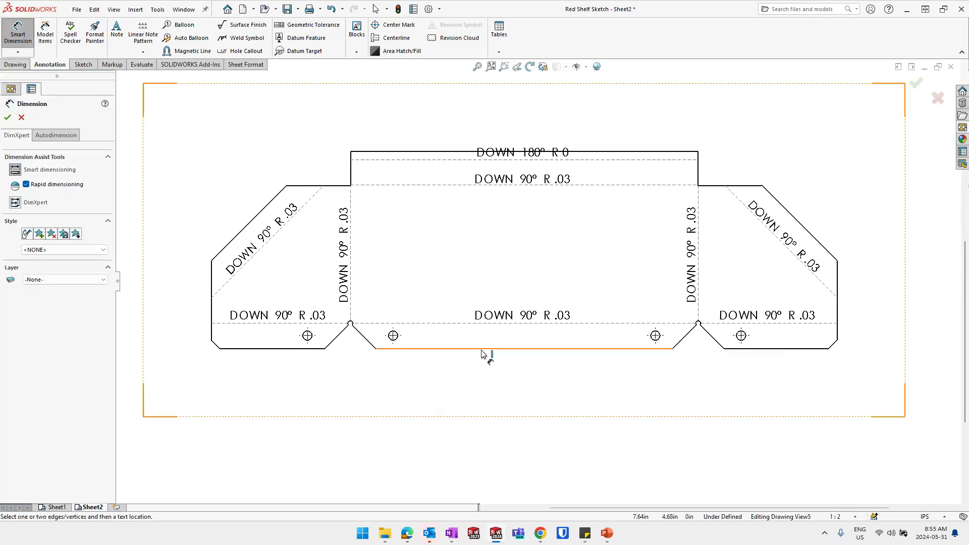
{"action": "left_click", "coordinate": [115, 36]}
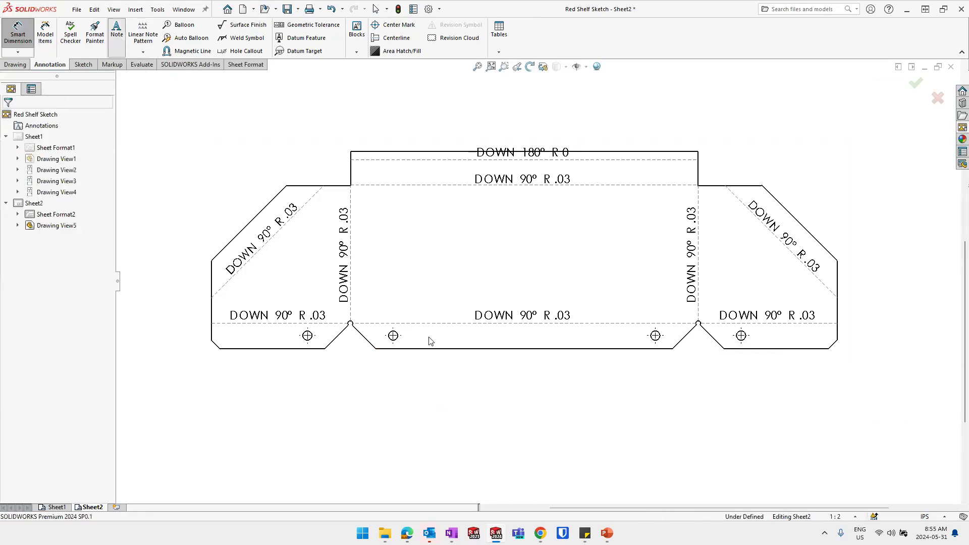
{"action": "left_click", "coordinate": [450, 400]}
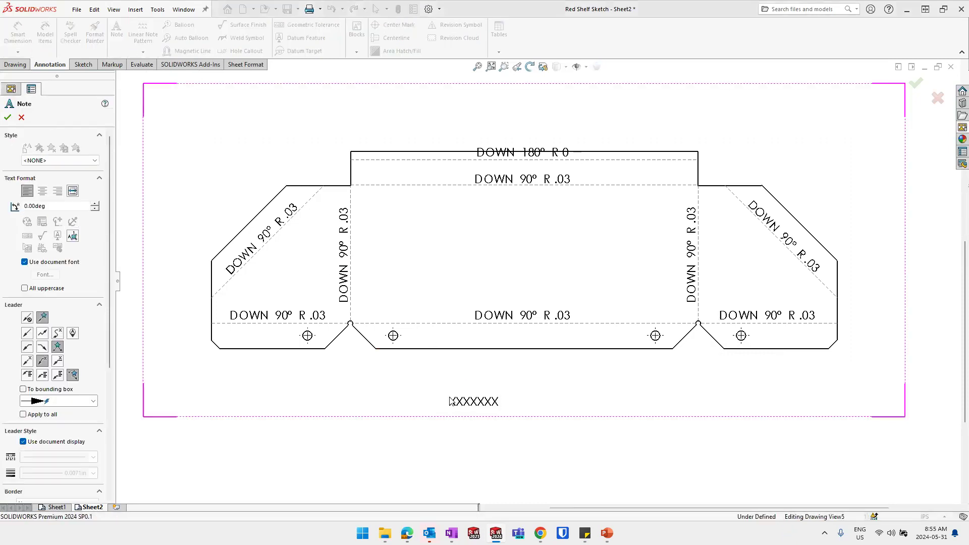
{"action": "type", "text": "FLAT PATER"}
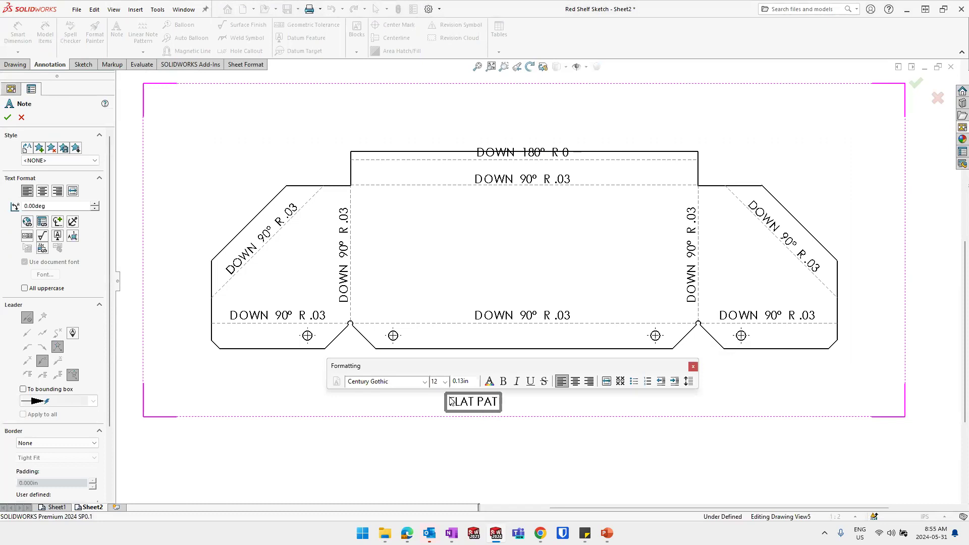
{"action": "key", "text": "BackSpace"}
{"action": "key", "text": "BackSpace"}
{"action": "type", "text": "TERN"}
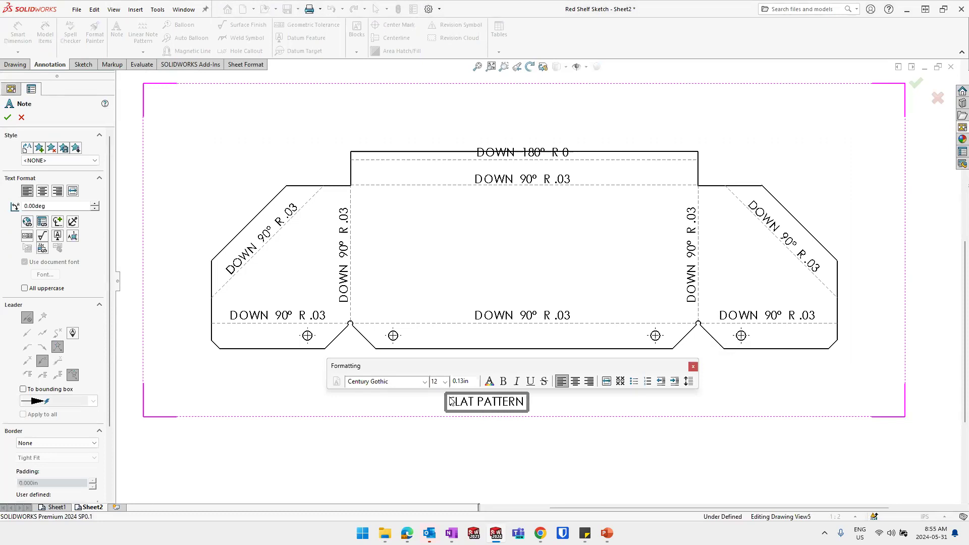
Make the FLAT PATTERN note bold and underlined, and centre it beneath the view
{"action": "key", "text": "ctrl+a"}
{"action": "key", "text": "ctrl+u"}
{"action": "key", "text": "ctrl+b"}
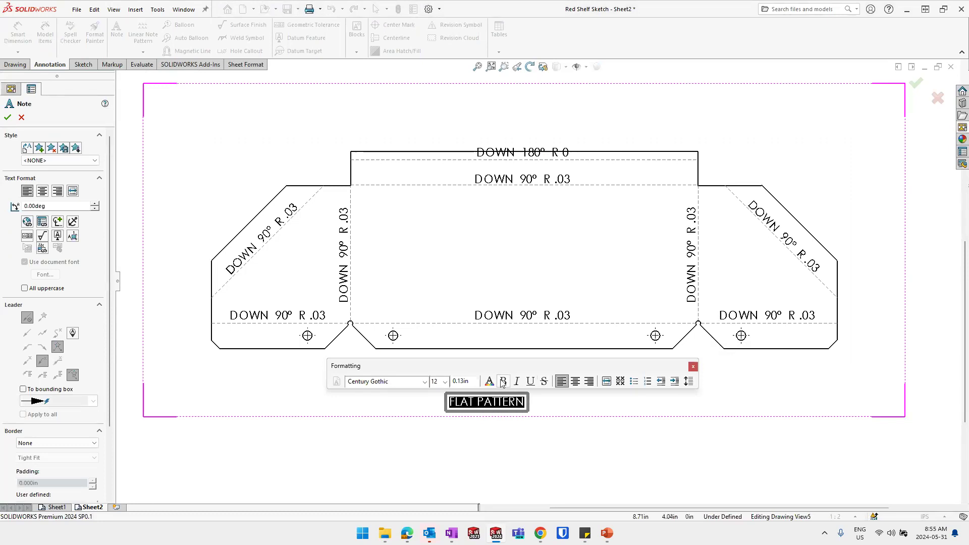
{"action": "left_click", "coordinate": [621, 449]}
{"action": "key", "text": "Escape"}
{"action": "left_click_drag", "start_coordinate": [495, 404], "coordinate": [540, 402]}
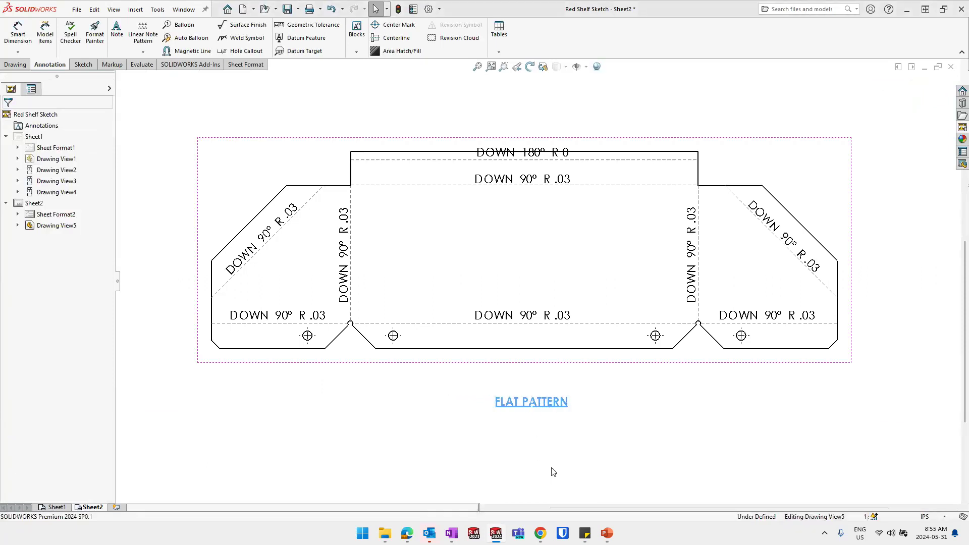
Dimension the flat pattern's overall height between its bottom edge and the top hem edge
{"action": "left_click", "coordinate": [552, 411]}
{"action": "key", "text": "f"}
{"action": "key", "text": "s"}
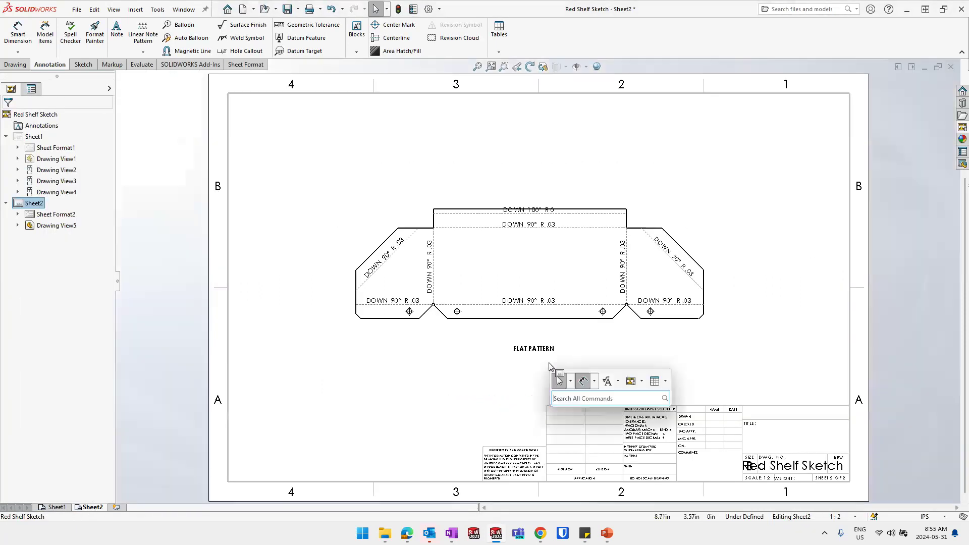
{"action": "left_click", "coordinate": [583, 380]}
{"action": "left_click", "coordinate": [528, 318]}
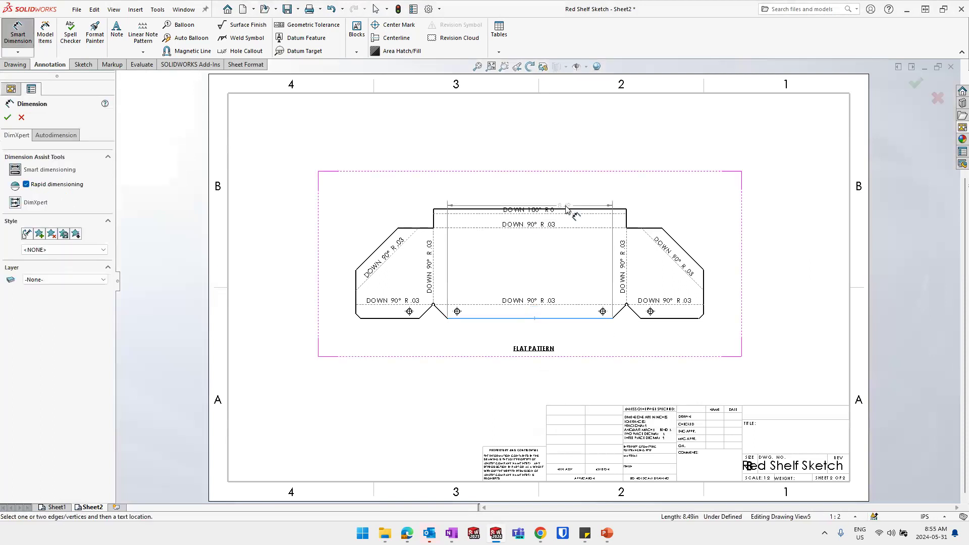
{"action": "left_click", "coordinate": [564, 208]}
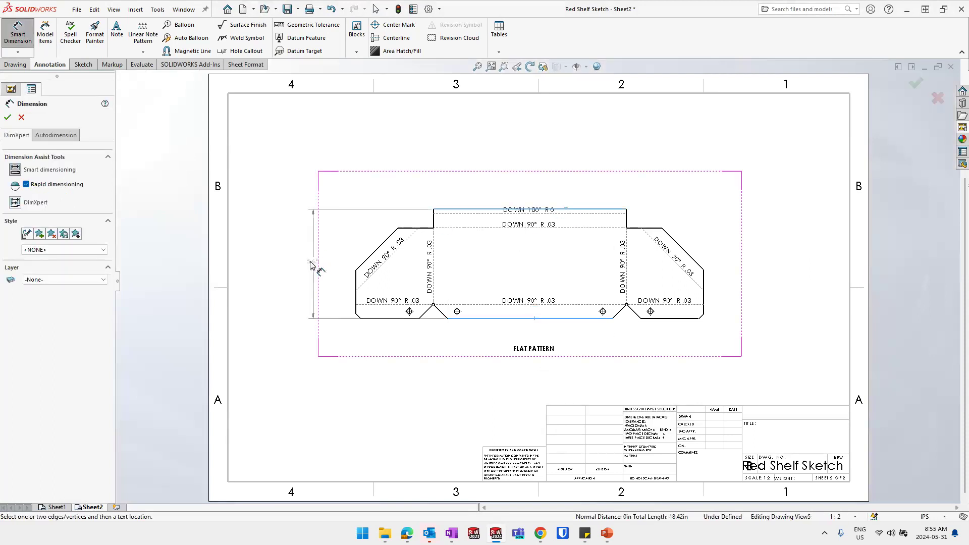
Dimension the flat pattern's overall width between its outermost side edges, placing the dimension above the view
{"action": "left_click", "coordinate": [348, 286]}
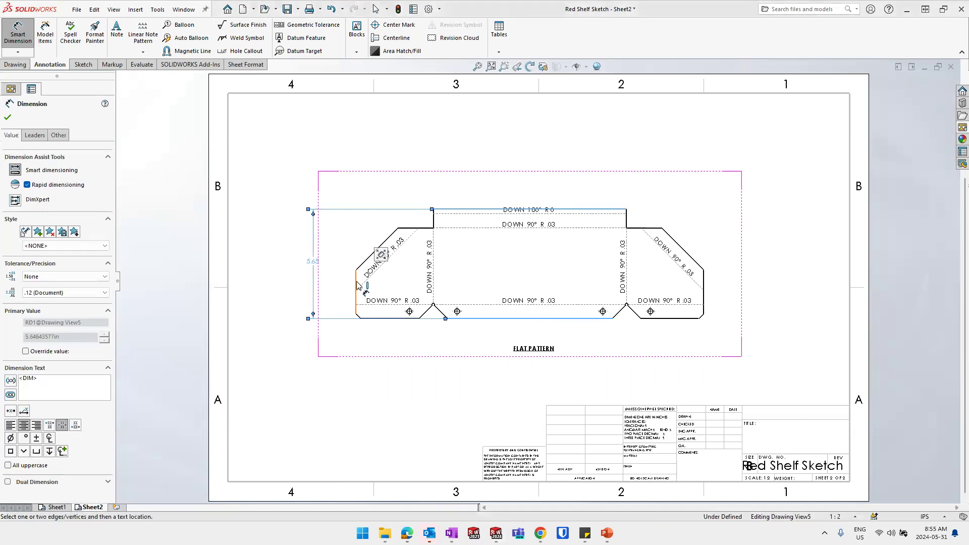
{"action": "left_click", "coordinate": [704, 294]}
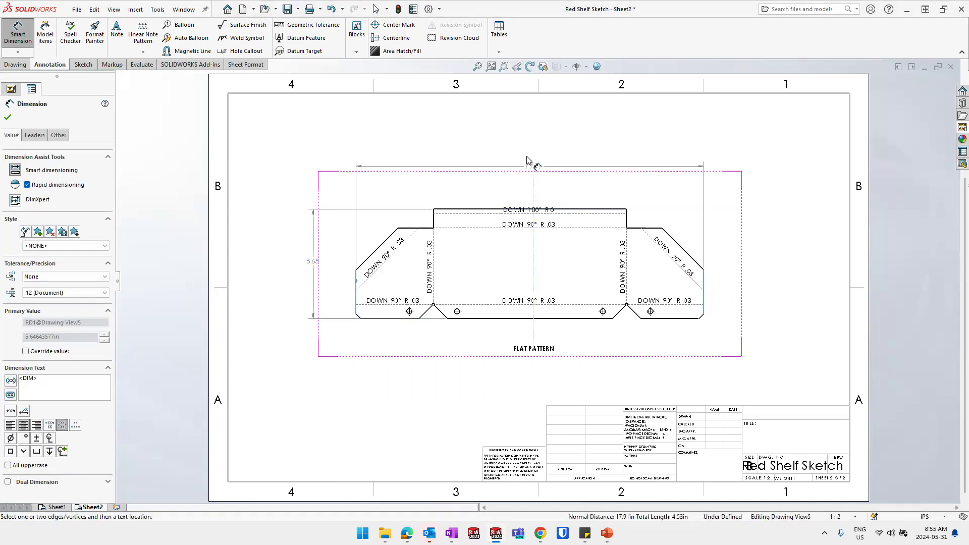
{"action": "left_click", "coordinate": [533, 157]}
{"action": "key", "text": "Escape"}
{"action": "key", "text": "f"}
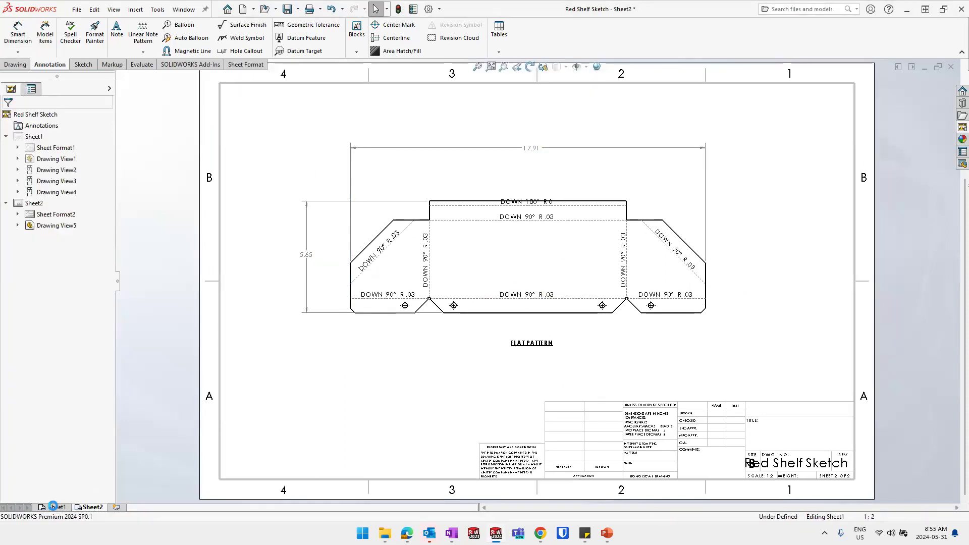
On Sheet1, give the front view, parent of the projected views, a custom scale of 1:3
{"action": "left_click", "coordinate": [54, 507]}
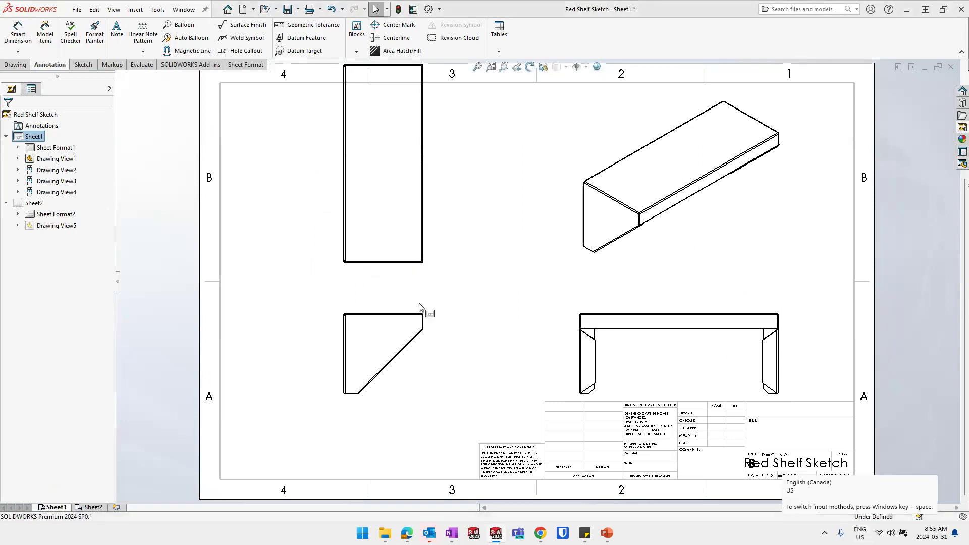
{"action": "left_click", "coordinate": [284, 338]}
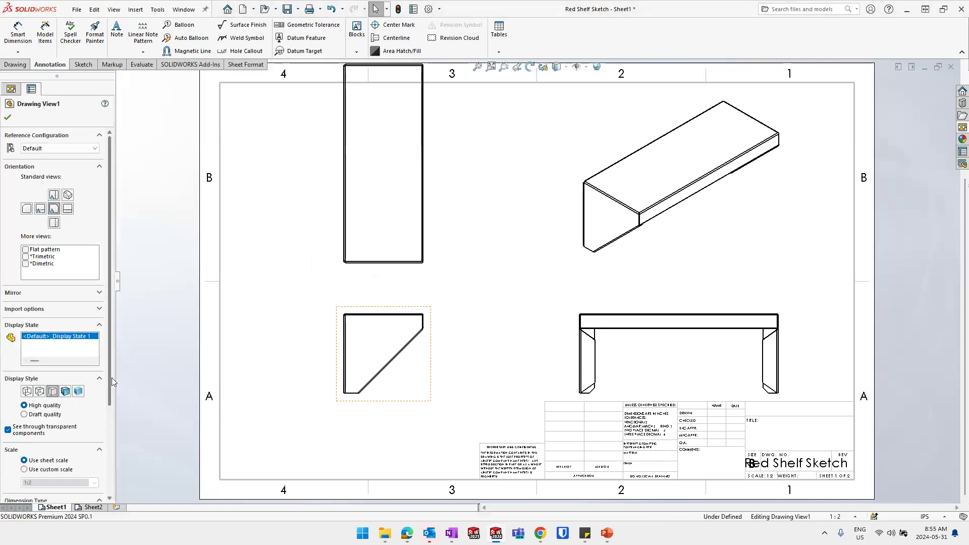
{"action": "scroll", "coordinate": [43, 408], "scroll_direction": "down", "scroll_amount": 3}
{"action": "left_click", "coordinate": [24, 403]}
{"action": "left_click", "coordinate": [46, 415]}
{"action": "key", "text": "BackSpace"}
{"action": "type", "text": "3"}
{"action": "left_click", "coordinate": [309, 324]}
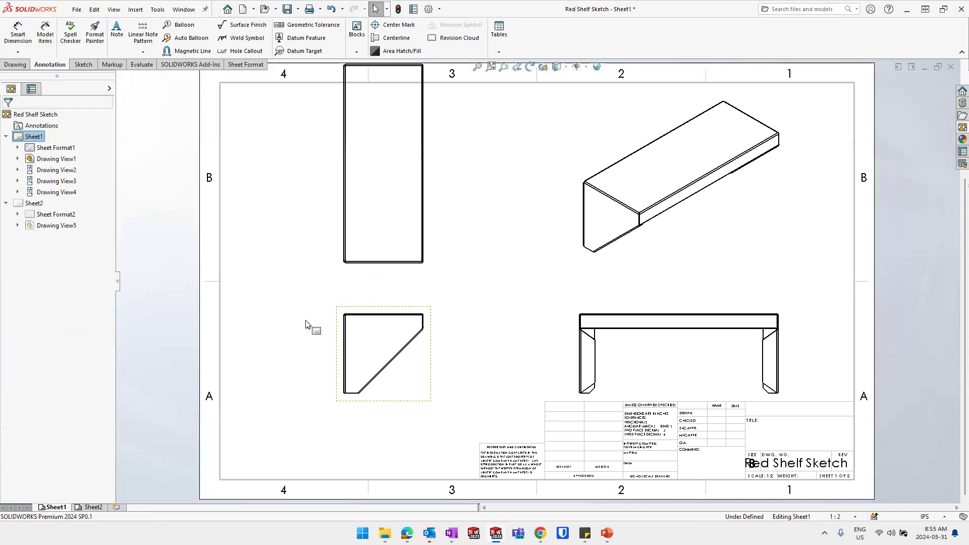
Space out the rescaled views on Sheet1, lowering the top view and bringing the right and isometric views closer to the front view
{"action": "left_click_drag", "start_coordinate": [422, 242], "coordinate": [418, 277]}
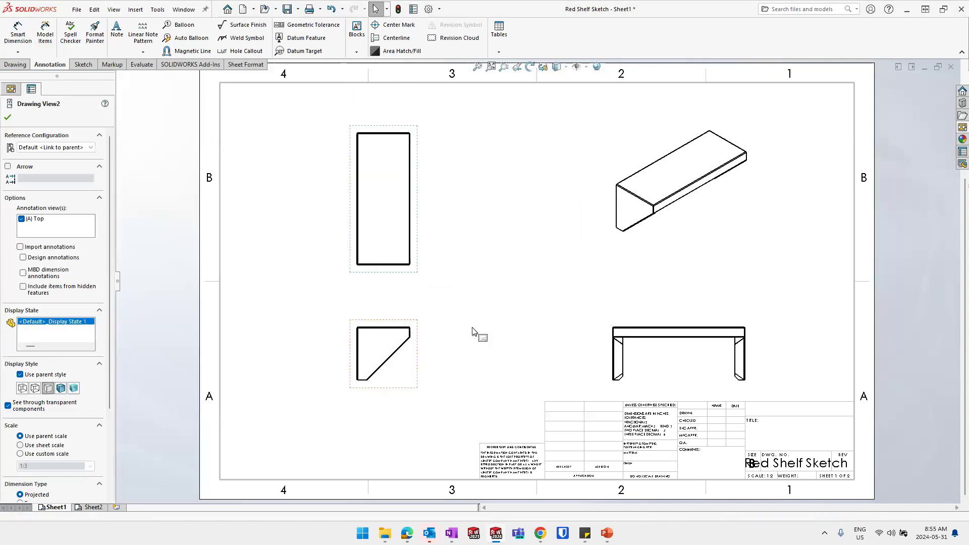
{"action": "left_click_drag", "start_coordinate": [618, 374], "coordinate": [539, 374]}
{"action": "left_click_drag", "start_coordinate": [647, 261], "coordinate": [566, 261]}
{"action": "left_click", "coordinate": [456, 275]}
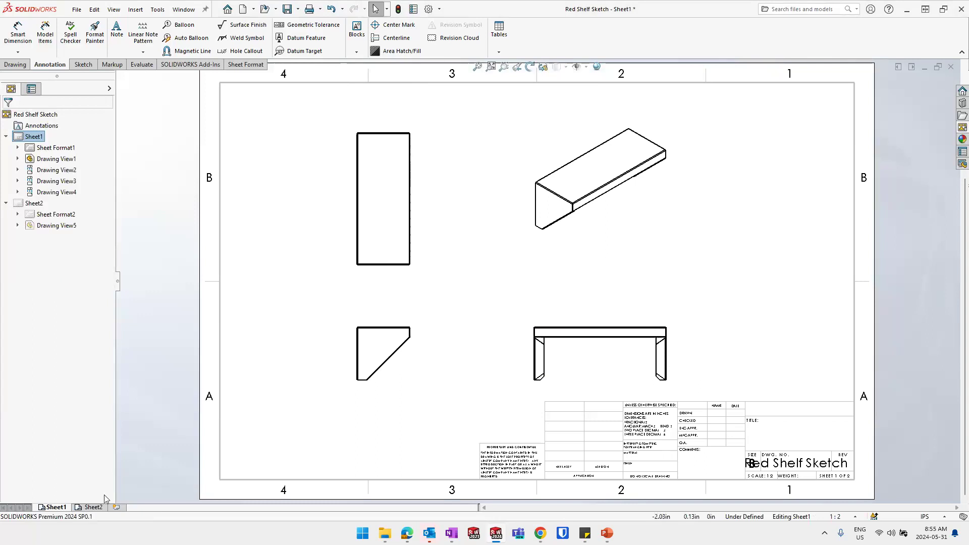
Insert the flat pattern's cut list properties as a note in the upper-right corner of Sheet2
{"action": "left_click", "coordinate": [92, 507]}
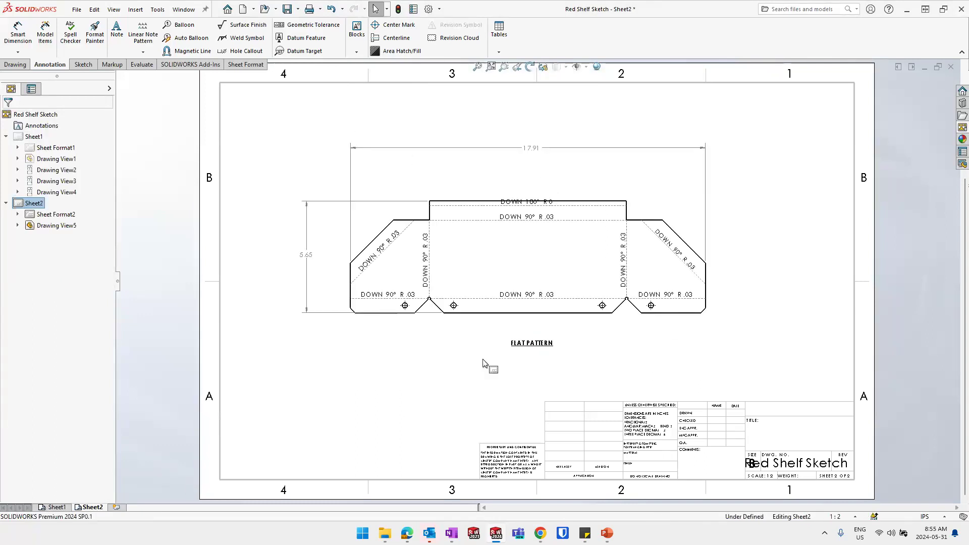
{"action": "left_click", "coordinate": [482, 327]}
{"action": "right_click", "coordinate": [482, 325]}
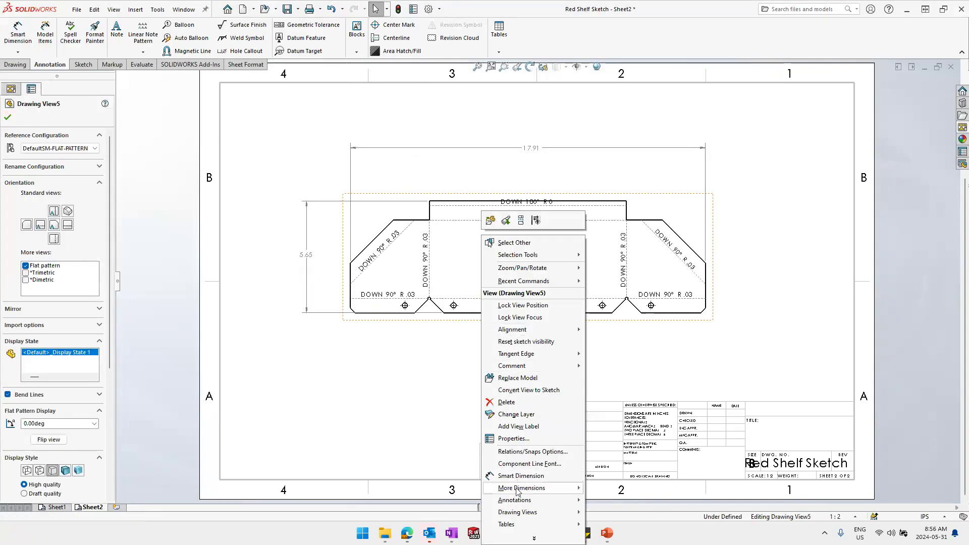
{"action": "mouse_move", "coordinate": [515, 504]}
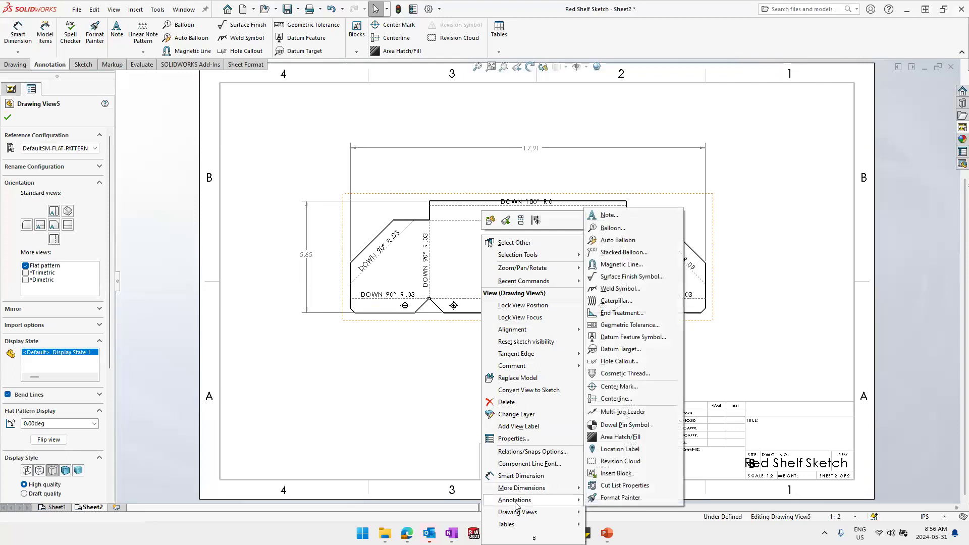
{"action": "left_click", "coordinate": [623, 486]}
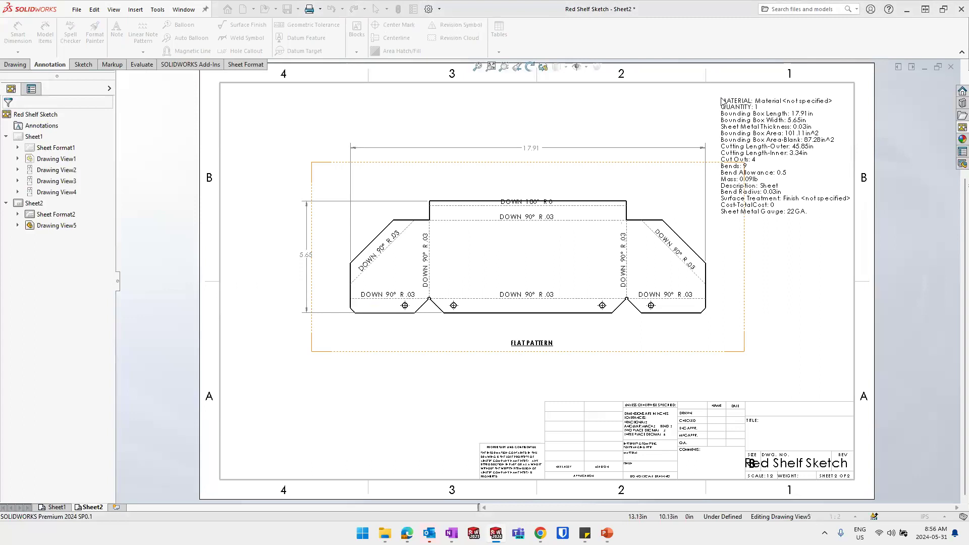
{"action": "left_click", "coordinate": [711, 98]}
Shift the flat pattern view to the left and the cut list note to the right so they are clear of each other
{"action": "left_click_drag", "start_coordinate": [719, 313], "coordinate": [664, 318]}
{"action": "left_click", "coordinate": [745, 248]}
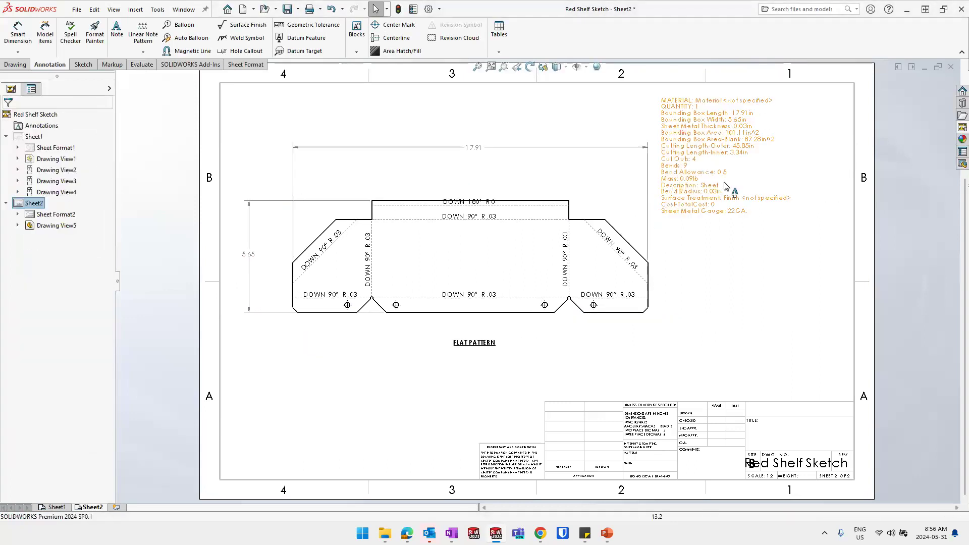
{"action": "left_click_drag", "start_coordinate": [732, 191], "coordinate": [770, 189]}
{"action": "left_click", "coordinate": [756, 267]}
Examine the cut list note's bounding box, cutting length, bend and gauge entries against the flat pattern
{"action": "scroll", "coordinate": [736, 190], "scroll_direction": "up", "scroll_amount": 2}
{"action": "scroll", "coordinate": [735, 191], "scroll_direction": "up", "scroll_amount": 3}
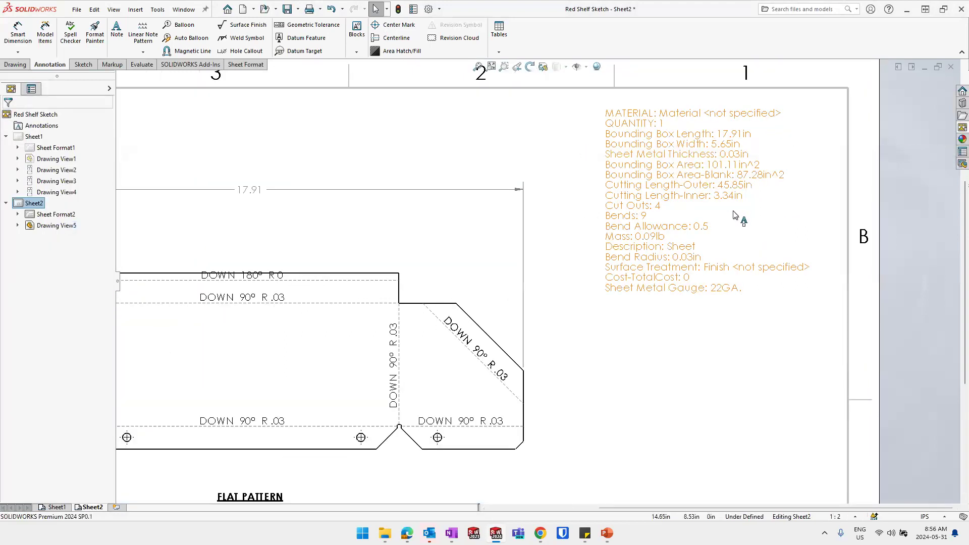
{"action": "scroll", "coordinate": [647, 155], "scroll_direction": "up", "scroll_amount": 1}
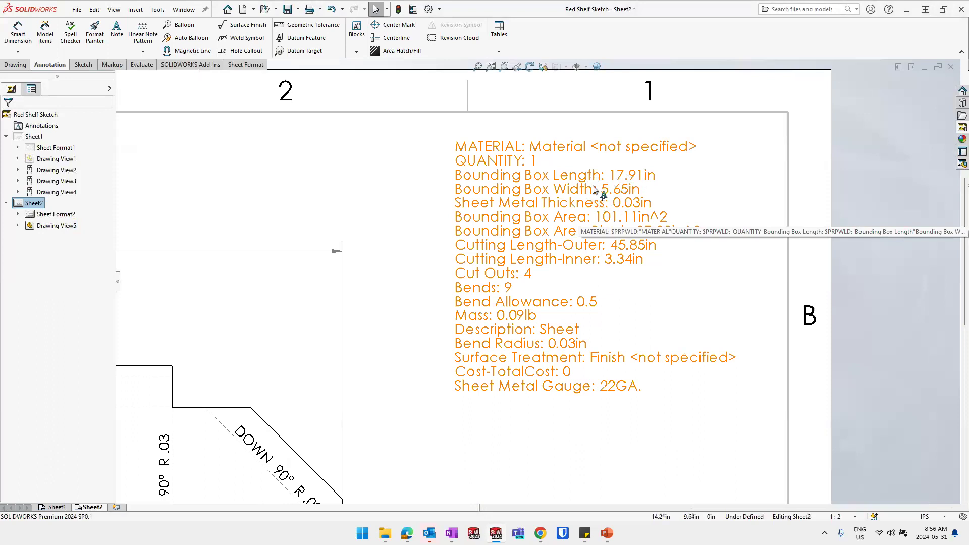
{"action": "scroll", "coordinate": [328, 302], "scroll_direction": "up", "scroll_amount": 6}
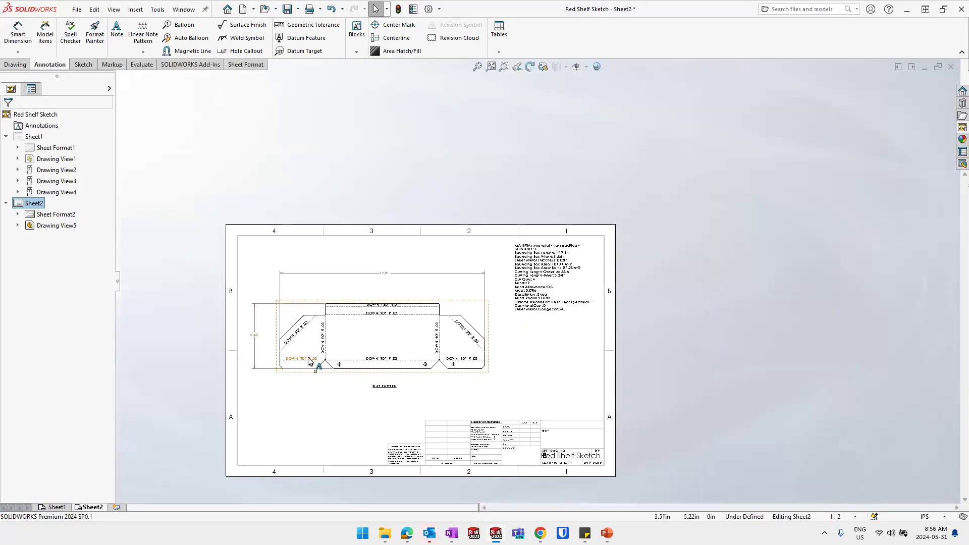
{"action": "scroll", "coordinate": [497, 267], "scroll_direction": "down", "scroll_amount": 3}
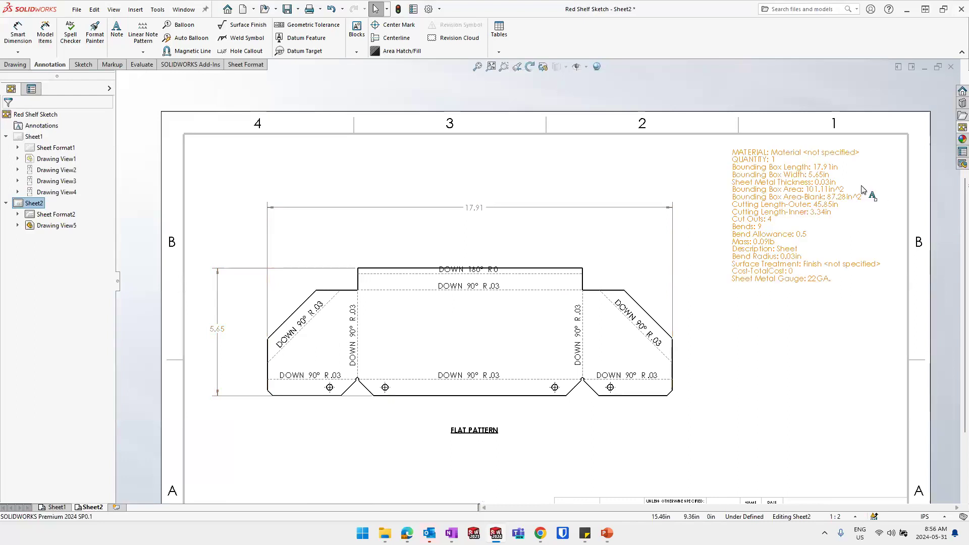
{"action": "scroll", "coordinate": [807, 194], "scroll_direction": "down", "scroll_amount": 2}
{"action": "scroll", "coordinate": [832, 202], "scroll_direction": "down", "scroll_amount": 1}
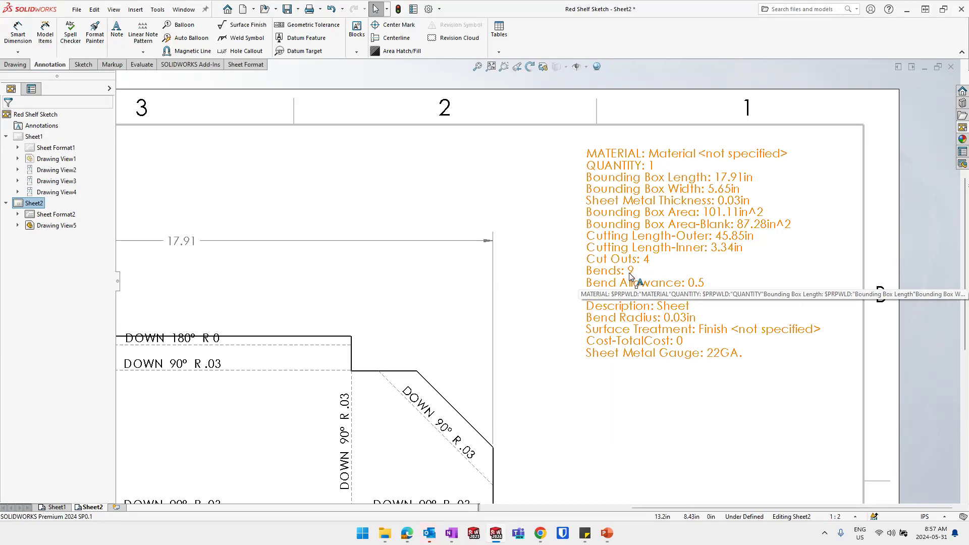
{"action": "left_click", "coordinate": [828, 336]}
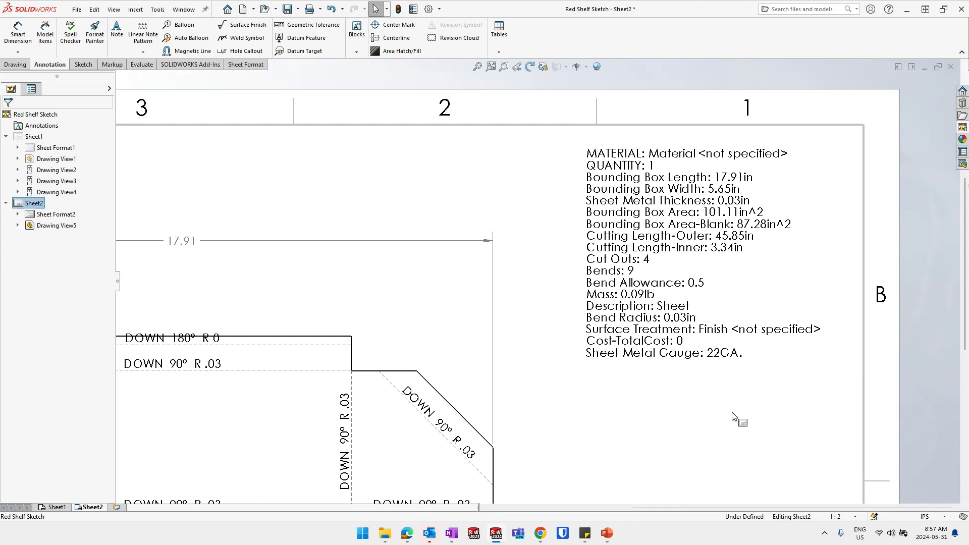
{"action": "key", "text": "f"}
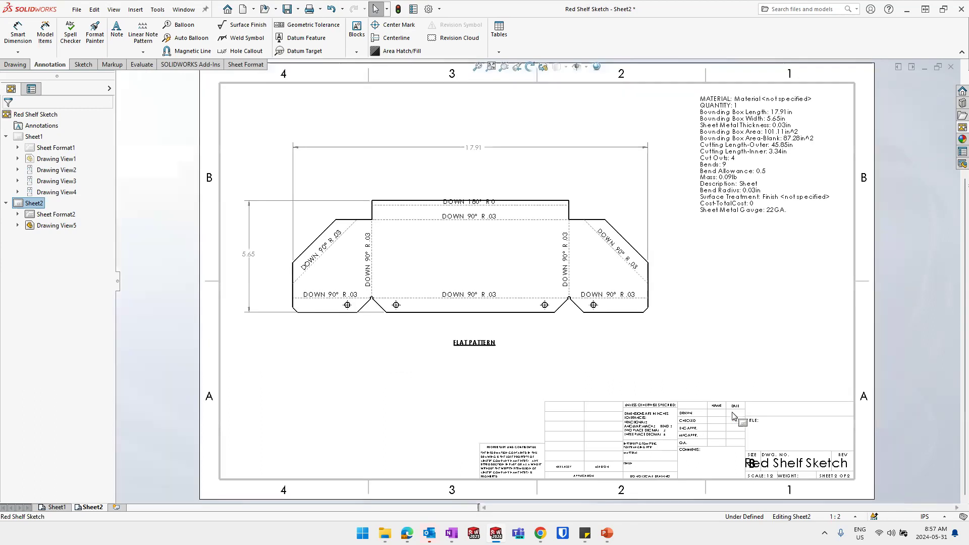
{"action": "right_click", "coordinate": [568, 323]}
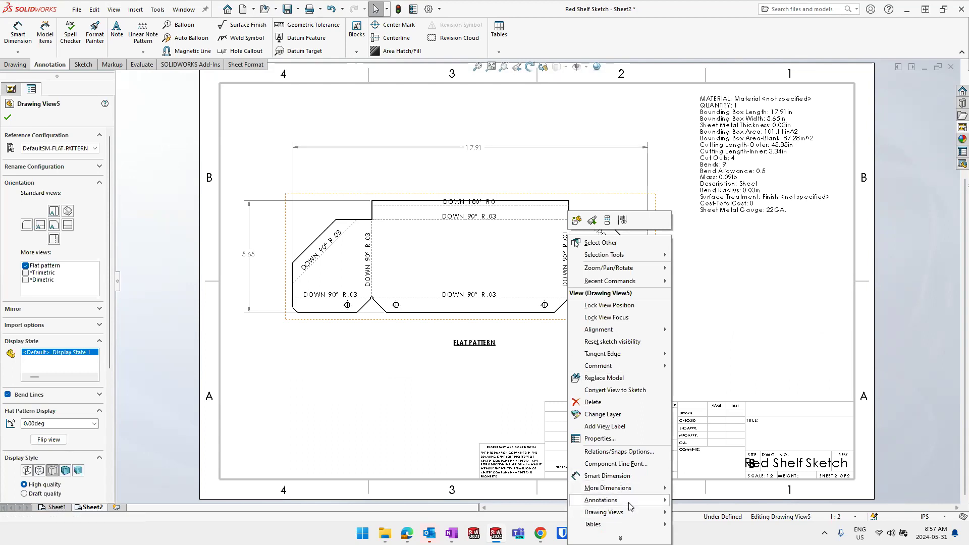
{"action": "mouse_move", "coordinate": [630, 506]}
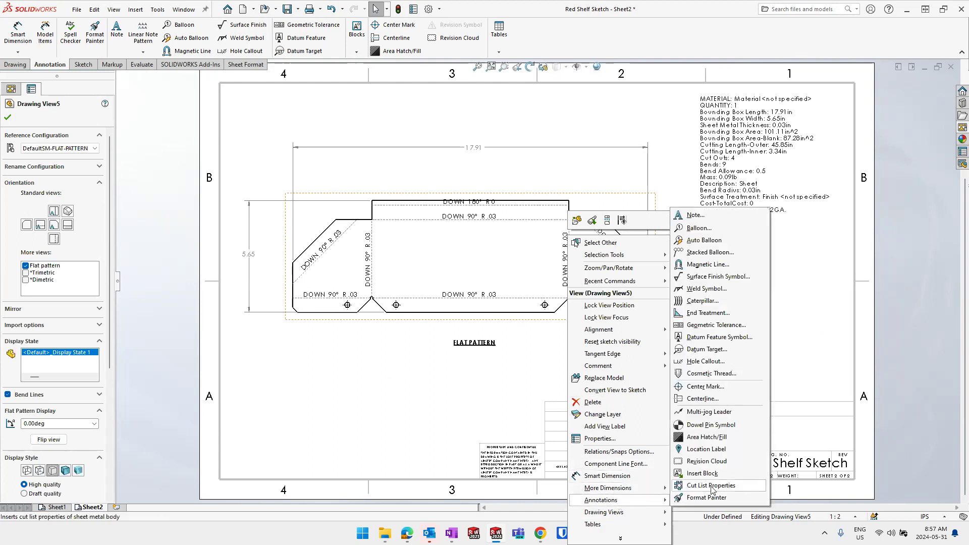
{"action": "left_click", "coordinate": [712, 487]}
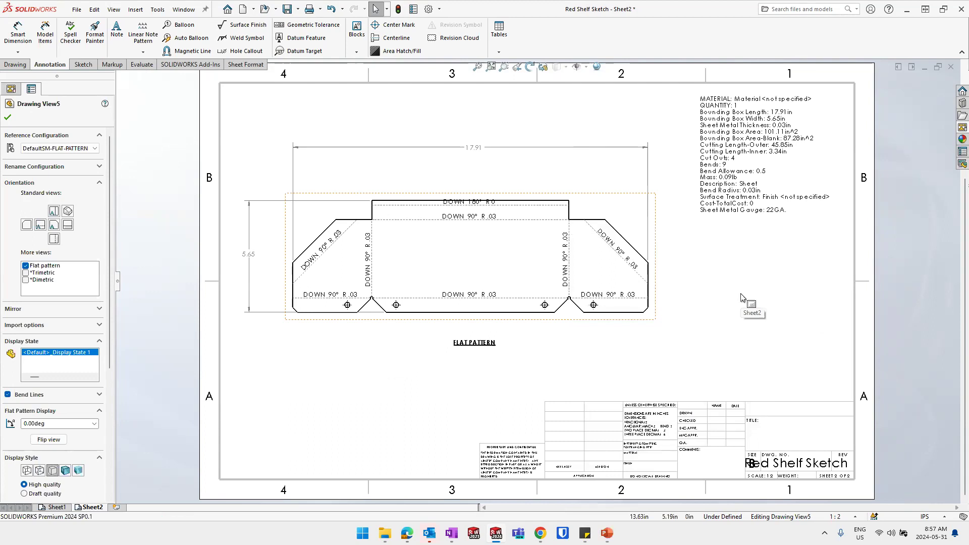
Show Sheet1, switch to the Red Shelf Sketch part and set the Boss-Extrude1 depth to 7 in
{"action": "left_click", "coordinate": [60, 508]}
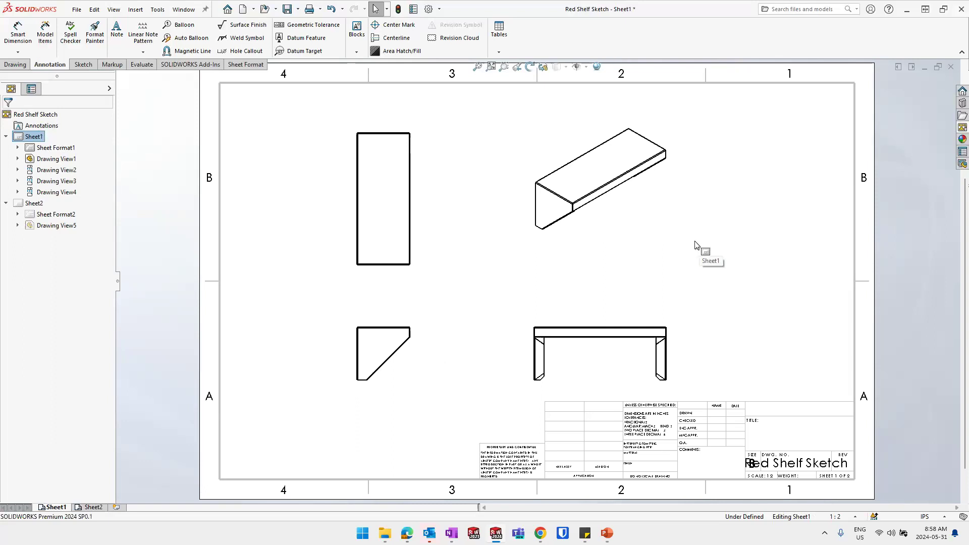
{"action": "left_click", "coordinate": [186, 14]}
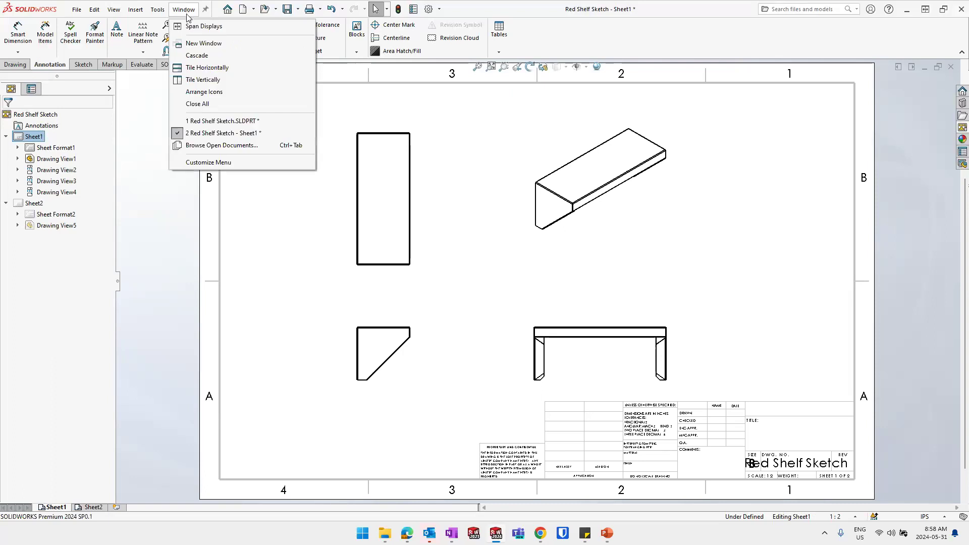
{"action": "left_click", "coordinate": [615, 271]}
{"action": "key", "text": "ctrl+Tab"}
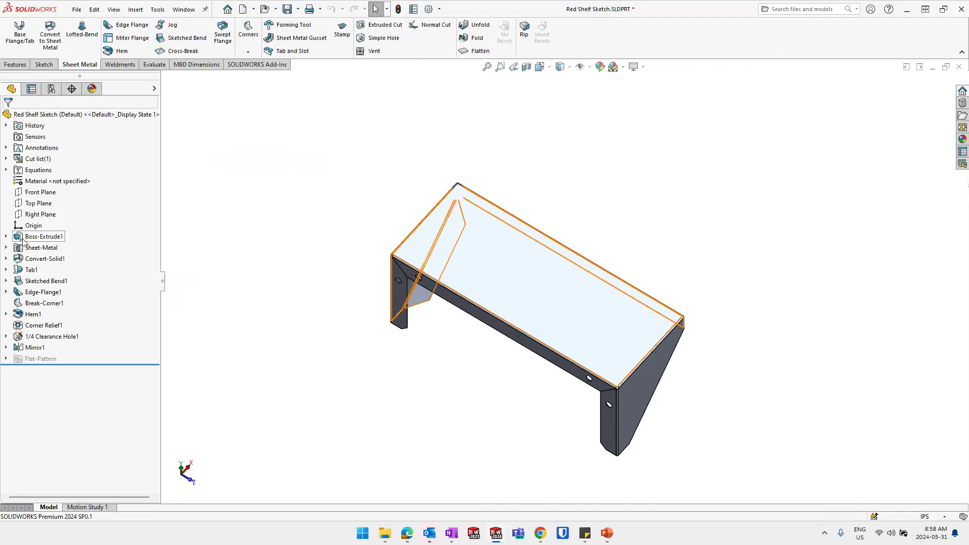
{"action": "left_click", "coordinate": [24, 240]}
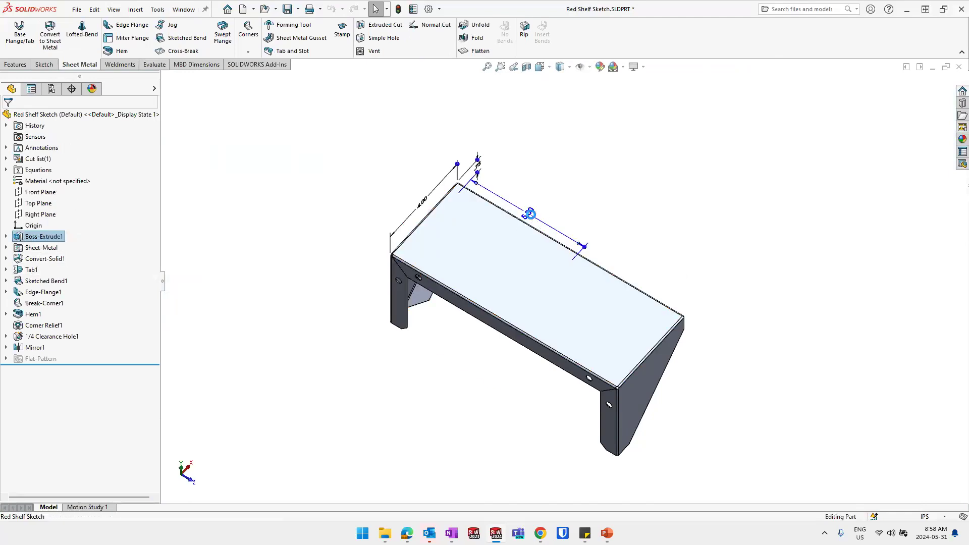
{"action": "double_click", "coordinate": [530, 214]}
{"action": "type", "text": "7"}
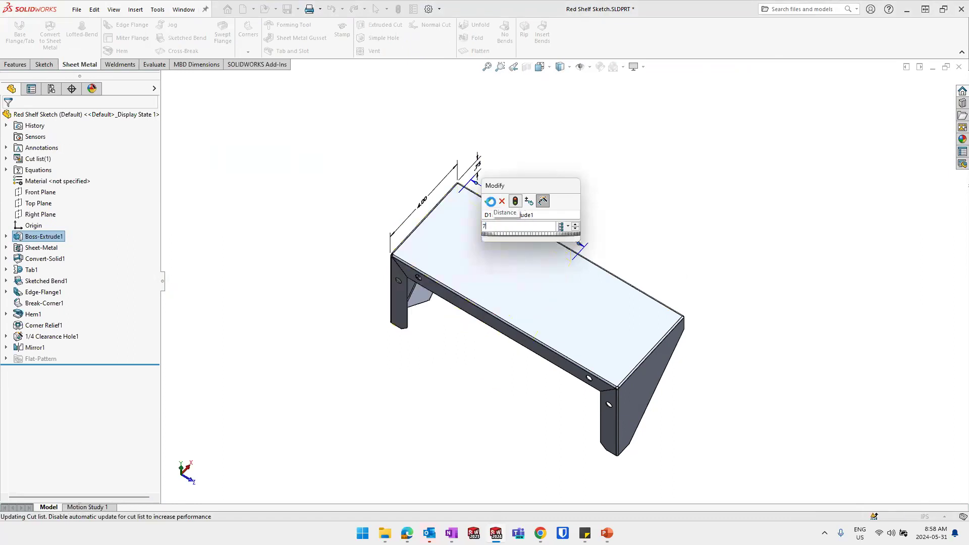
{"action": "left_click", "coordinate": [489, 202]}
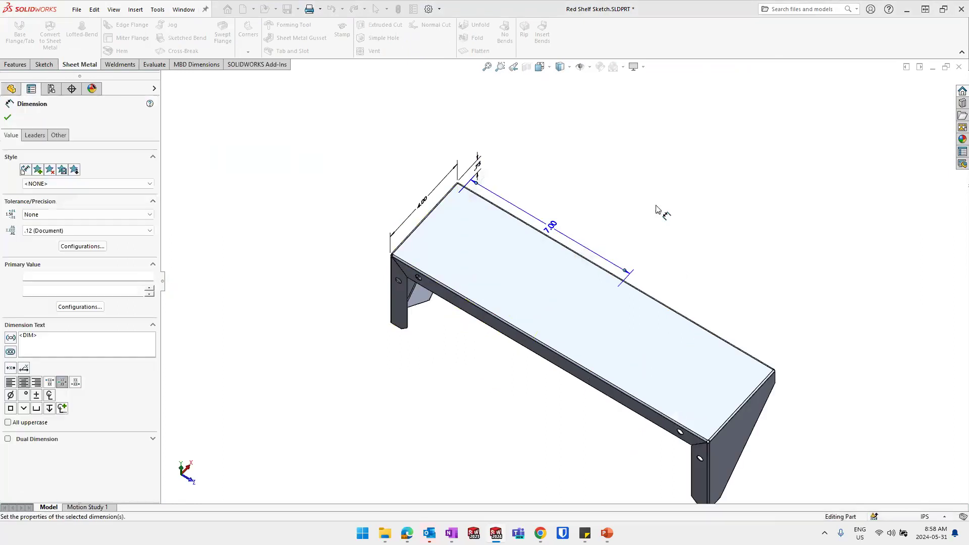
{"action": "left_click", "coordinate": [655, 205]}
{"action": "scroll", "coordinate": [602, 312], "scroll_direction": "up", "scroll_amount": 2}
Return to the drawing's Sheet2, lower the flat pattern view and move the cut list note up and to the right
{"action": "key", "text": "ctrl+Tab"}
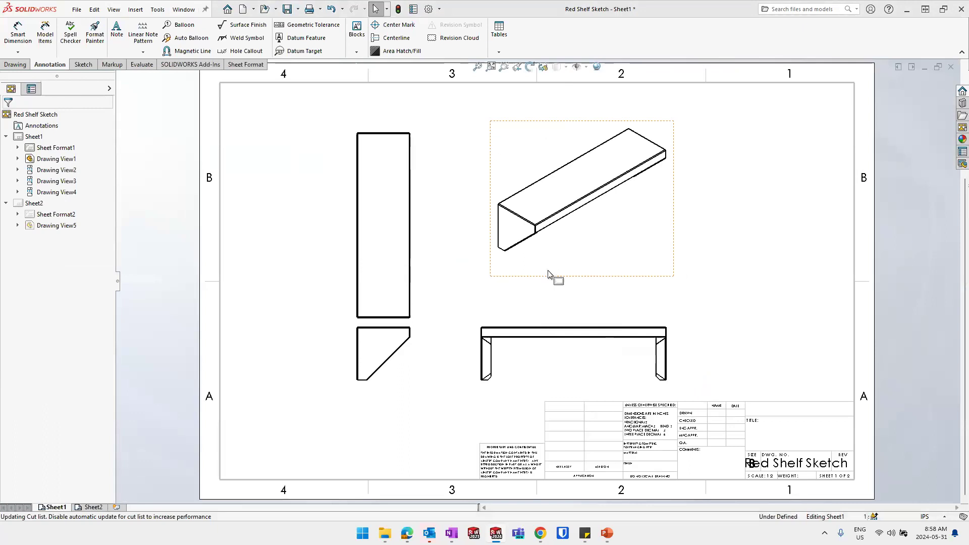
{"action": "left_click", "coordinate": [94, 507]}
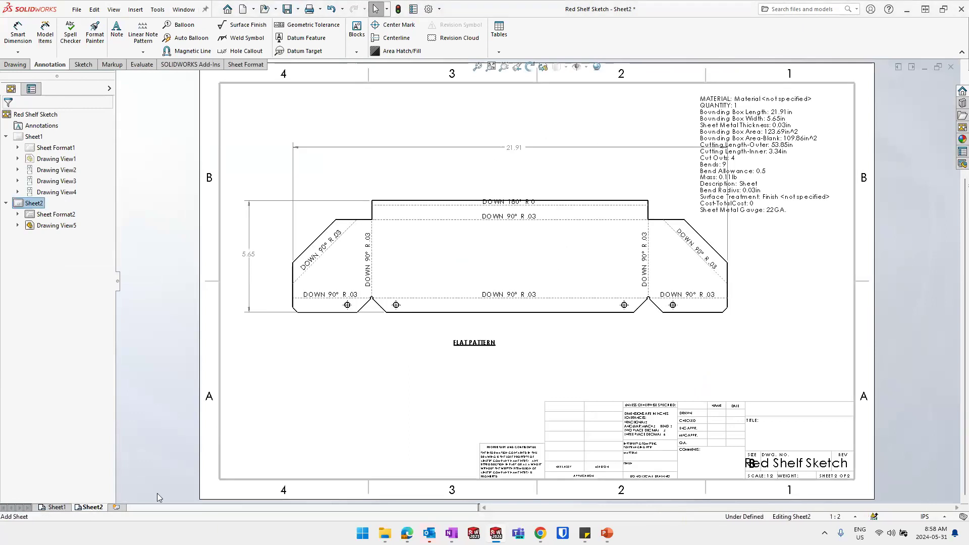
{"action": "left_click_drag", "start_coordinate": [565, 326], "coordinate": [560, 349]}
{"action": "left_click_drag", "start_coordinate": [795, 146], "coordinate": [799, 141]}
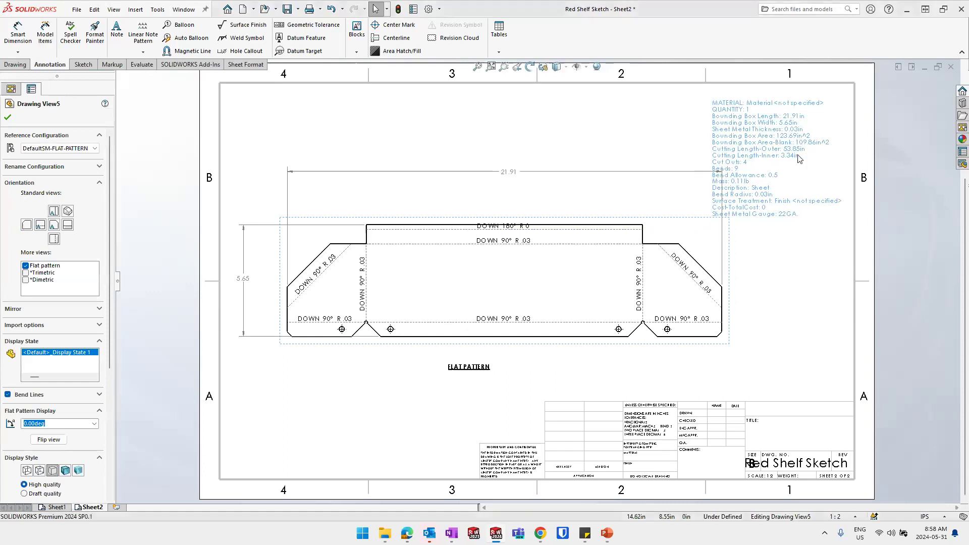
Bring the overall length dimension closer to the flat pattern and move the view and the cut list note clear of each other
{"action": "left_click_drag", "start_coordinate": [508, 176], "coordinate": [511, 208]}
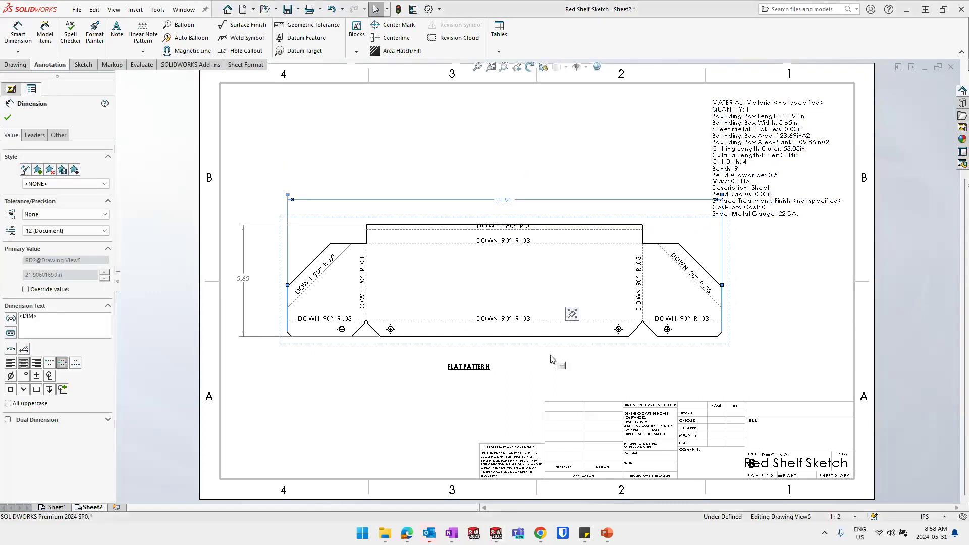
{"action": "left_click_drag", "start_coordinate": [549, 359], "coordinate": [546, 368]}
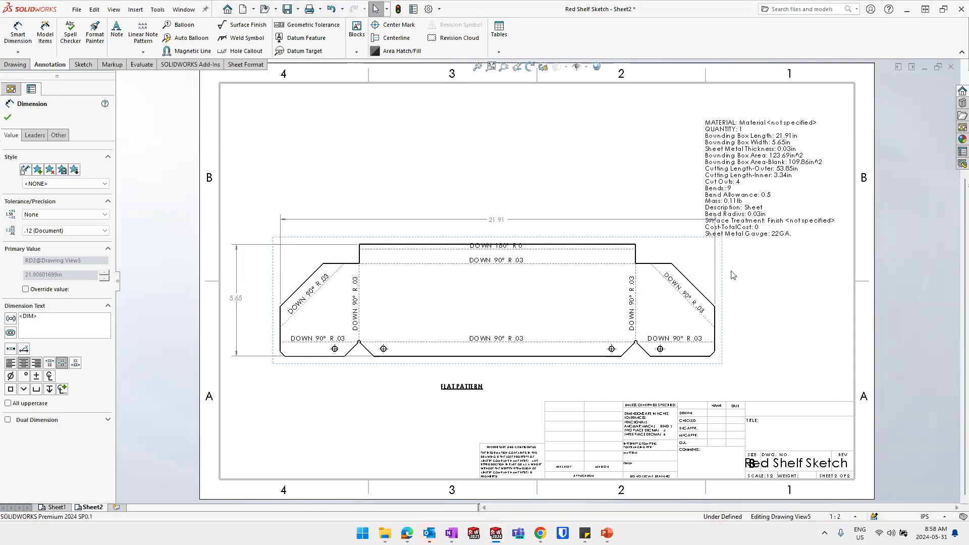
{"action": "left_click_drag", "start_coordinate": [749, 181], "coordinate": [759, 161]}
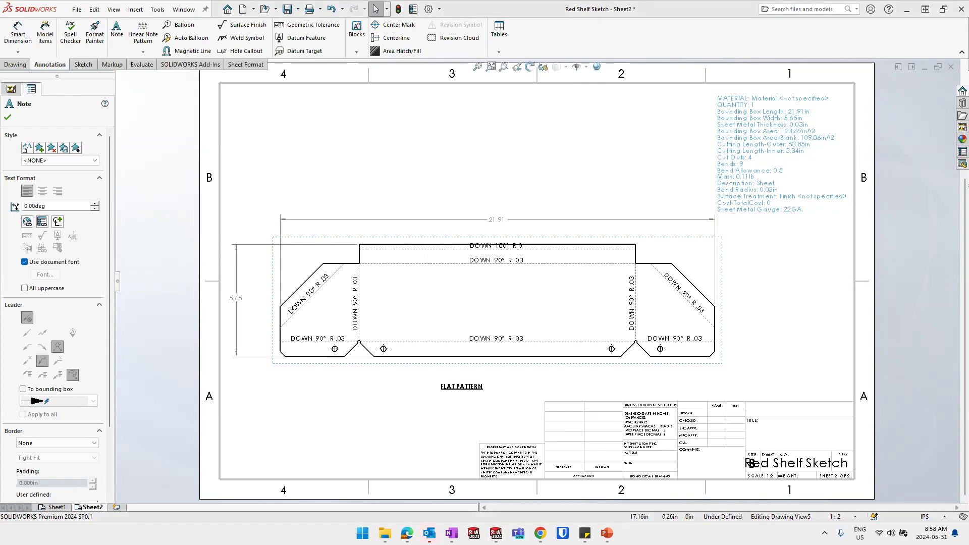
{"action": "left_click", "coordinate": [967, 544]}
{"action": "key", "text": "alt+Tab"}
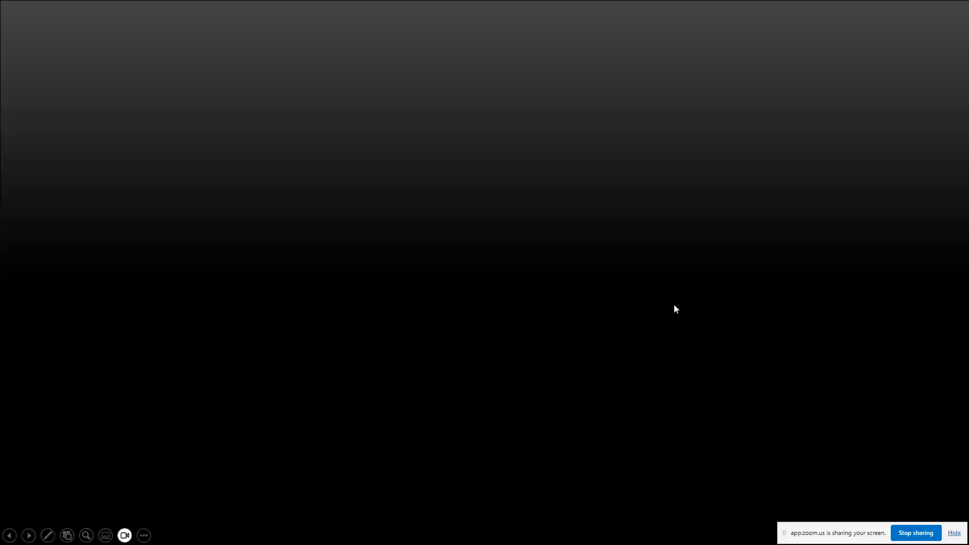
{"action": "left_click", "coordinate": [492, 258]}
{"action": "left_click", "coordinate": [492, 258]}
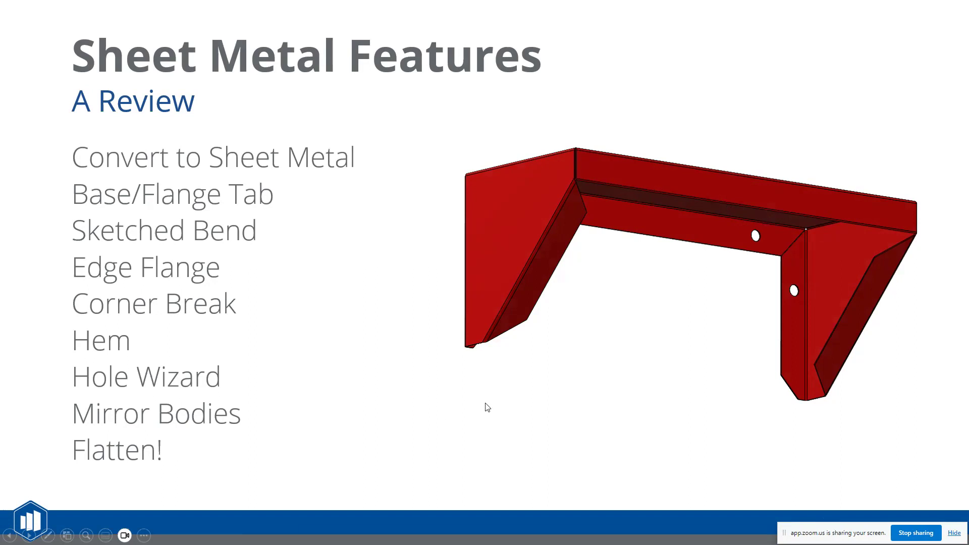
Return to SOLIDWORKS and switch from the drawing to the Red Shelf Sketch part
{"action": "key", "text": "alt+Tab"}
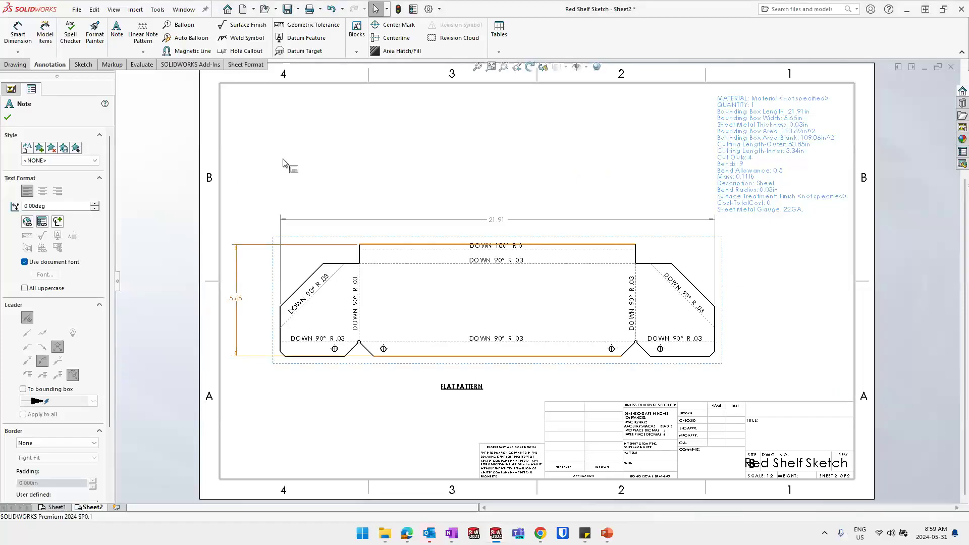
{"action": "left_click", "coordinate": [183, 10]}
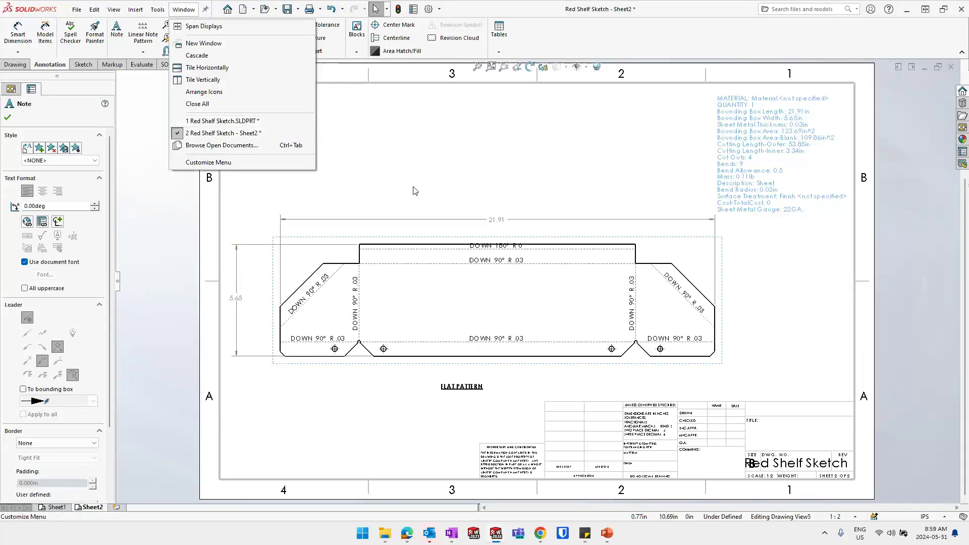
{"action": "left_click", "coordinate": [227, 123]}
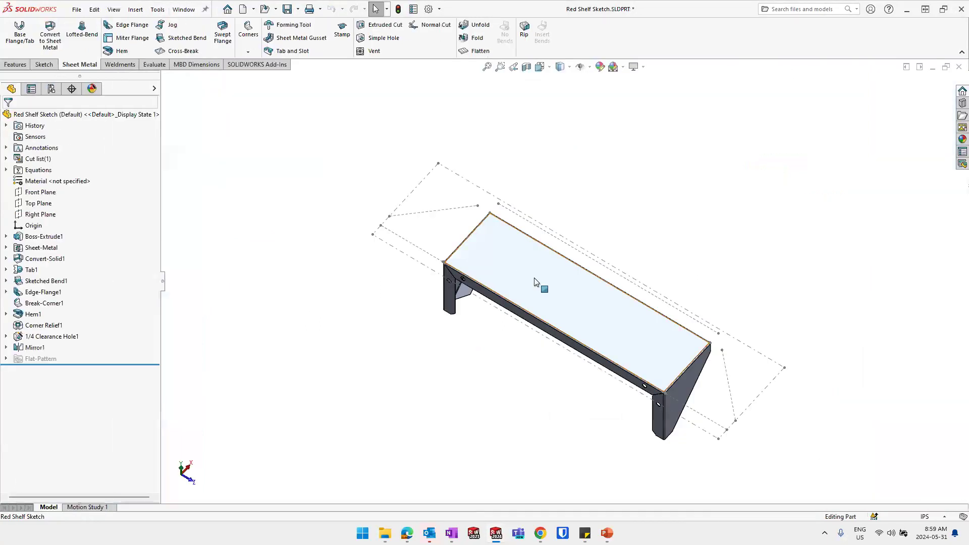
Examine the finished shelf from the front, underside and side, including its top face, mirrored bracket flange and mounting holes
{"action": "left_click", "coordinate": [534, 279]}
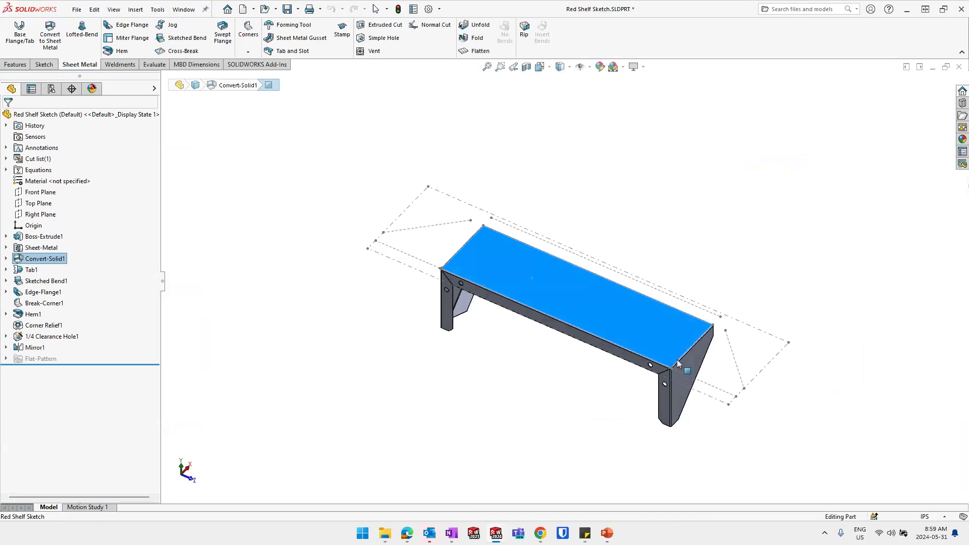
{"action": "scroll", "coordinate": [647, 349], "scroll_direction": "down", "scroll_amount": 6}
{"action": "left_click", "coordinate": [647, 347]}
{"action": "middle_click_drag", "start_coordinate": [656, 346], "coordinate": [711, 303]}
{"action": "scroll", "coordinate": [553, 331], "scroll_direction": "up", "scroll_amount": 3}
{"action": "left_click", "coordinate": [714, 298]}
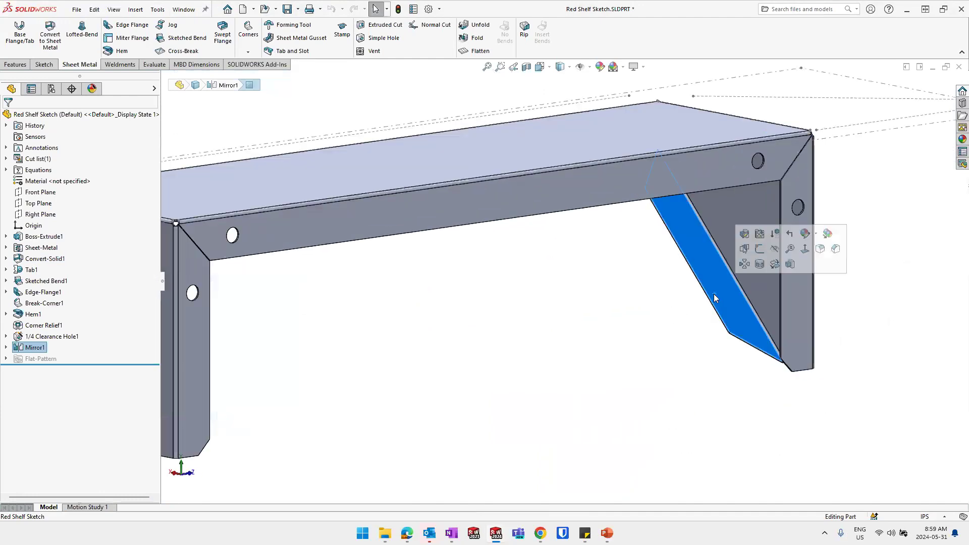
{"action": "scroll", "coordinate": [623, 313], "scroll_direction": "up", "scroll_amount": 3}
{"action": "middle_click_drag", "start_coordinate": [623, 314], "coordinate": [513, 329]}
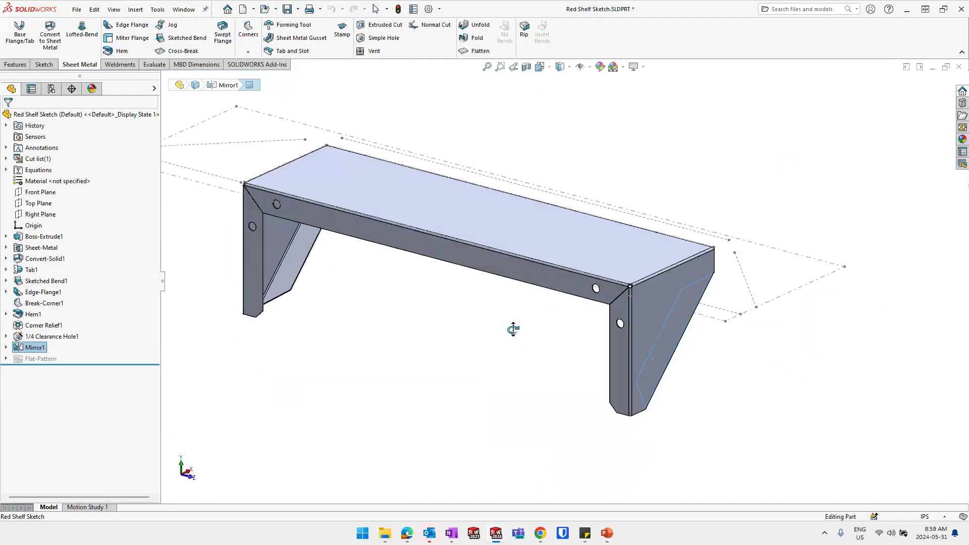
{"action": "scroll", "coordinate": [507, 335], "scroll_direction": "up", "scroll_amount": 4}
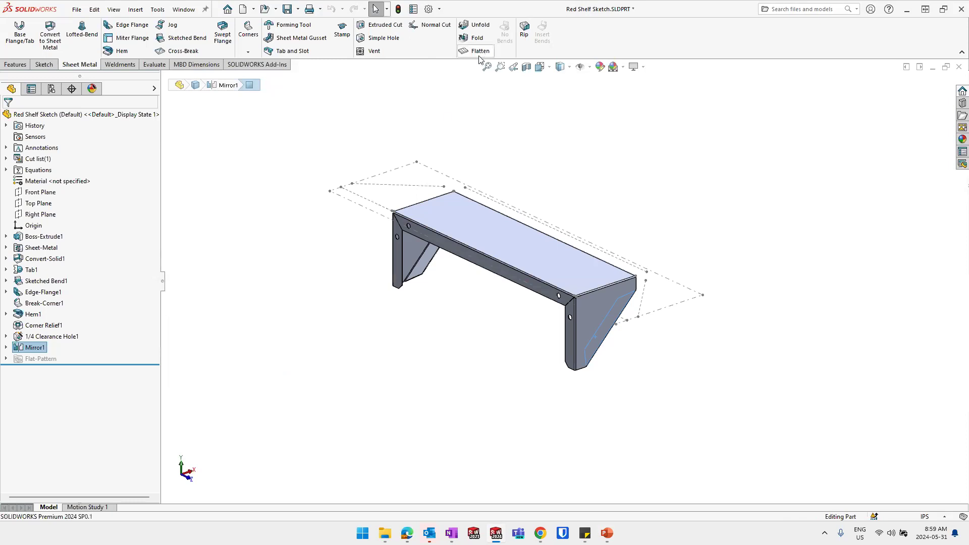
{"action": "left_click", "coordinate": [447, 118]}
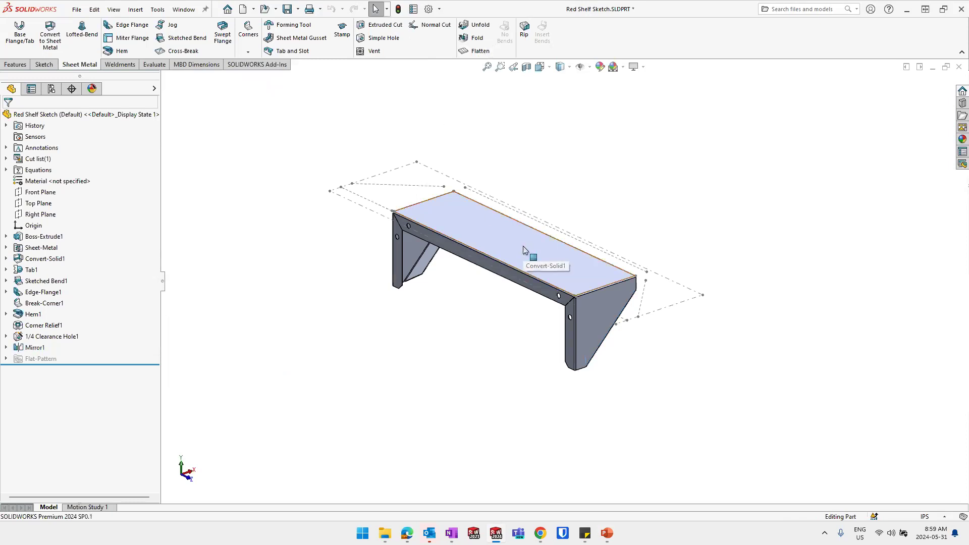
{"action": "key", "text": "ctrl+Tab"}
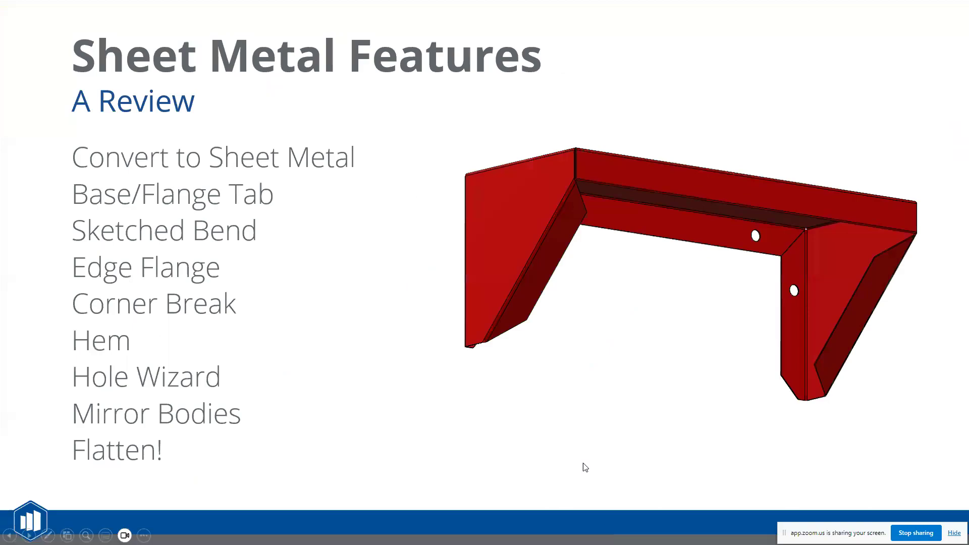
{"action": "left_click", "coordinate": [578, 425]}
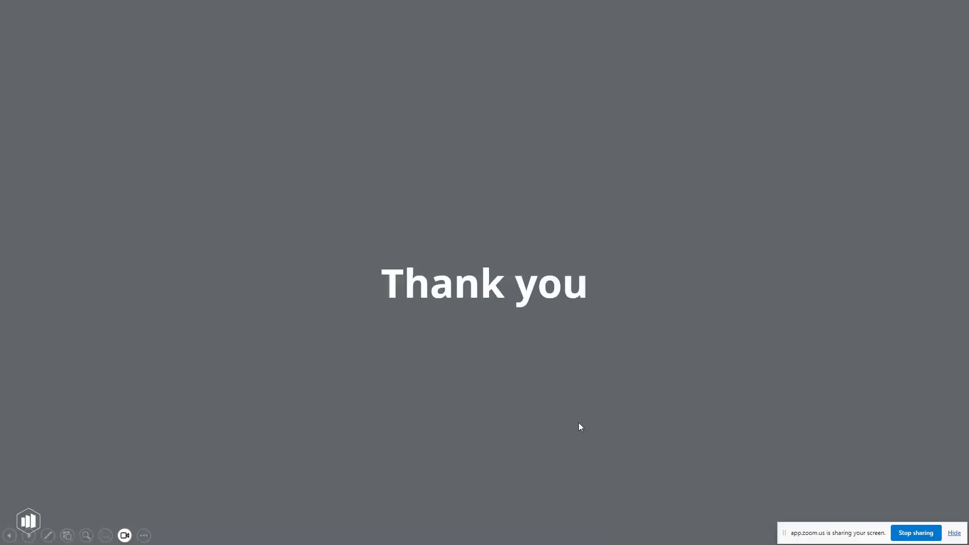